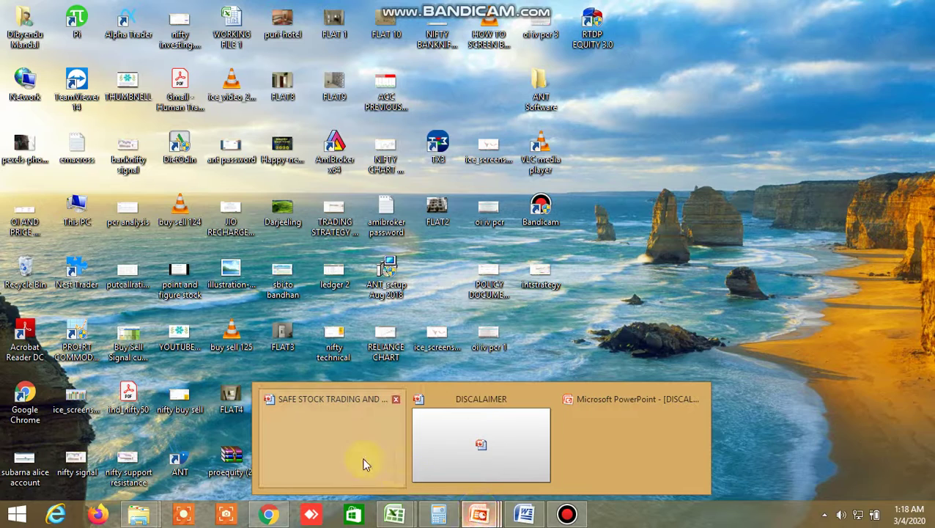
- Switch to PowerPoint and view the SAFE STOCK TRADING AND INVESTMENT title slide and the DISCALAIMER presentation
left_click(344, 455)
mouse_move(475, 510)
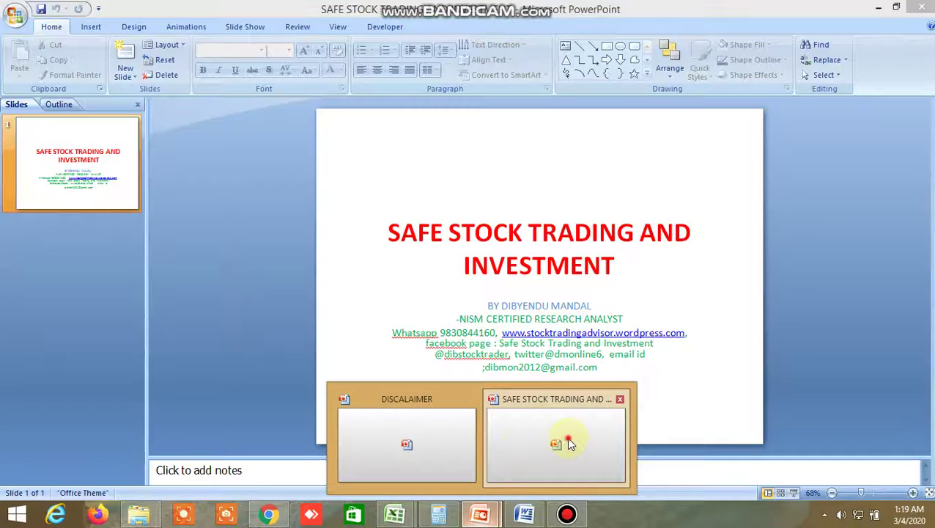
left_click(564, 442)
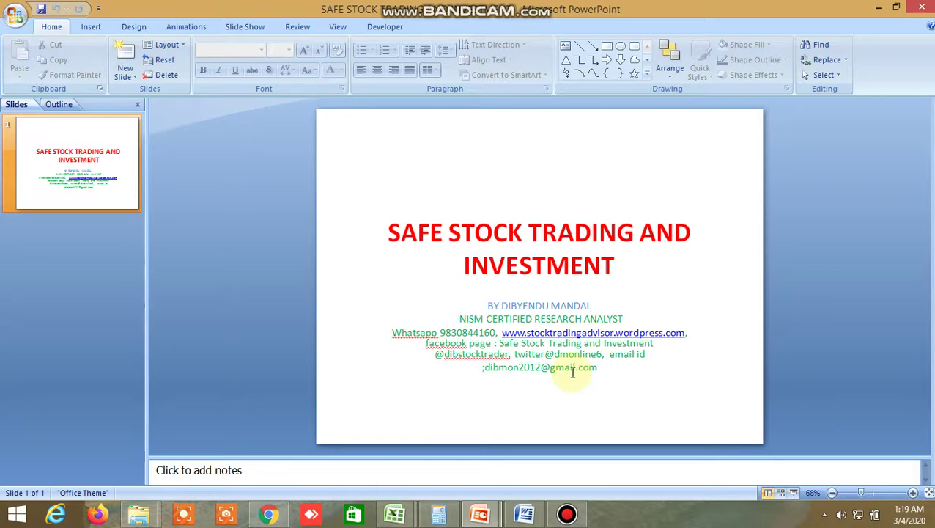
mouse_move(491, 515)
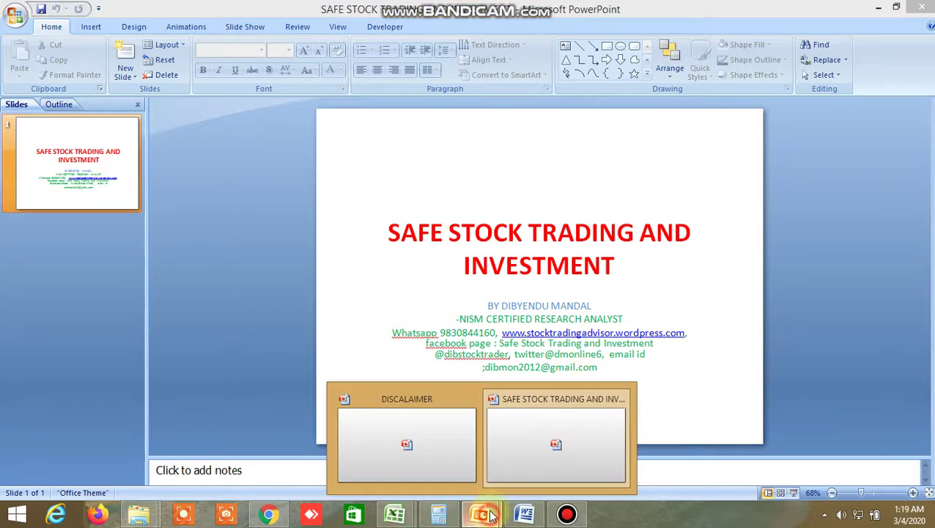
left_click(418, 447)
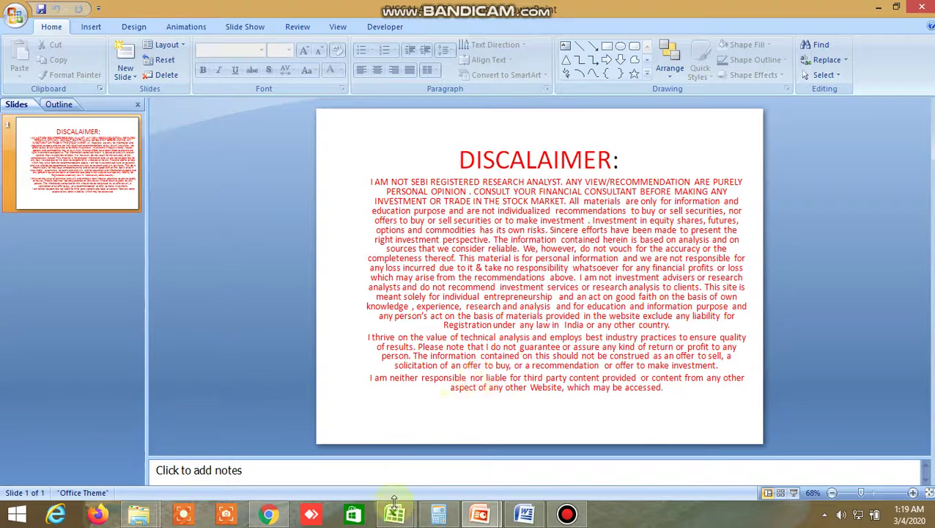
- Switch to the buy and sell level workbook in Excel and examine the BUY ABOVE and target columns under BUY LEVEL AND SELL LEVELS 1
mouse_move(377, 502)
left_click(331, 448)
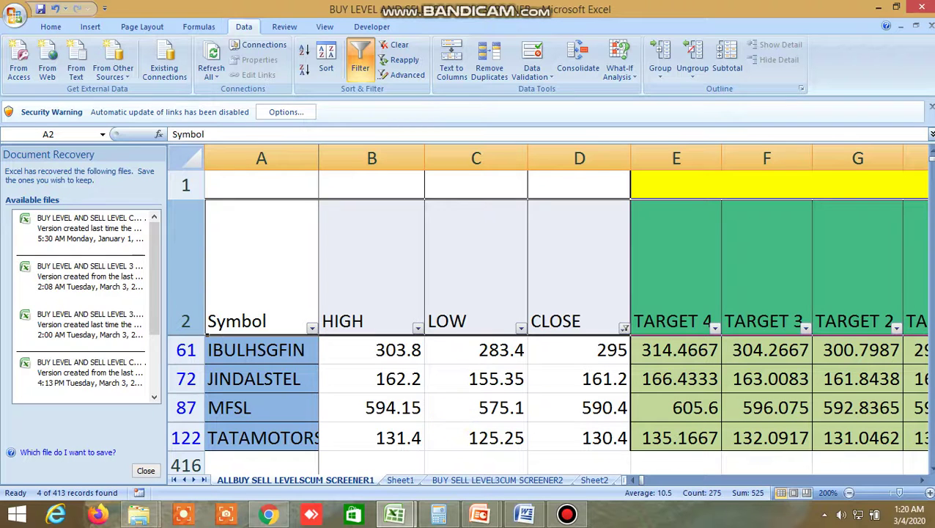
left_click(924, 481)
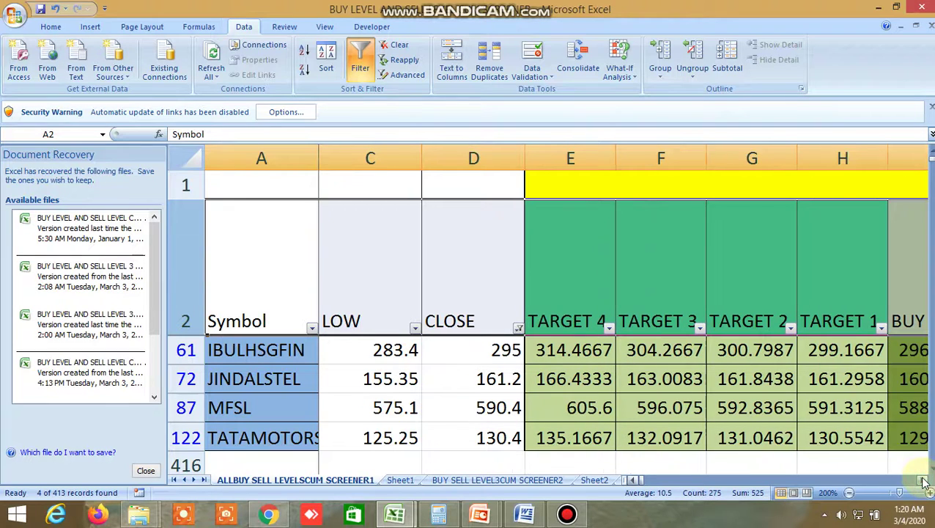
left_click(925, 482)
left_click(924, 481)
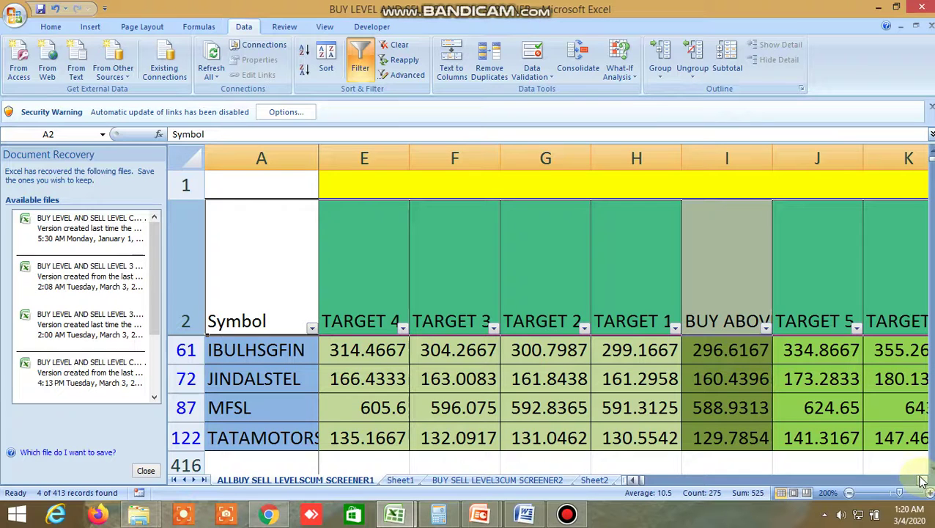
left_click(724, 279)
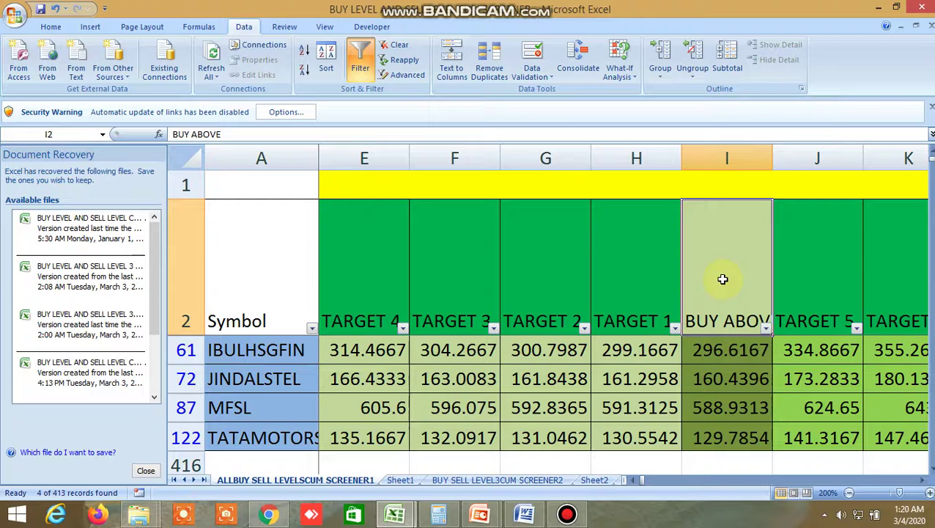
left_click(744, 189)
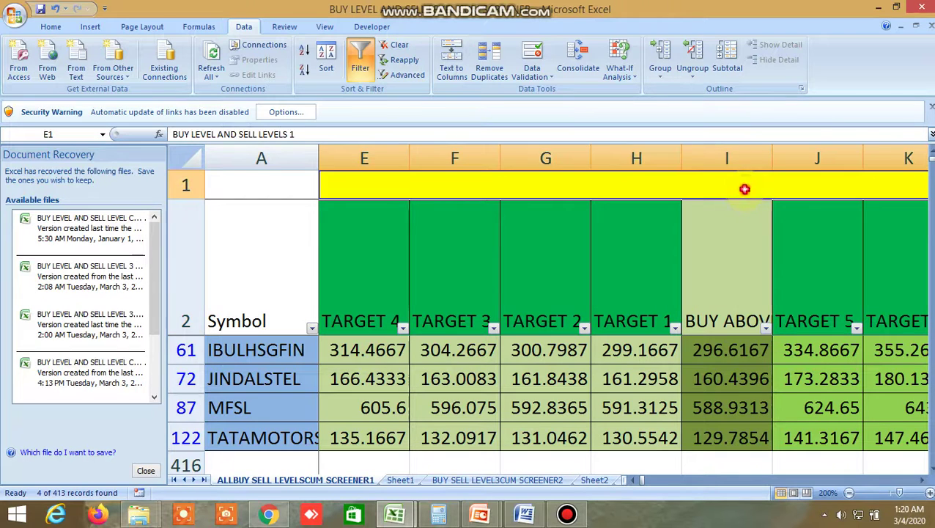
left_click(726, 291)
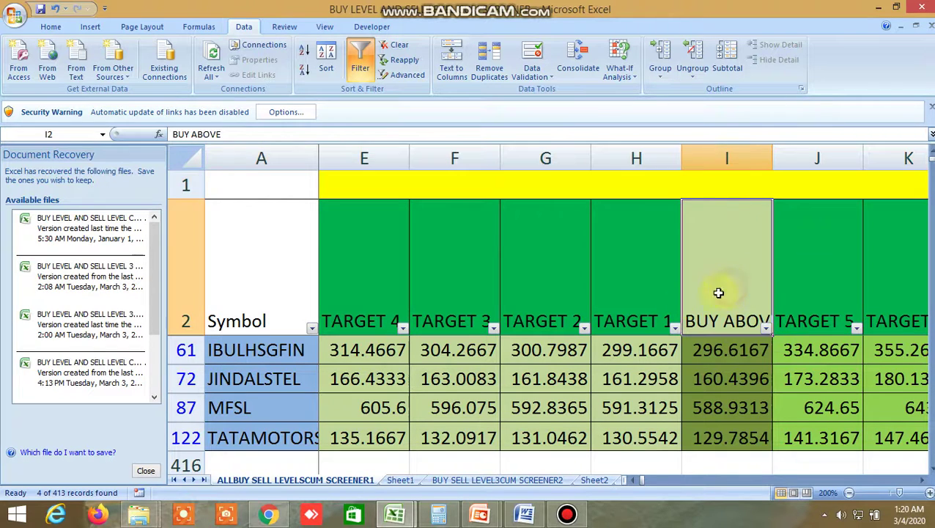
left_click(649, 295)
left_click(384, 289)
left_click(818, 281)
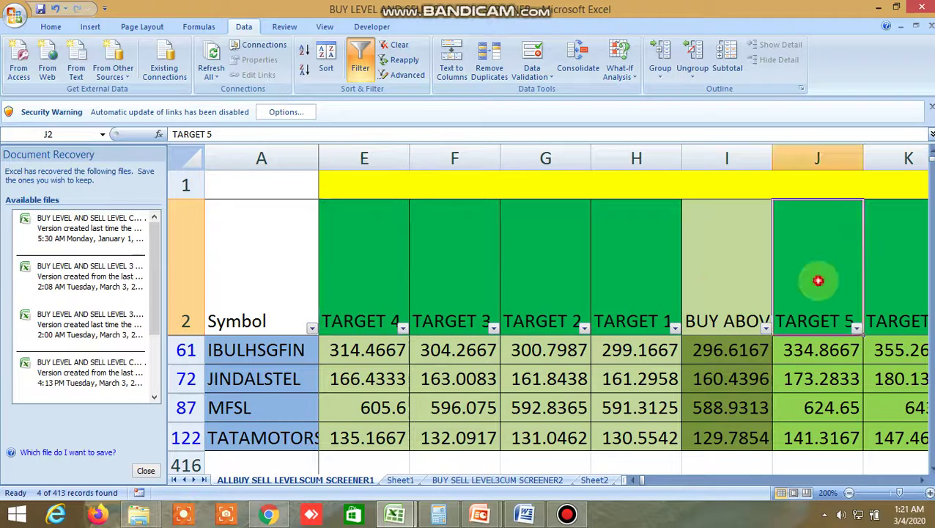
- Examine the Sell below column and its TARGET 1 to Target 8 columns under BUY LEVEL AND SELL LEVELS 1
left_click(921, 479)
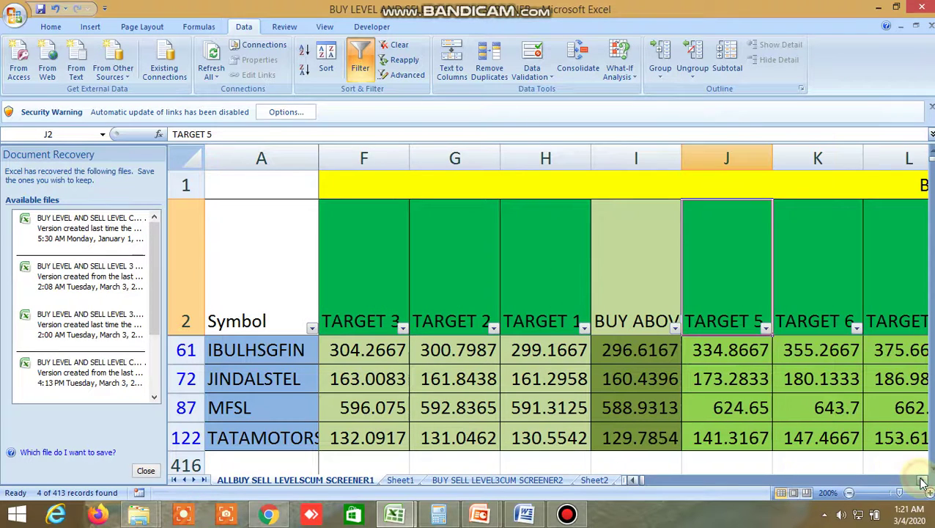
left_click(921, 480)
left_click(922, 480)
left_click(922, 480)
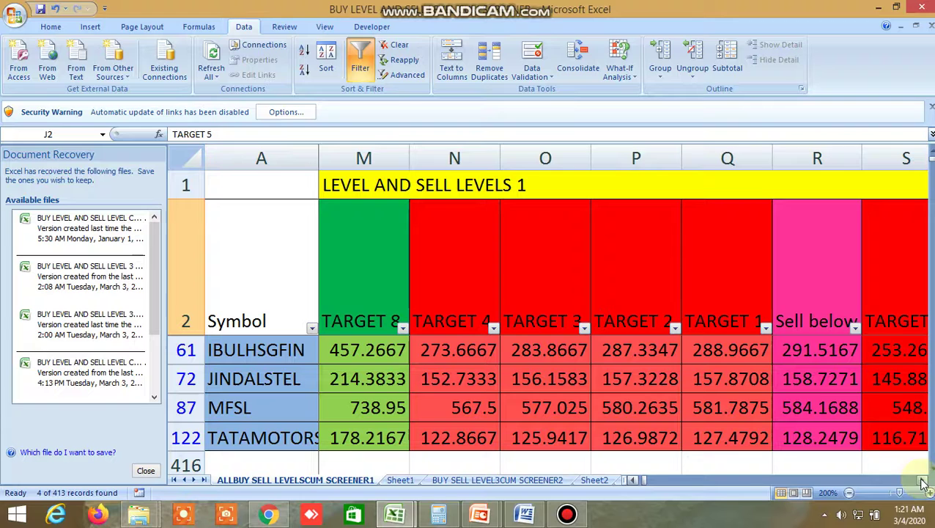
left_click(800, 304)
left_click(729, 297)
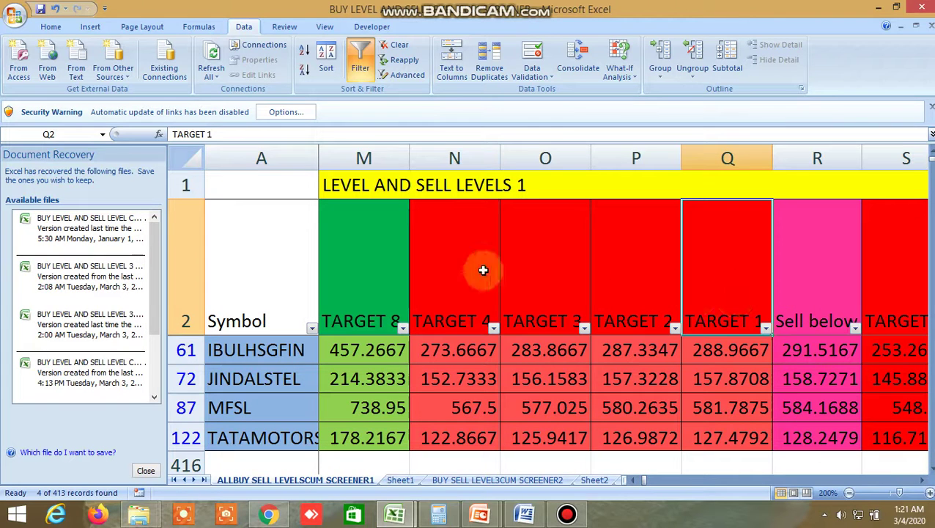
left_click(448, 268)
left_click(904, 277)
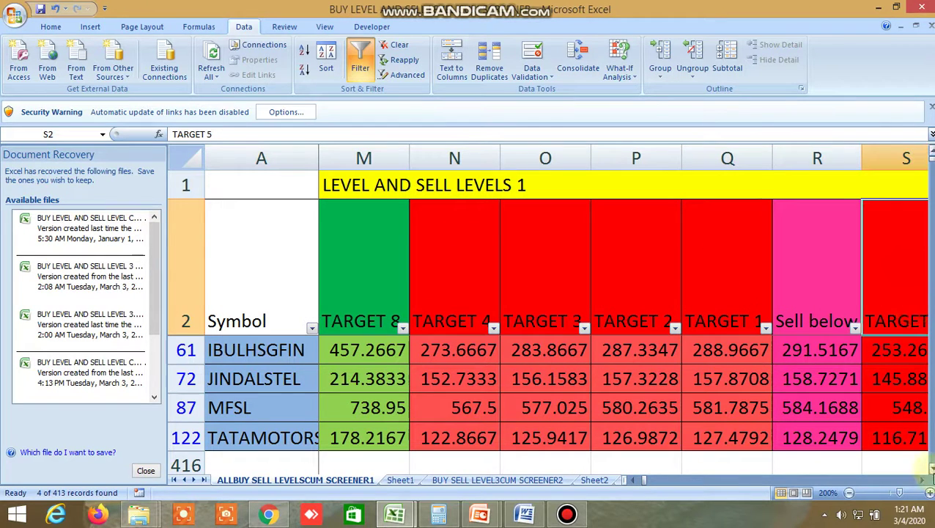
left_click(923, 480)
left_click(922, 480)
left_click(922, 480)
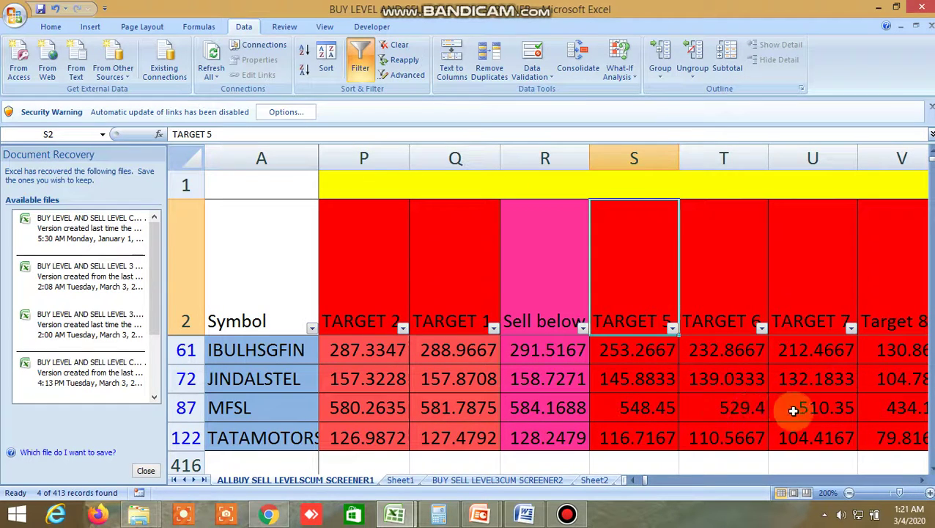
- Review the green screener columns comparing LTP with the buy level and its targets up to TARGET 8
left_click(924, 483)
left_click(923, 483)
left_click(924, 484)
left_click(923, 484)
left_click(923, 483)
left_click(924, 483)
left_click(923, 484)
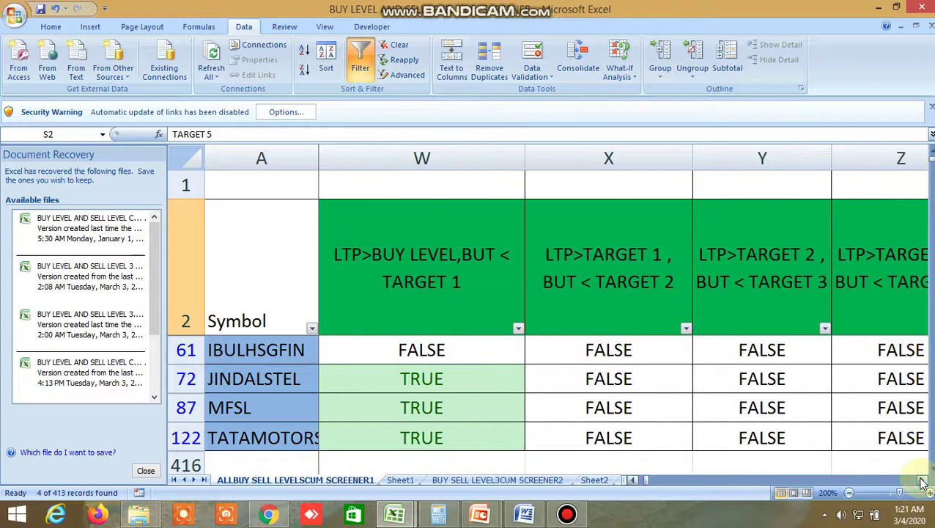
left_click(923, 483)
left_click(923, 484)
left_click(923, 483)
left_click(923, 484)
left_click(923, 484)
left_click(923, 483)
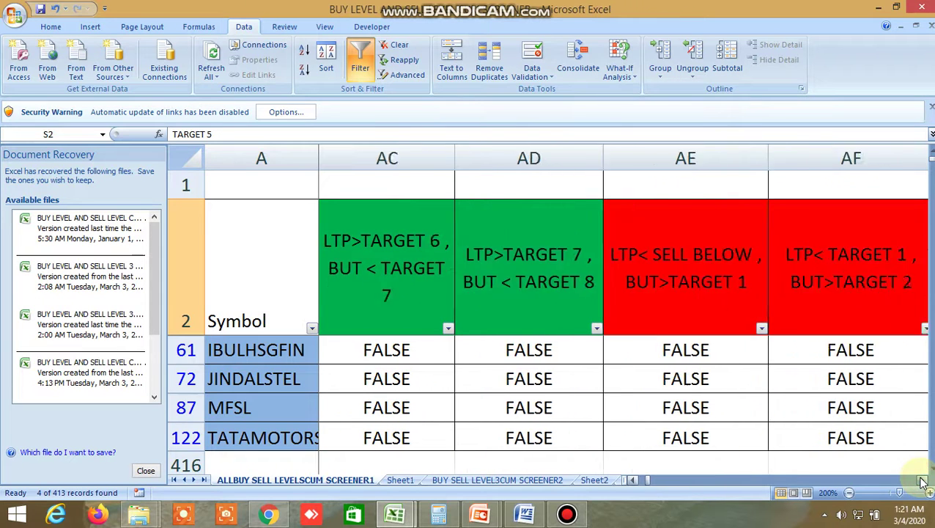
- Review the red screener columns comparing LTP with the sell level and its successive targets
left_click(923, 482)
left_click(923, 482)
left_click(923, 482)
left_click(923, 482)
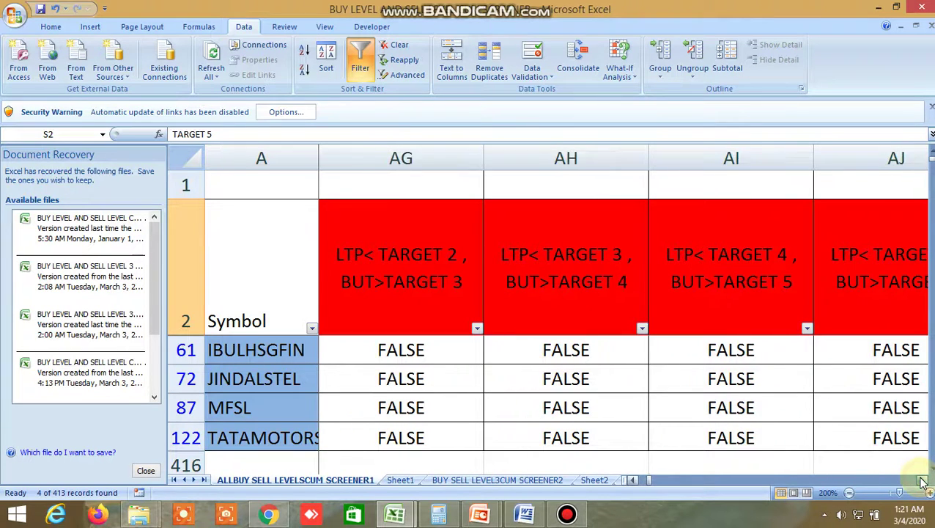
left_click(923, 482)
left_click(923, 482)
left_click(923, 482)
left_click(923, 482)
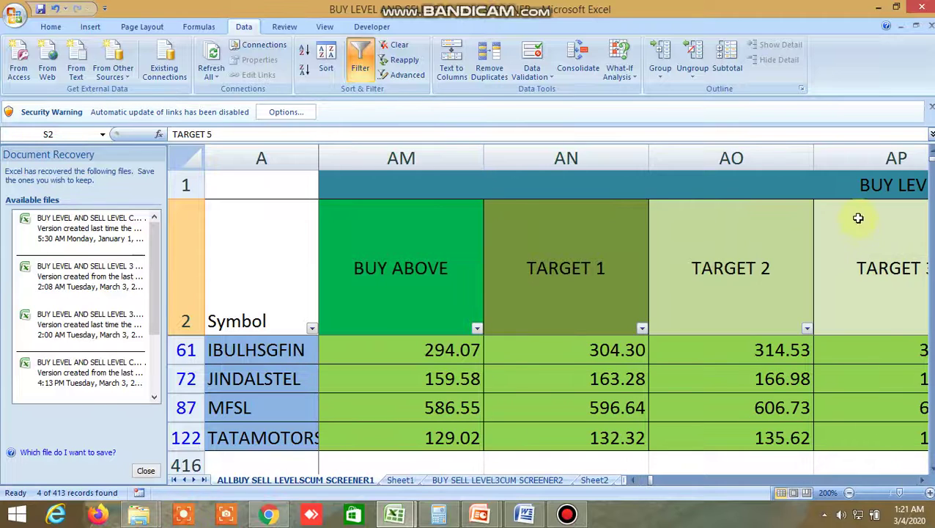
- Examine the BUY LEVEL AND SELL LEVELS 2 section, including its buy, sell and target columns and the advance/decline columns
left_click(844, 186)
left_click(923, 480)
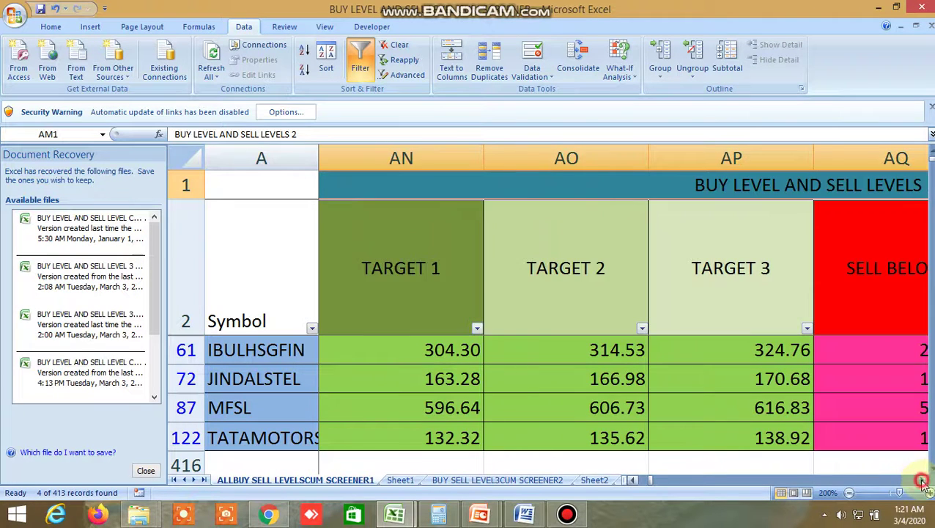
left_click(924, 481)
left_click(923, 481)
left_click(923, 481)
left_click(923, 480)
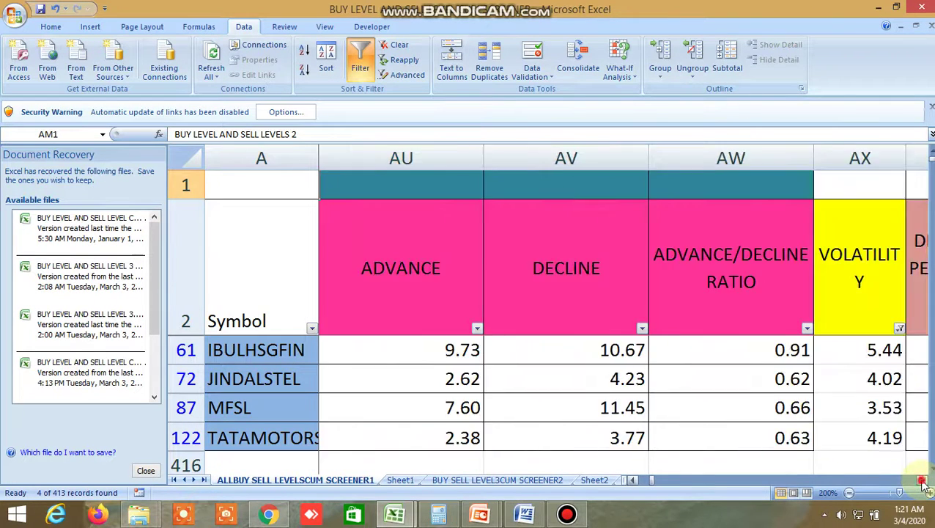
- Look through the volatility, PRICES, EMA and SMA cross, NORMDIST and PROBABILITY columns of the screener
left_click(923, 482)
left_click(923, 482)
left_click(923, 482)
left_click(924, 482)
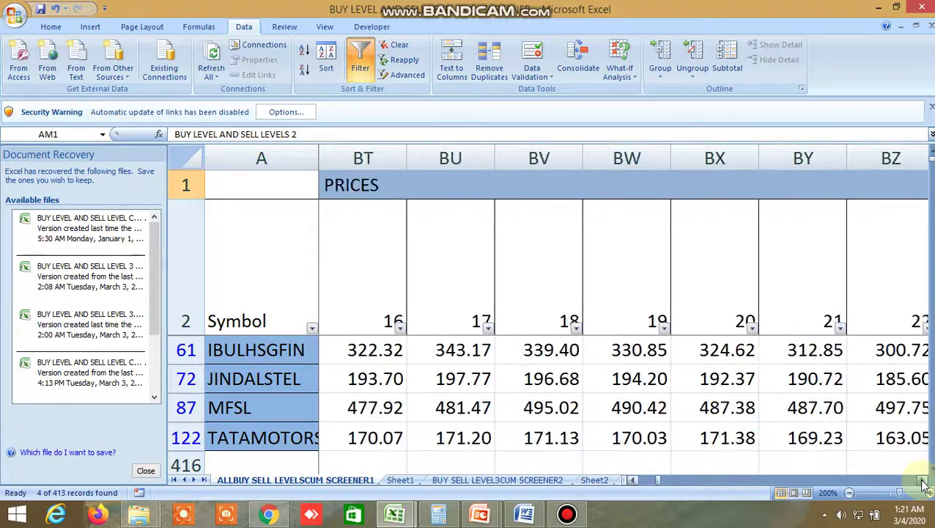
left_click(924, 482)
left_click(923, 482)
left_click(923, 483)
left_click(924, 482)
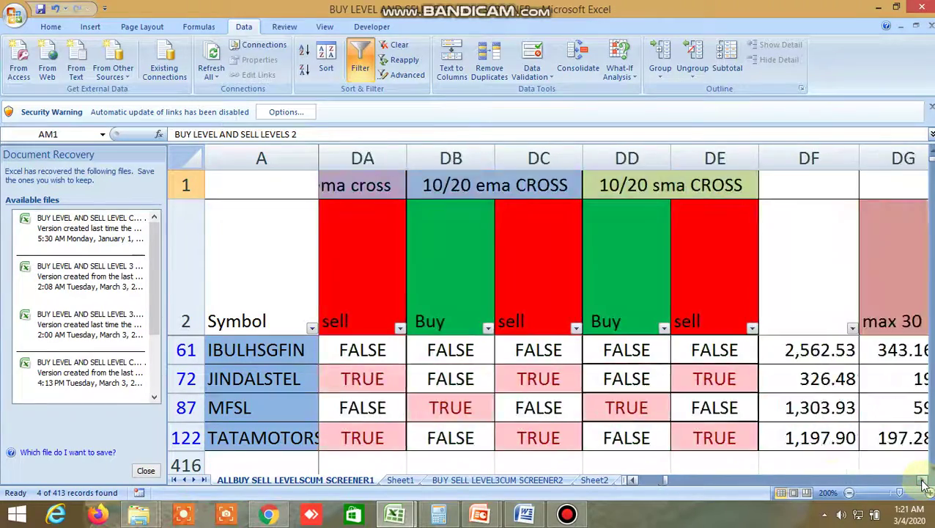
left_click(923, 482)
left_click(923, 482)
left_click(923, 482)
left_click(923, 482)
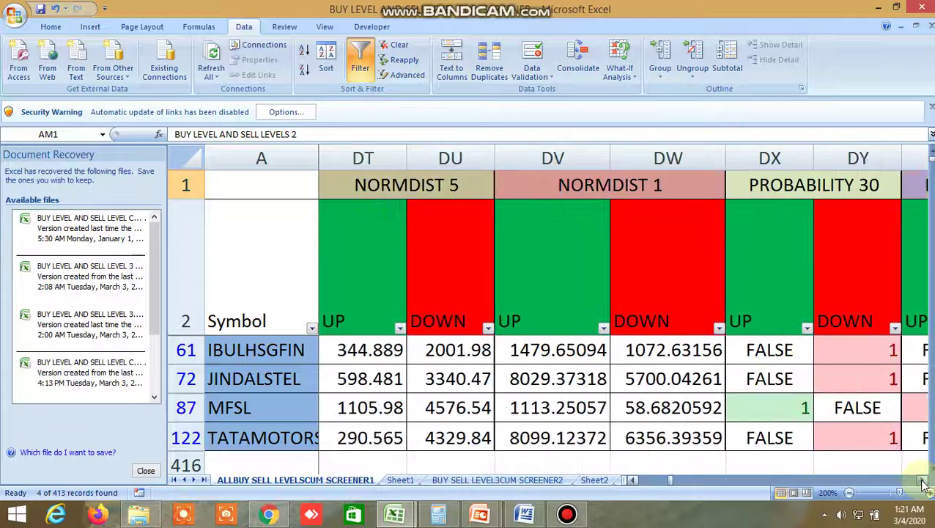
left_click(923, 482)
left_click(923, 483)
left_click(923, 482)
left_click(924, 482)
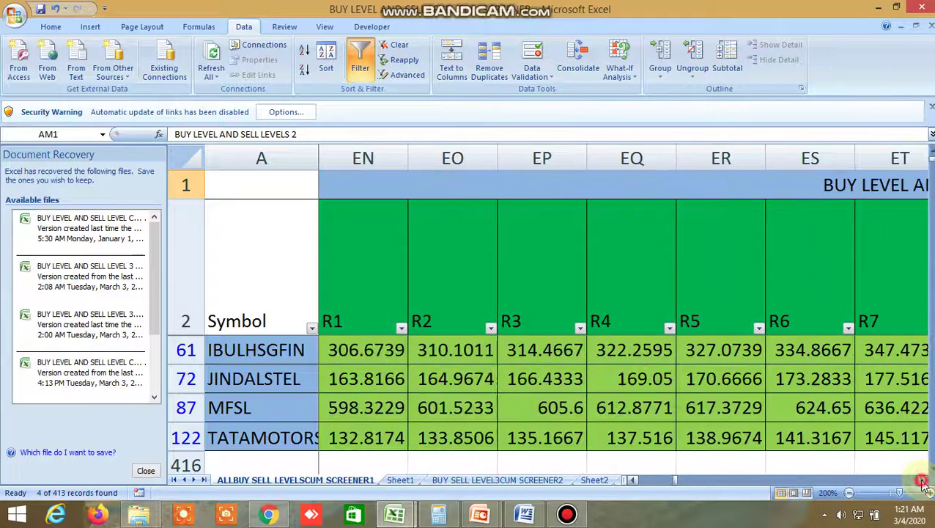
- Examine the BUY LEVEL AND SELL LEVELS 3 section with its R1 to R7 and S1 to S7 columns
left_click(757, 184)
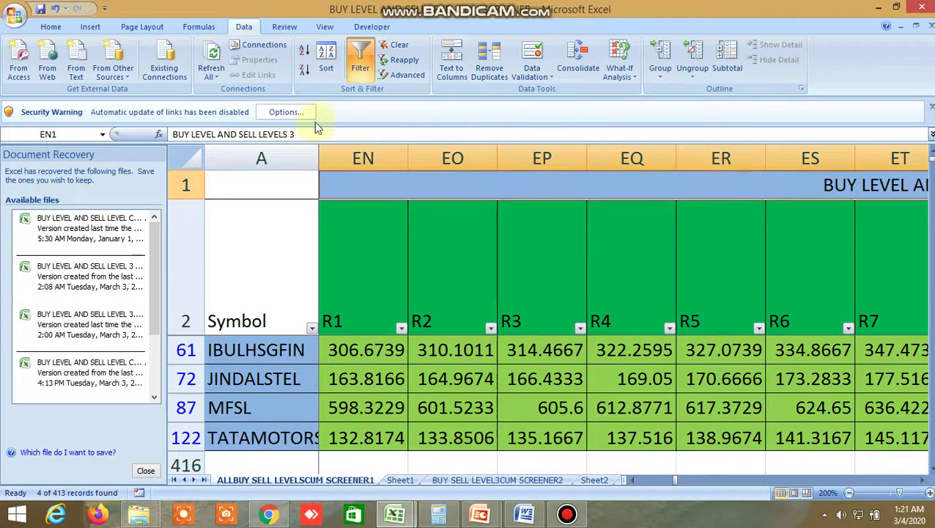
left_click(361, 290)
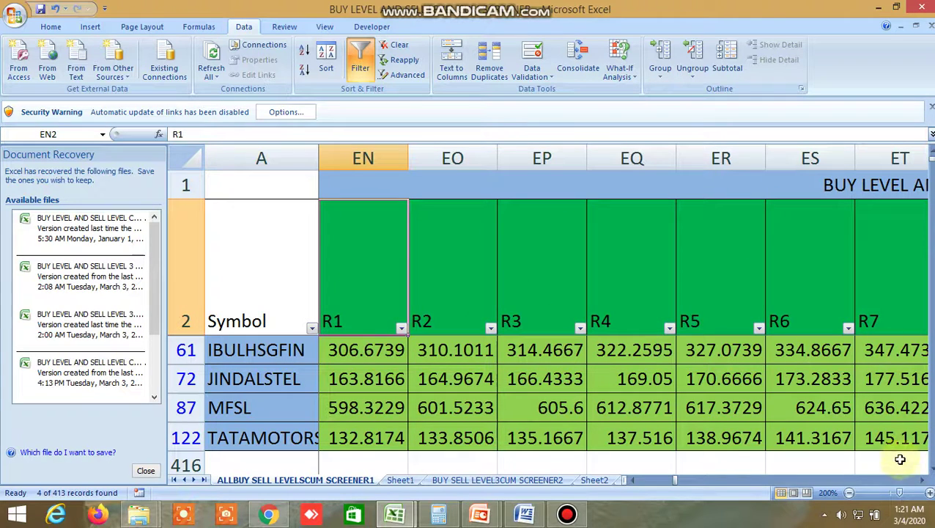
left_click(923, 479)
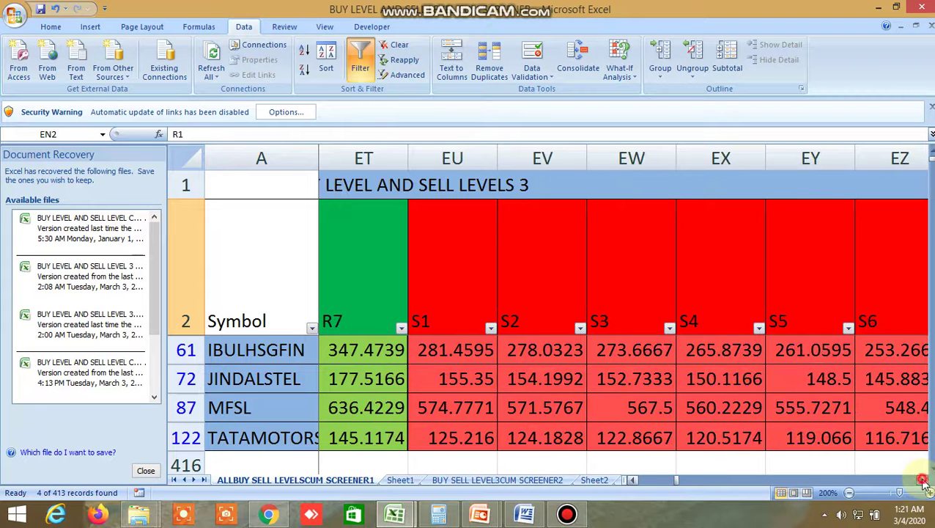
left_click(923, 479)
left_click(923, 480)
left_click(923, 479)
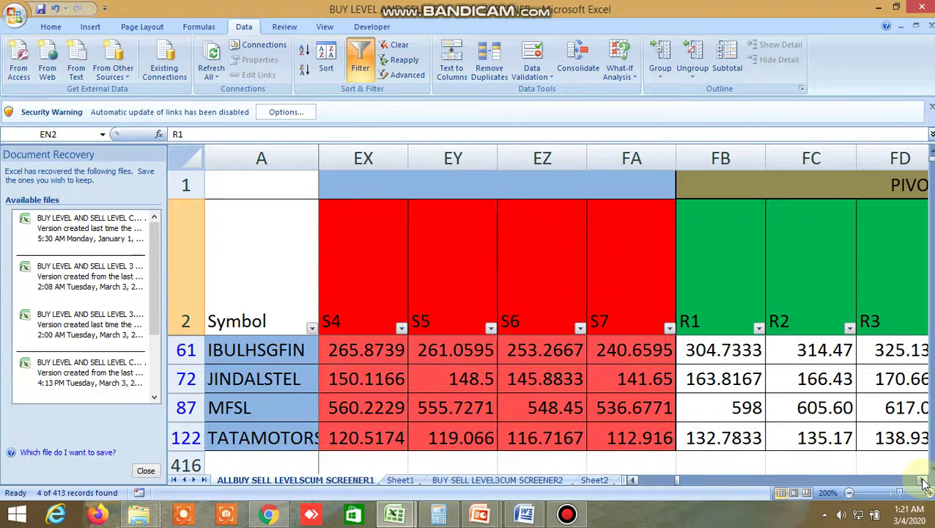
- Examine the PIVOT POINT columns and the LTP VS RESISTANCE SUPPORT PIVOT POINT columns
left_click(923, 479)
left_click(923, 479)
left_click(923, 479)
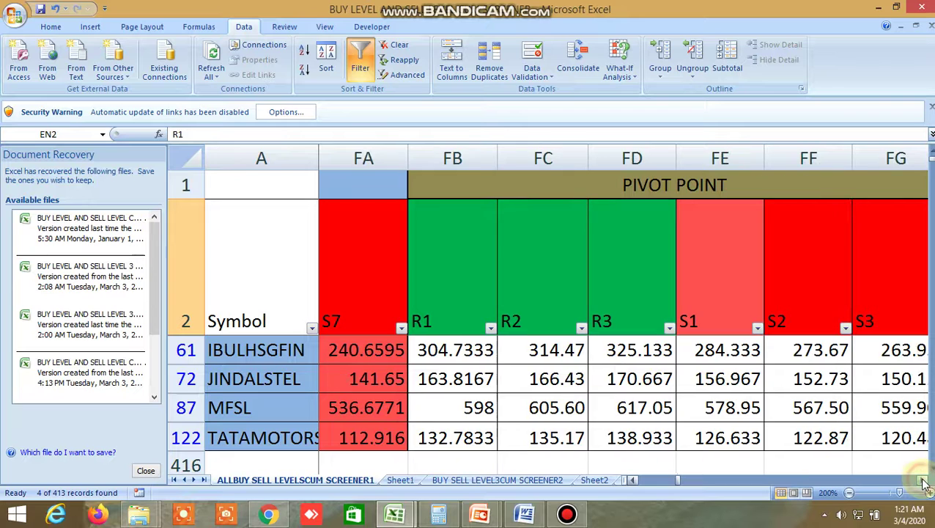
left_click(923, 479)
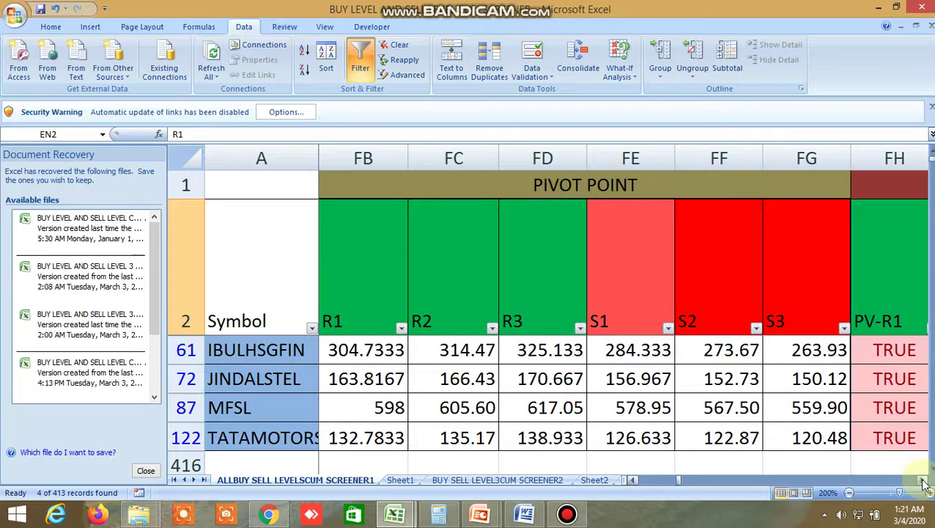
left_click(923, 481)
left_click(923, 480)
left_click(924, 480)
left_click(924, 480)
left_click(923, 481)
left_click(924, 481)
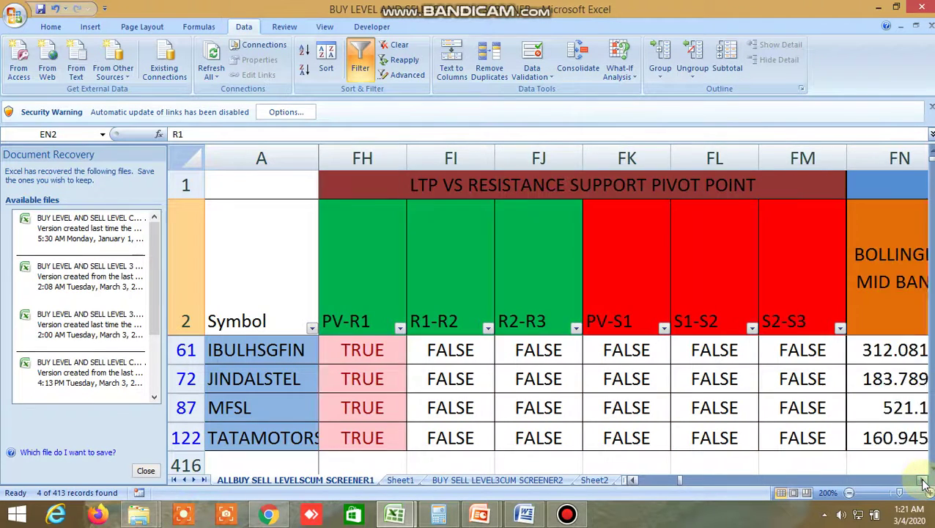
- Examine the BOLLINGERBAND section, covering mid band, standard deviation, upper and lower band and the LTP comparison columns
left_click(923, 480)
left_click(923, 480)
left_click(923, 480)
left_click(923, 481)
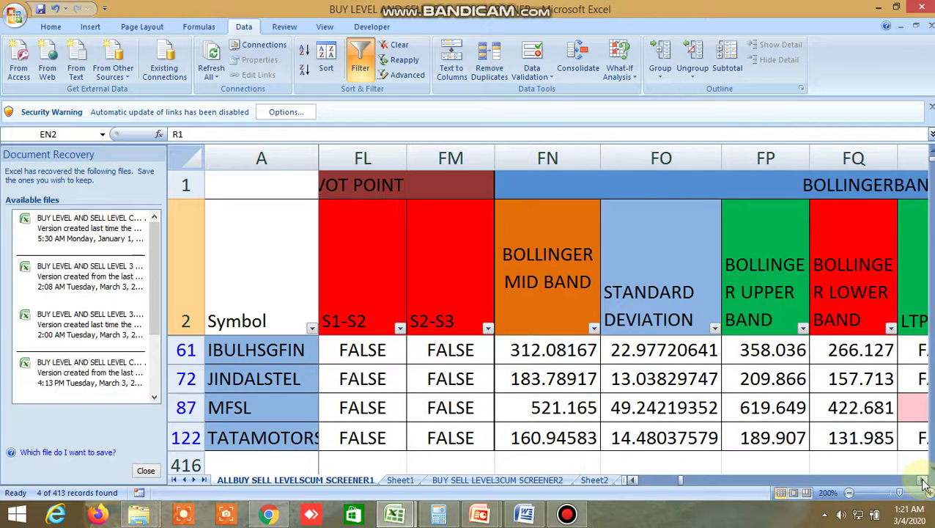
left_click(923, 481)
left_click(923, 481)
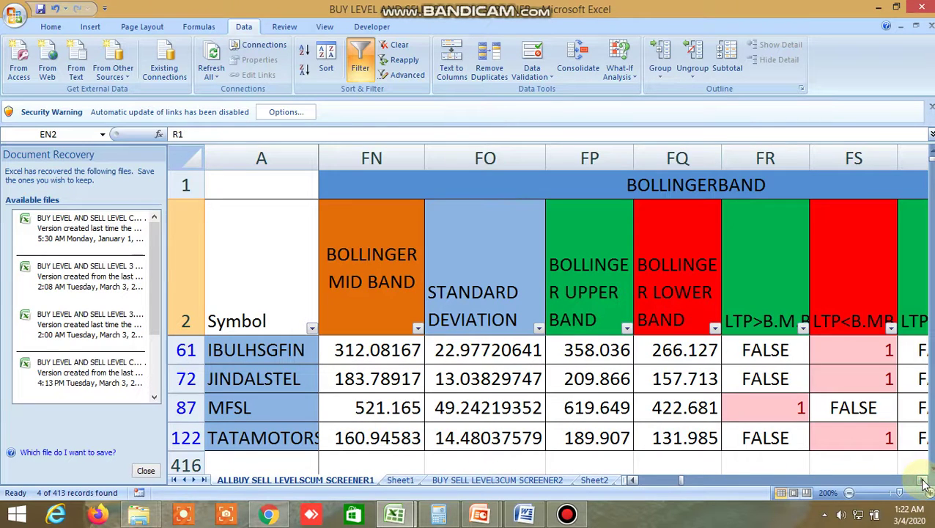
- Examine the PRICE CHANNEL section, covering the upper band, lower band and mid band columns
left_click(923, 480)
left_click(923, 480)
left_click(923, 481)
left_click(924, 480)
left_click(923, 481)
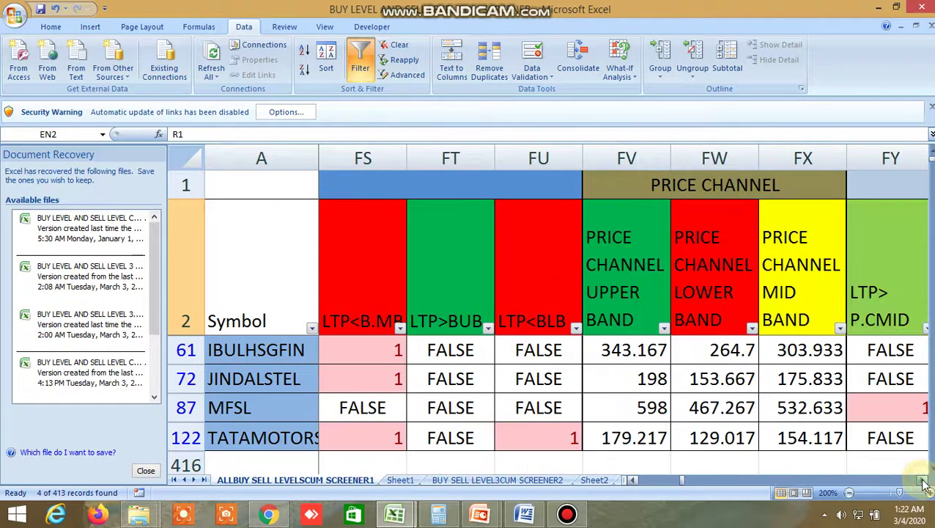
left_click(924, 481)
left_click(524, 270)
left_click(625, 272)
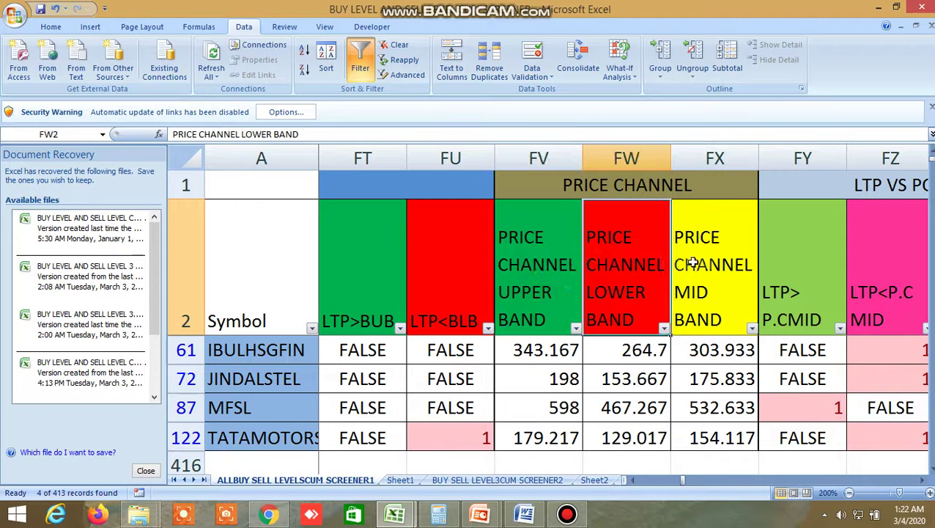
left_click(692, 263)
left_click(924, 480)
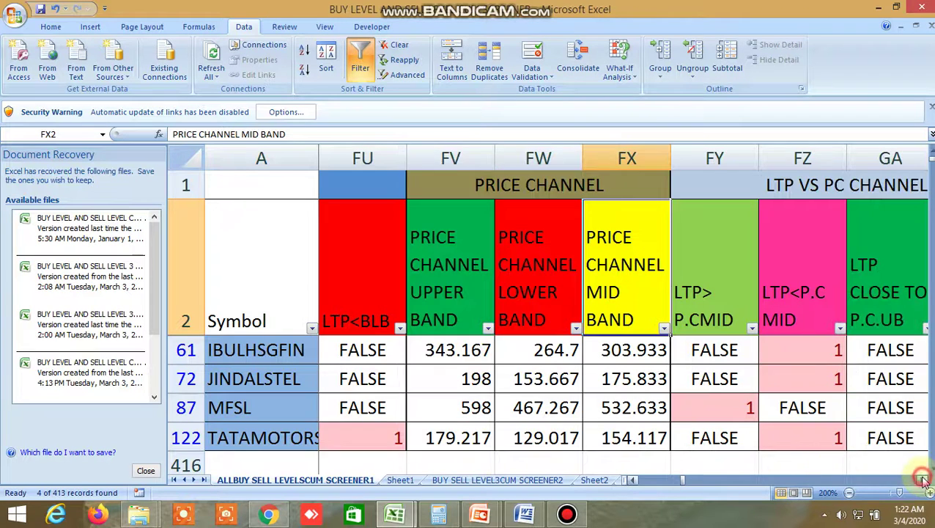
- Examine the TIRONE LEVEL section's TOP LINE, MID LINE and BOTTOM LINE columns
left_click_drag(924, 480, 923, 481)
left_click(438, 298)
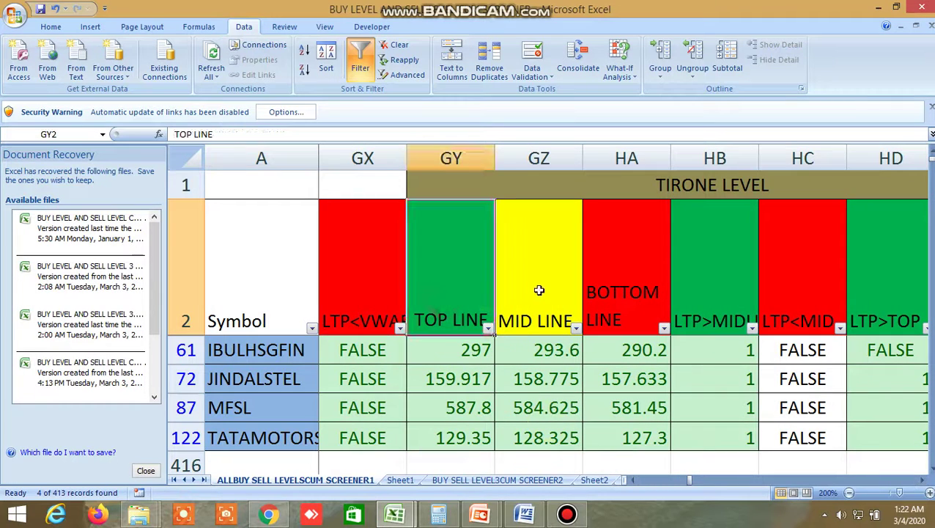
left_click(538, 290)
left_click(605, 273)
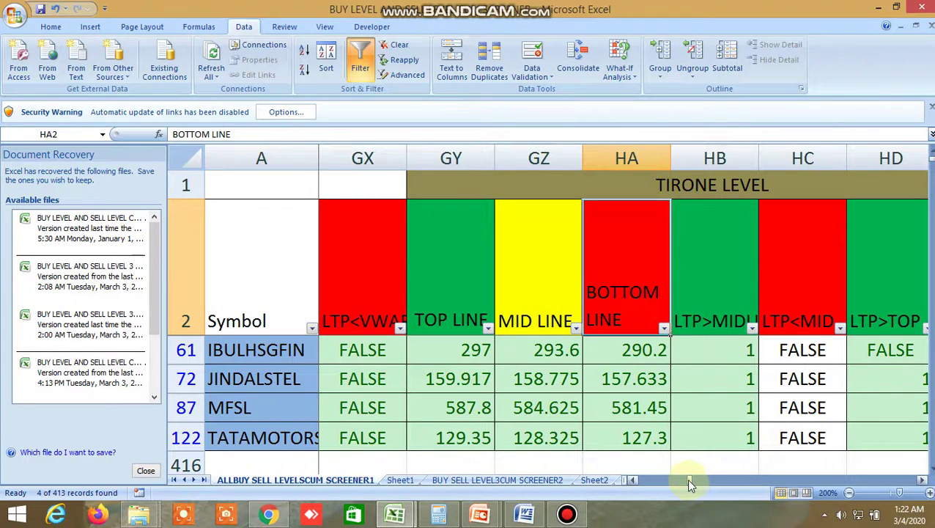
- View Sheet2 and the names of the remaining sheets, ending back on ALLBUY SELL LEVELSCUM SCREENER1
left_click_drag(689, 484, 606, 484)
left_click(595, 480)
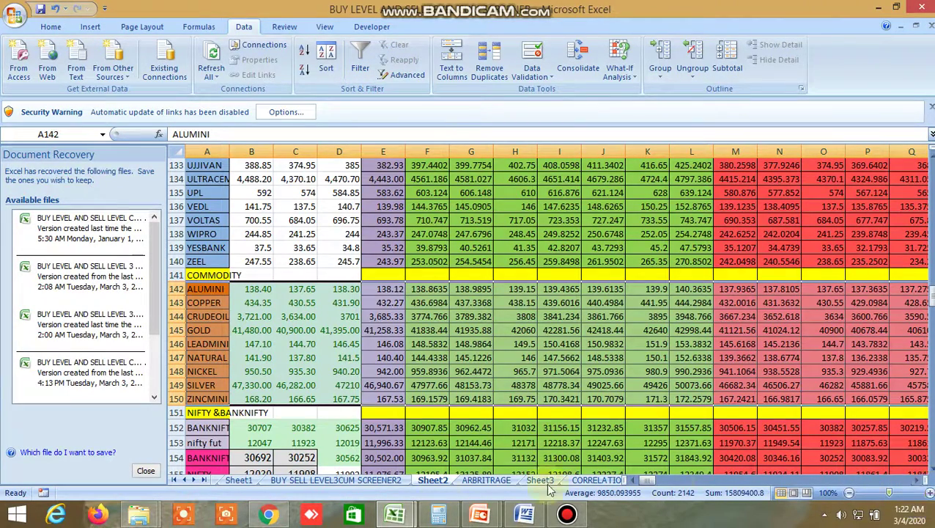
left_click(203, 481)
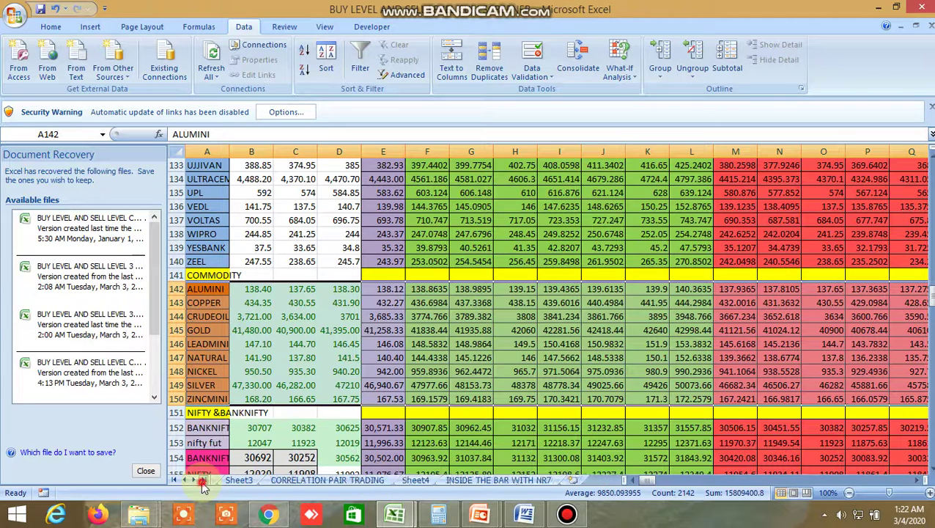
left_click(185, 480)
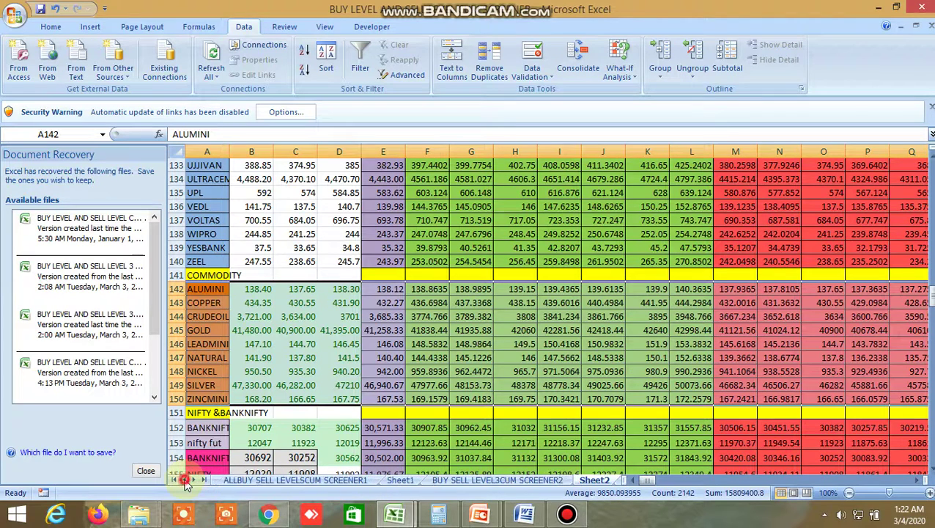
left_click(251, 480)
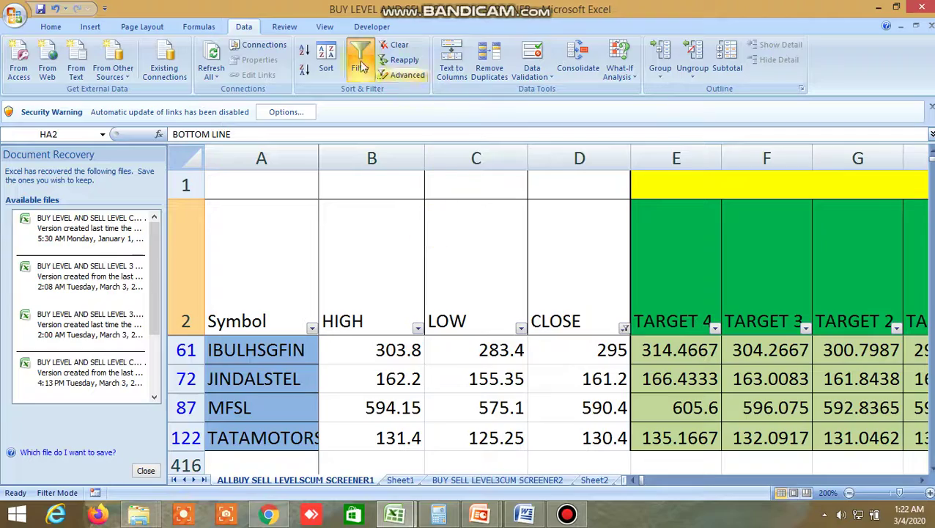
- Remove the filter from the screener table and bring the BANKNIFTY and NIFTY rows 151 to 154 into view
left_click(359, 58)
scroll(652, 366, "down", 20)
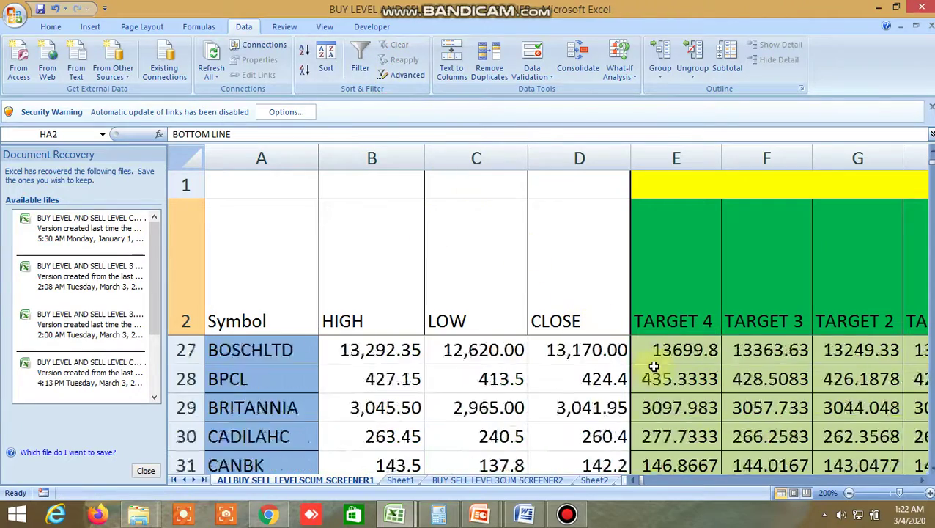
scroll(655, 369, "down", 20)
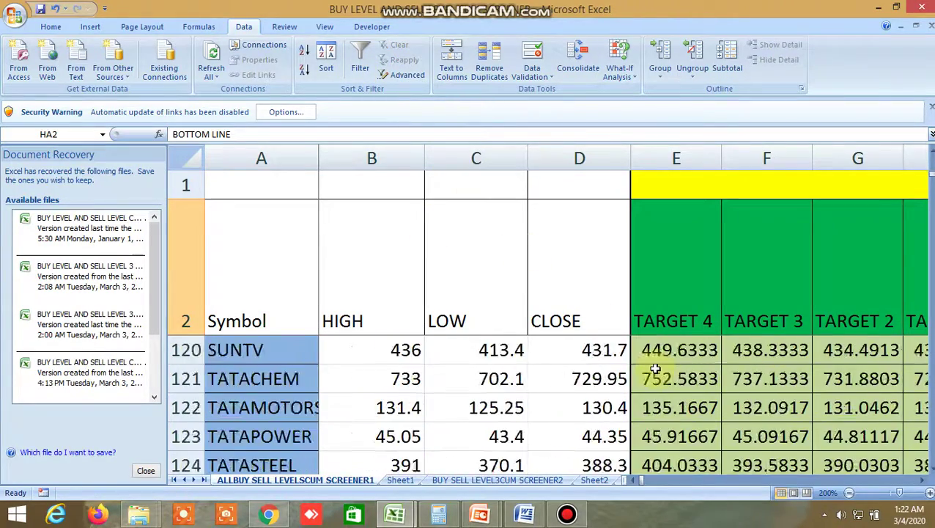
scroll(655, 368, "down", 1)
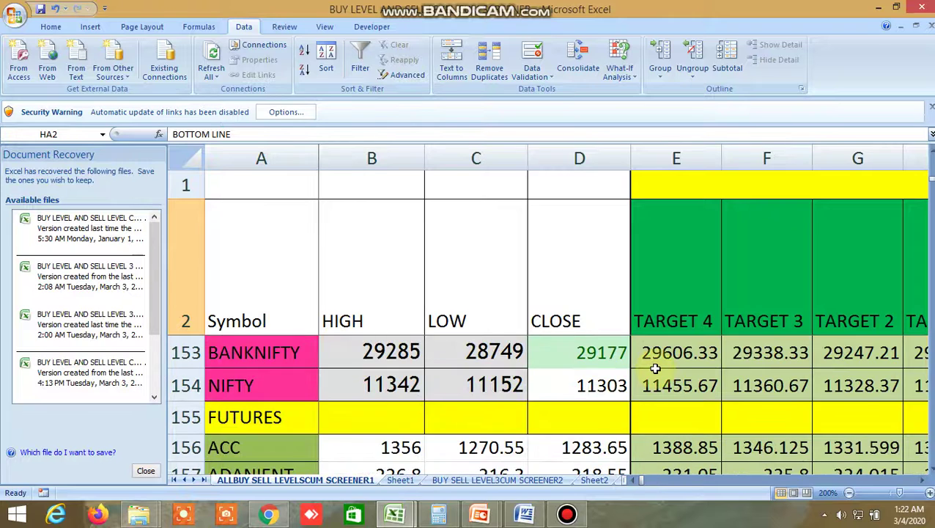
scroll(655, 368, "up", 1)
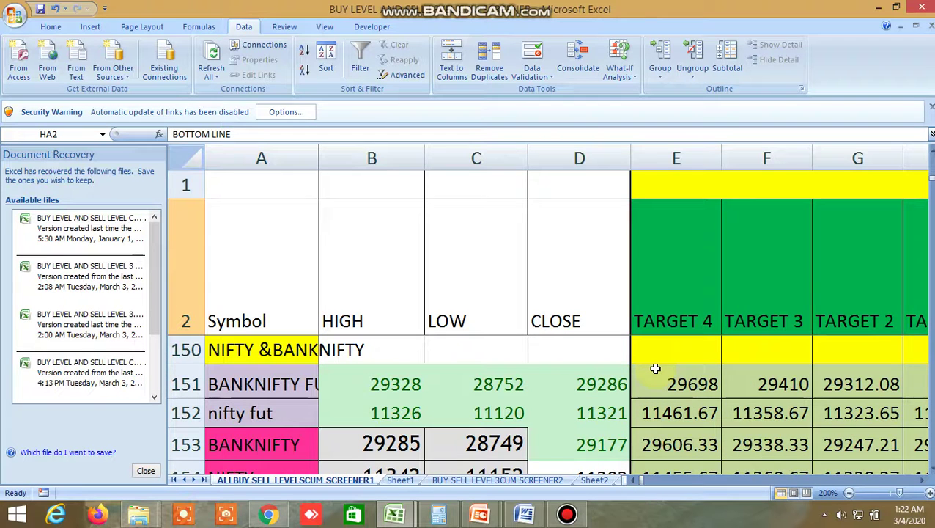
left_click(931, 472)
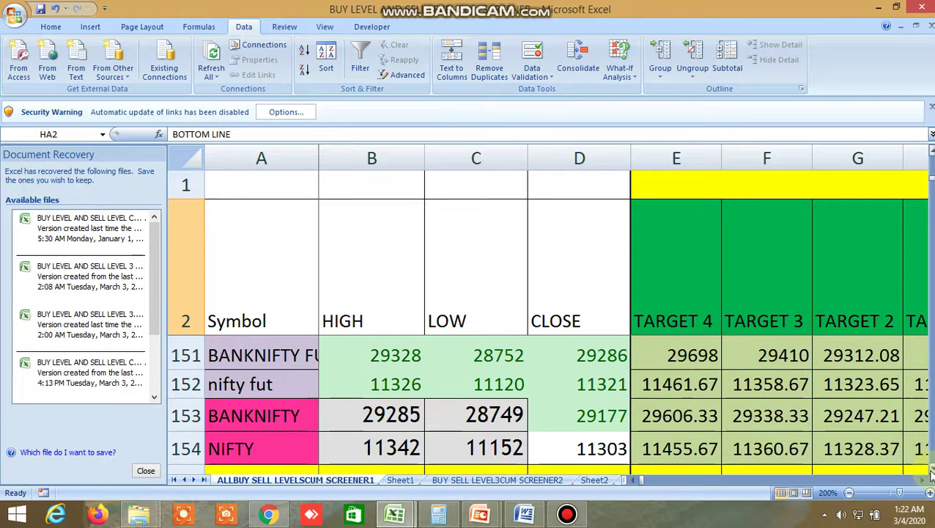
- Examine the TARGET 1 to 4 and BUY ABOVE columns for the BANKNIFTY and NIFTY rows
left_click(926, 479)
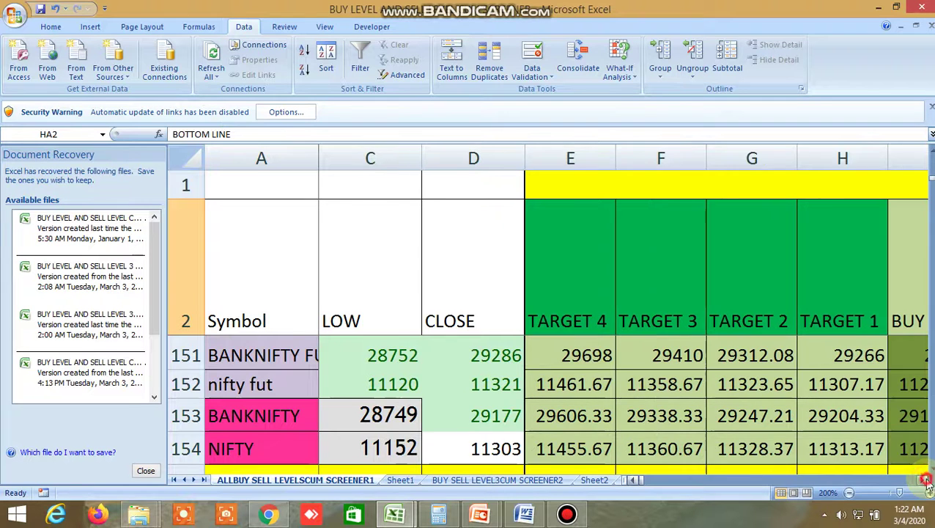
left_click(926, 481)
left_click(926, 481)
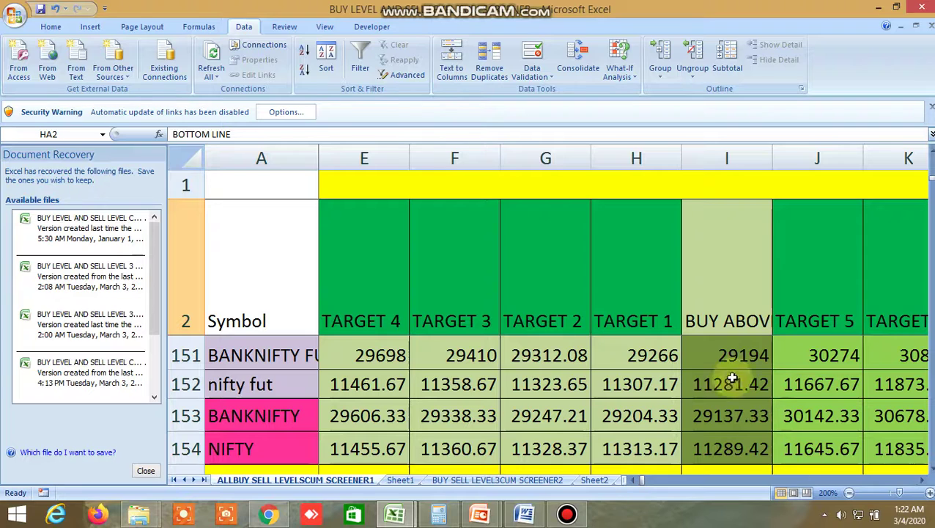
left_click(736, 296)
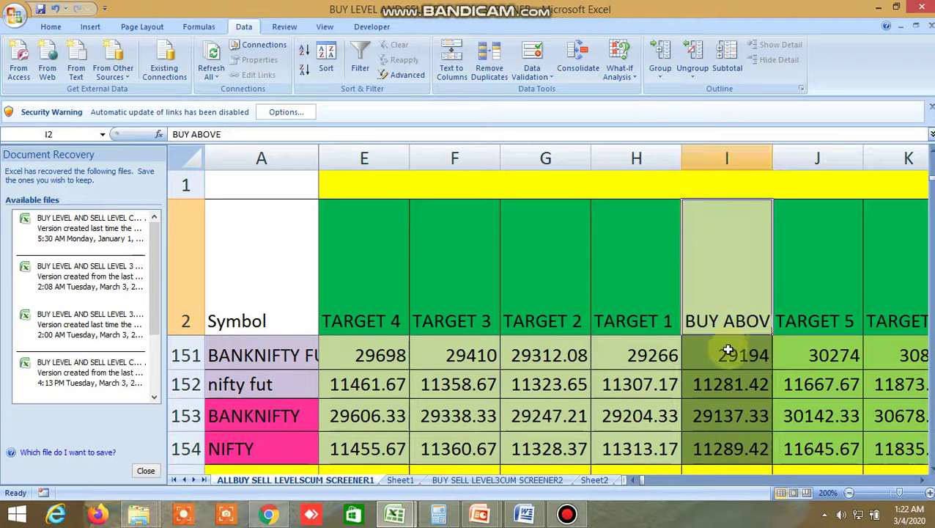
left_click(923, 481)
left_click(923, 481)
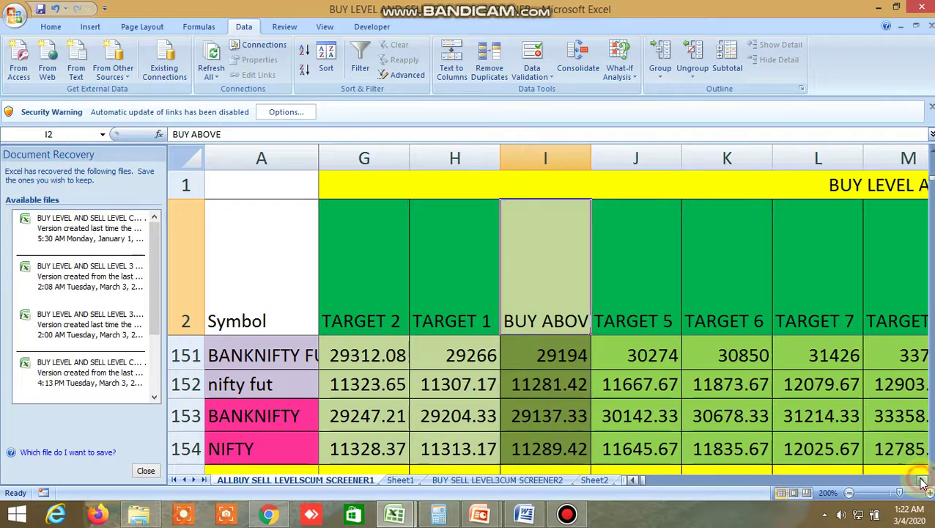
- Examine the Sell below level, its targets and the LTP versus target columns for the BANKNIFTY and NIFTY rows
double_click(923, 480)
double_click(923, 481)
left_click(923, 481)
double_click(923, 480)
double_click(923, 481)
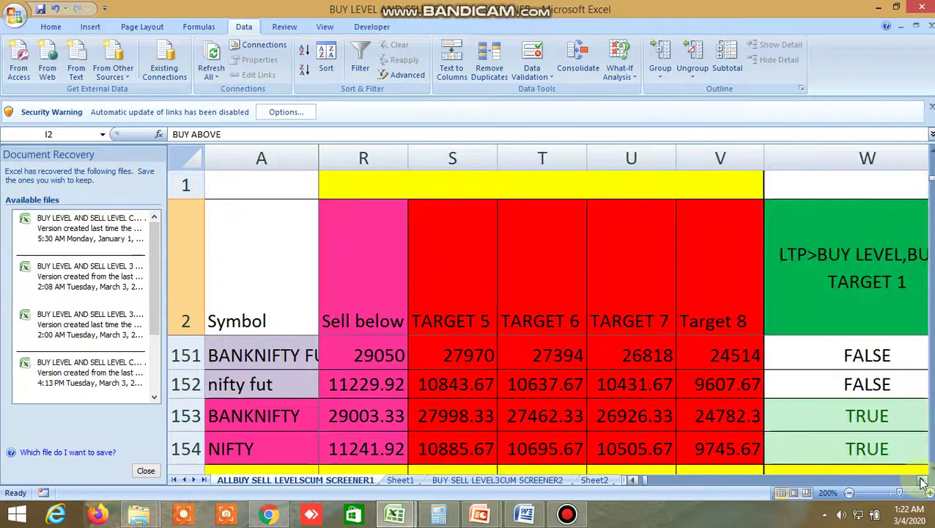
left_click(923, 481)
double_click(923, 481)
double_click(924, 480)
left_click(923, 480)
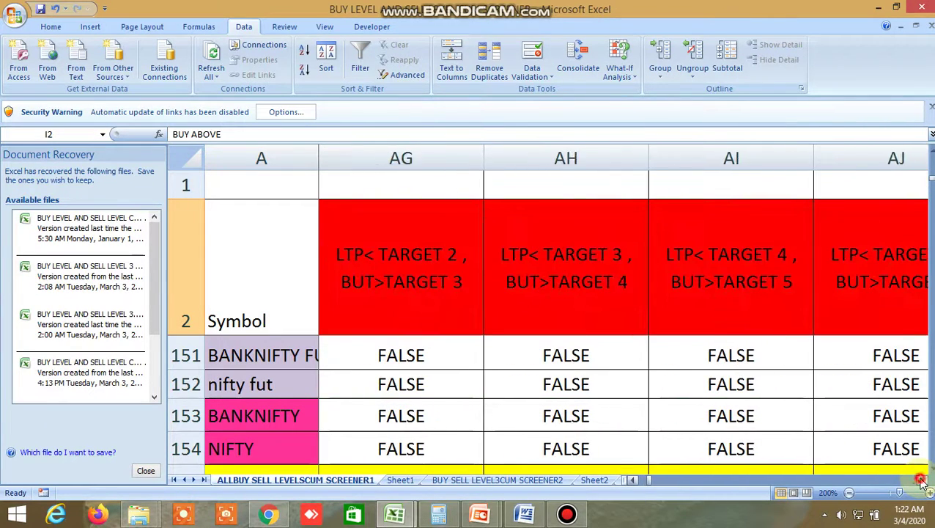
- Examine the second set of BUY ABOVE and target columns through ADVANCE and DECLINE for the index rows
double_click(923, 480)
double_click(923, 481)
left_click(923, 480)
left_click(923, 480)
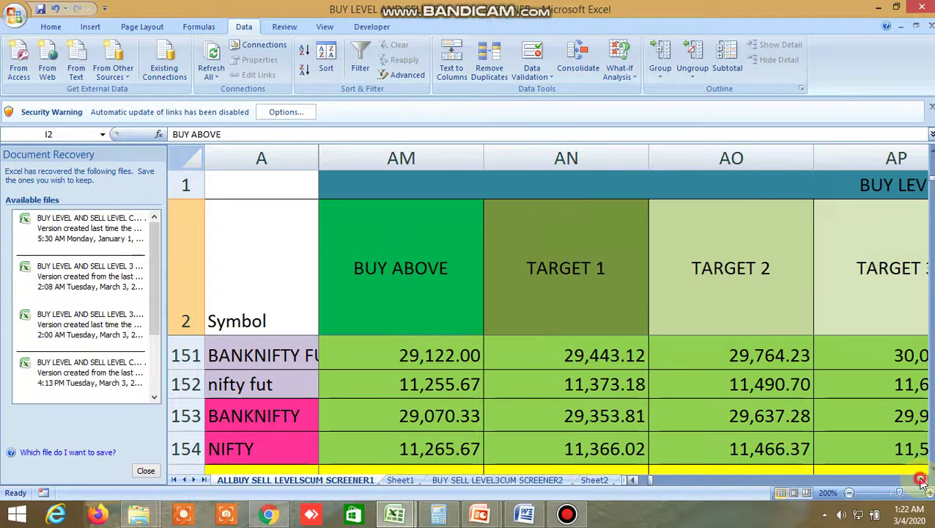
left_click(923, 481)
double_click(924, 480)
double_click(923, 480)
left_click(923, 480)
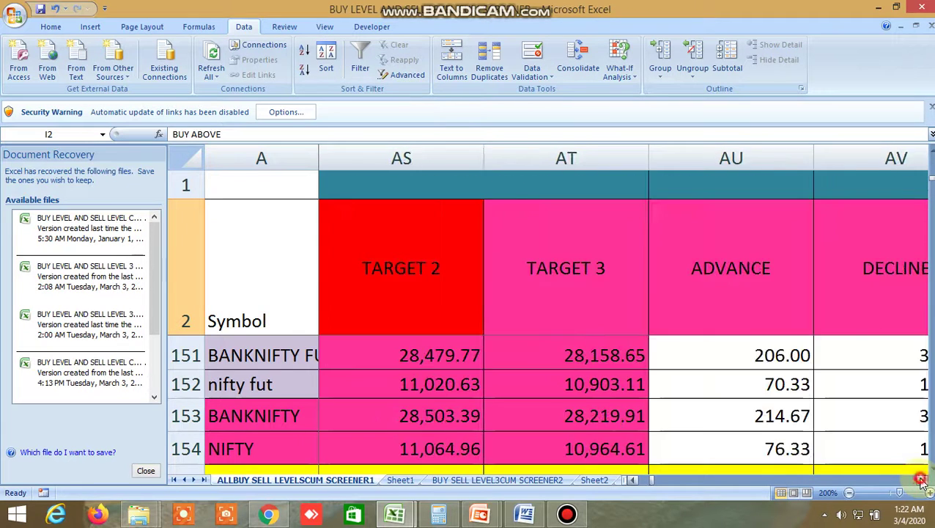
- Examine the numbered AVERAGE PRICES columns for the BANKNIFTY and NIFTY rows
double_click(923, 480)
double_click(923, 480)
left_click(923, 480)
double_click(923, 481)
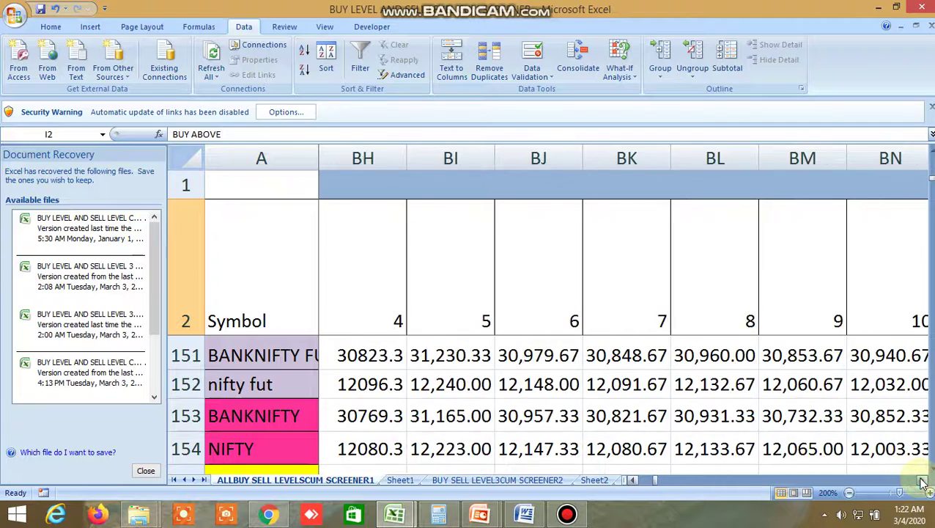
left_click(923, 481)
double_click(923, 480)
double_click(923, 481)
left_click(923, 481)
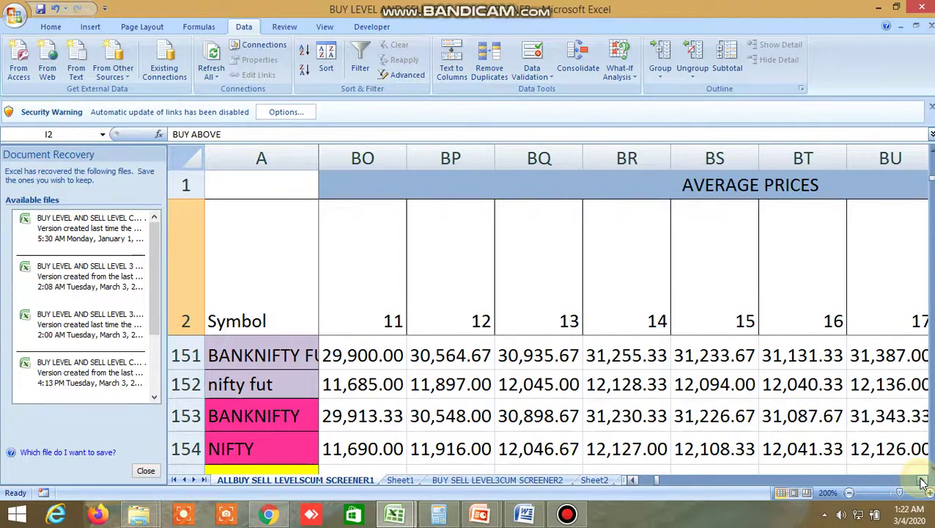
- Examine the MA, EMA and DEMA columns and the SMA CROSS buy and sell columns for the index rows
double_click(923, 481)
double_click(923, 481)
left_click(924, 480)
left_click(924, 480)
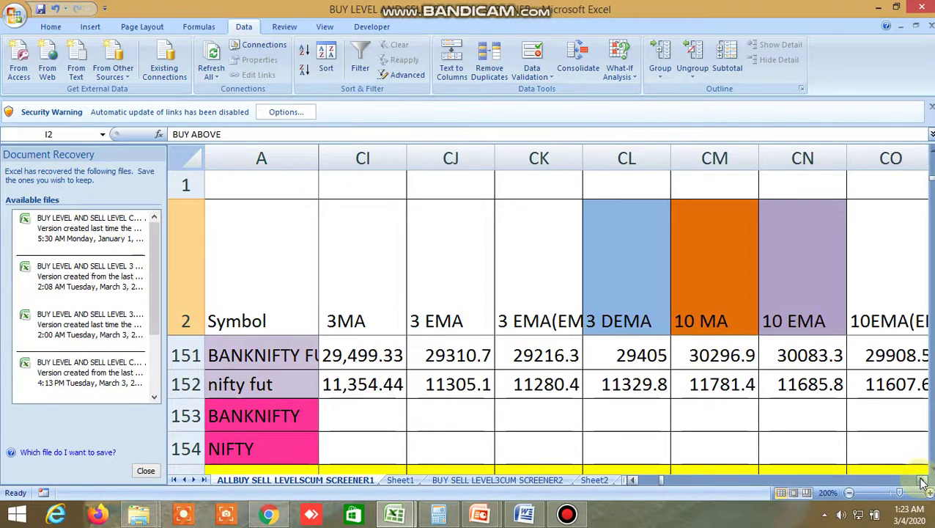
double_click(923, 480)
left_click(923, 480)
double_click(923, 481)
double_click(923, 480)
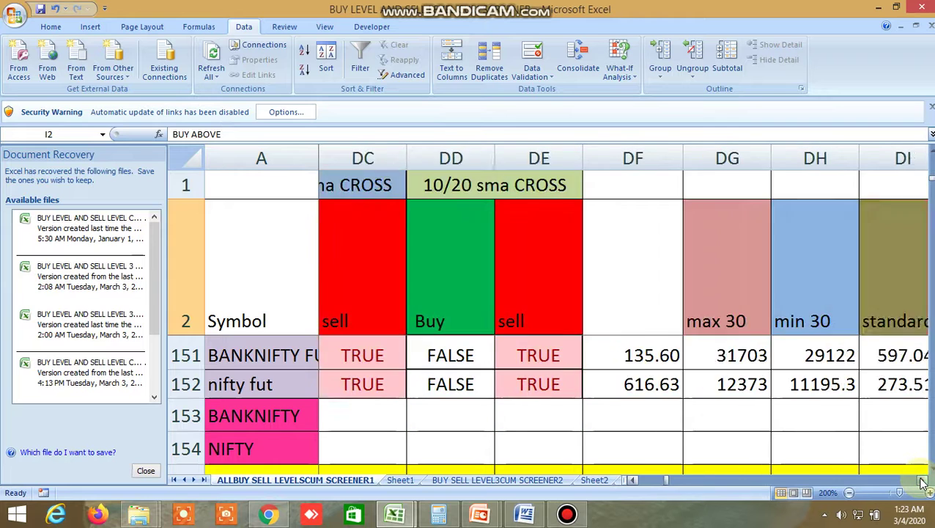
- Examine the max, min, standard deviation and NORMDIST columns through MA and EMA 5, 8 and 13
double_click(923, 481)
left_click(923, 481)
double_click(923, 481)
double_click(924, 480)
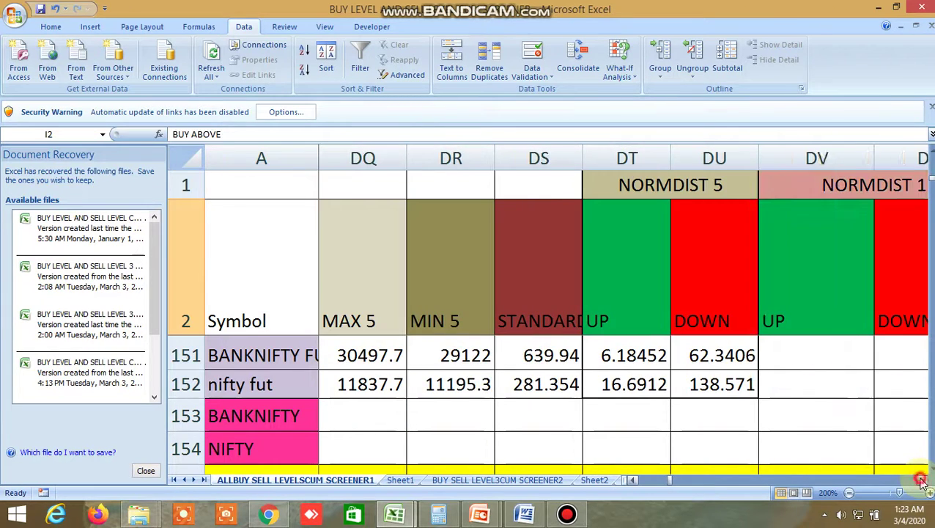
double_click(923, 481)
double_click(923, 481)
left_click(923, 481)
double_click(923, 481)
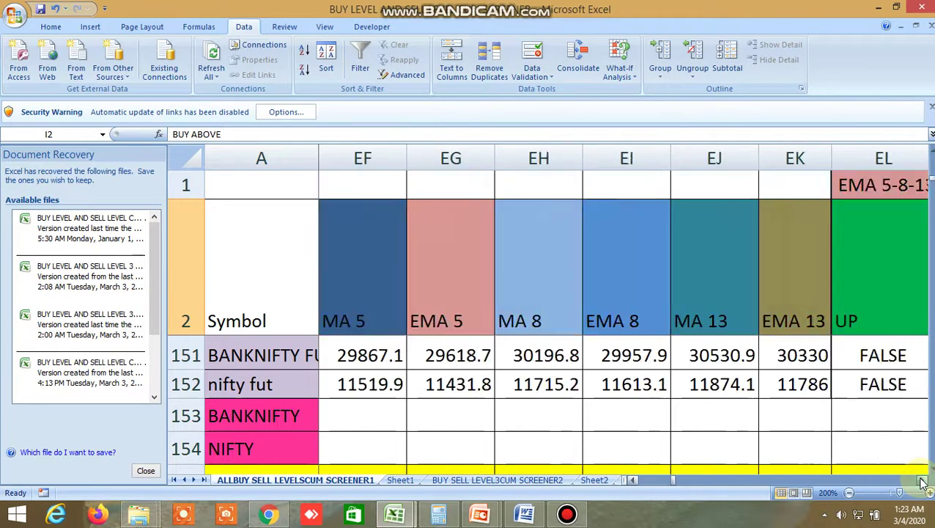
- Examine the EMA 5-8-13 CROSSOVER and BUY LEVEL AND SELL LEVELS 3 columns for the index rows
double_click(924, 481)
double_click(923, 480)
double_click(923, 481)
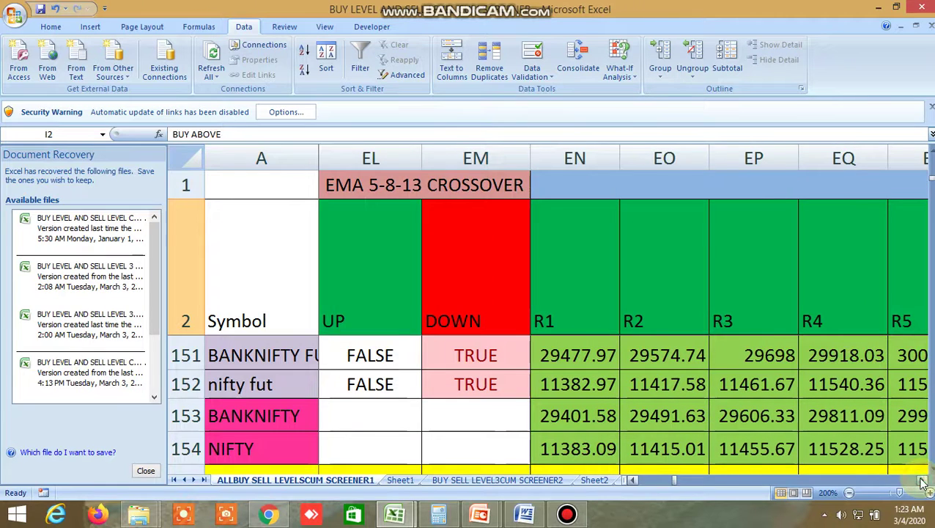
double_click(923, 481)
left_click(923, 481)
double_click(923, 481)
double_click(924, 481)
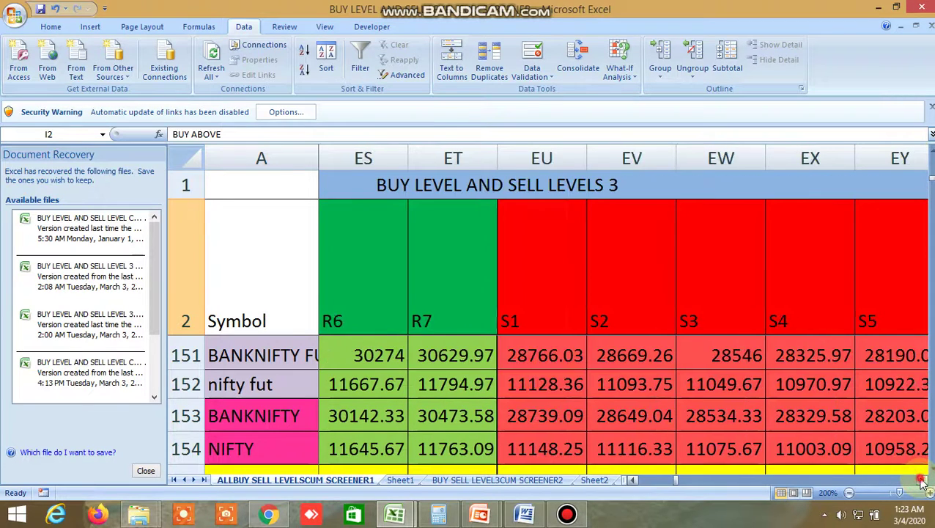
- Examine the PIVOT POINT resistance and support columns for the BANKNIFTY and NIFTY rows
left_click(923, 480)
double_click(923, 481)
double_click(924, 481)
left_click(923, 481)
double_click(923, 481)
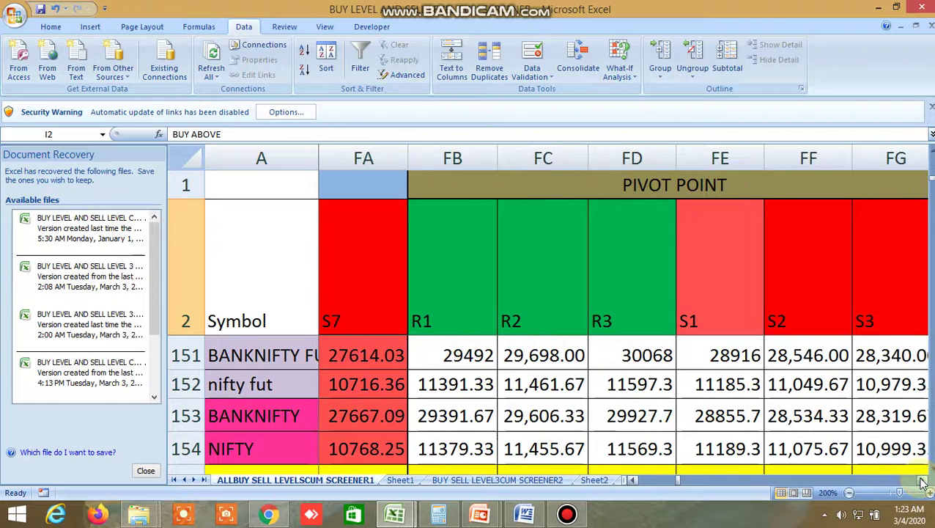
left_click(924, 480)
left_click(923, 481)
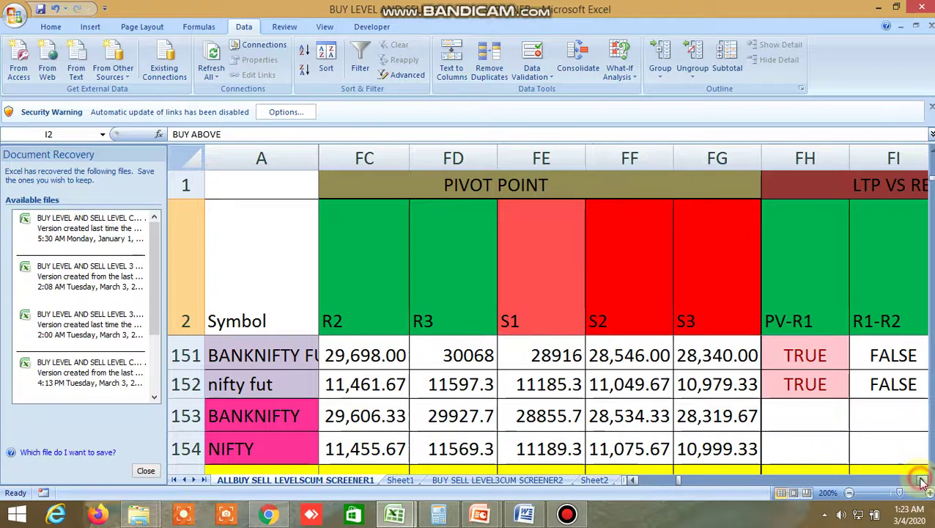
- Examine the BOLLINGERBAND and PRICE CHANNEL columns for the BANKNIFTY and NIFTY futures rows
double_click(923, 481)
double_click(924, 481)
left_click(923, 480)
double_click(924, 481)
double_click(923, 480)
double_click(923, 480)
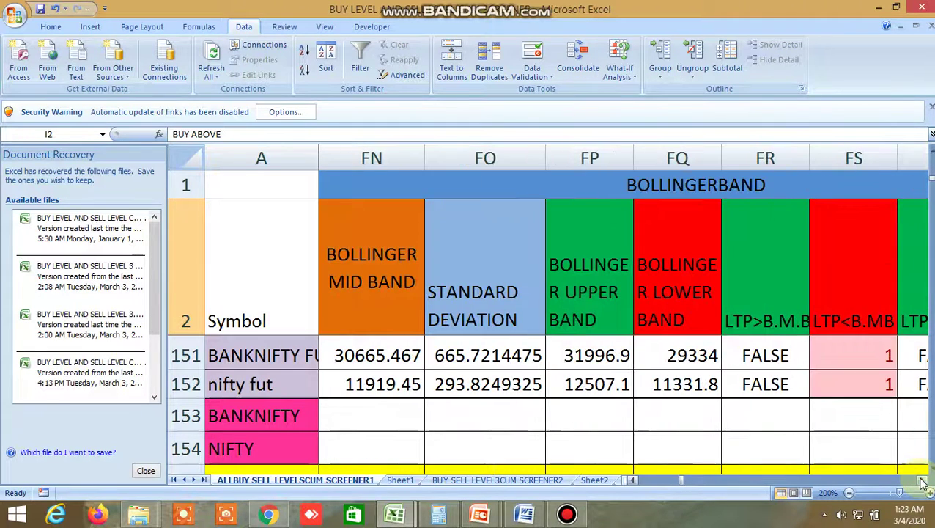
left_click(923, 481)
double_click(923, 481)
double_click(923, 480)
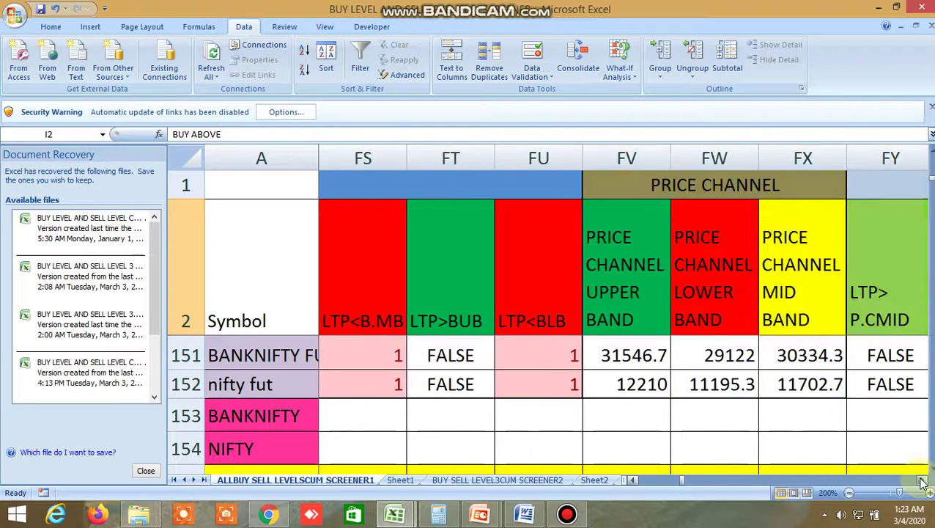
- Examine the ICHIMOKU CLOUD section with its BULLISH, BEARISH and Green Cloud columns for the index futures rows
double_click(924, 481)
left_click(923, 481)
double_click(923, 480)
double_click(923, 481)
double_click(924, 480)
double_click(923, 480)
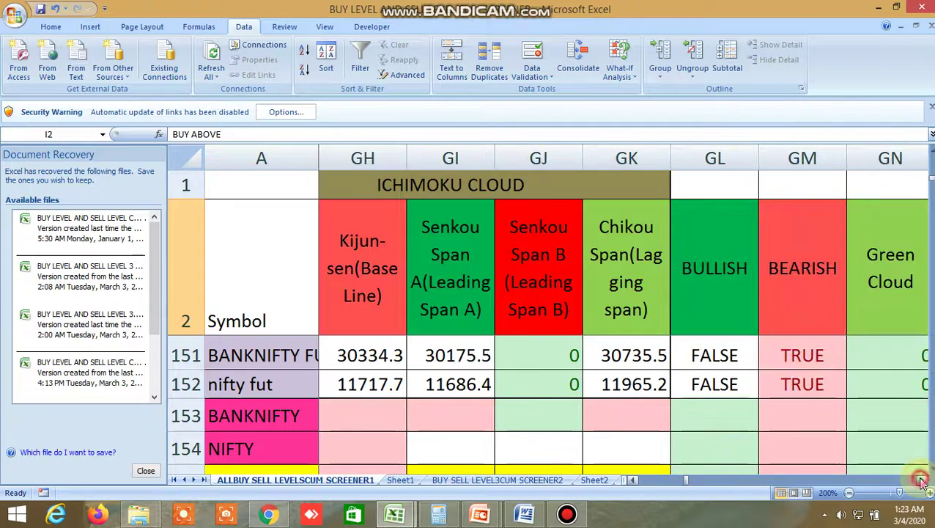
- Examine the VWAP and TIRONE LEVEL columns for the BANKNIFTY and NIFTY futures rows
double_click(923, 480)
double_click(923, 481)
double_click(924, 480)
left_click(923, 481)
double_click(924, 480)
double_click(923, 481)
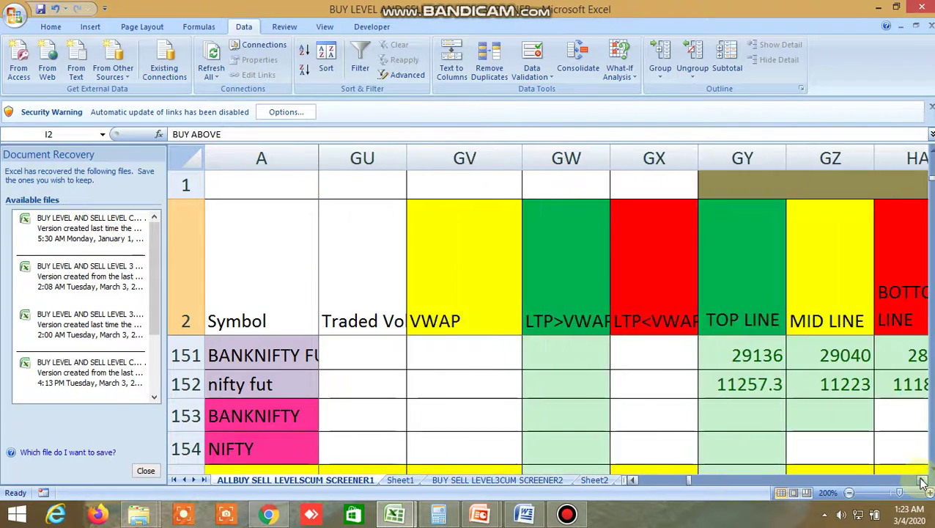
left_click(923, 481)
left_click(923, 481)
left_click(923, 481)
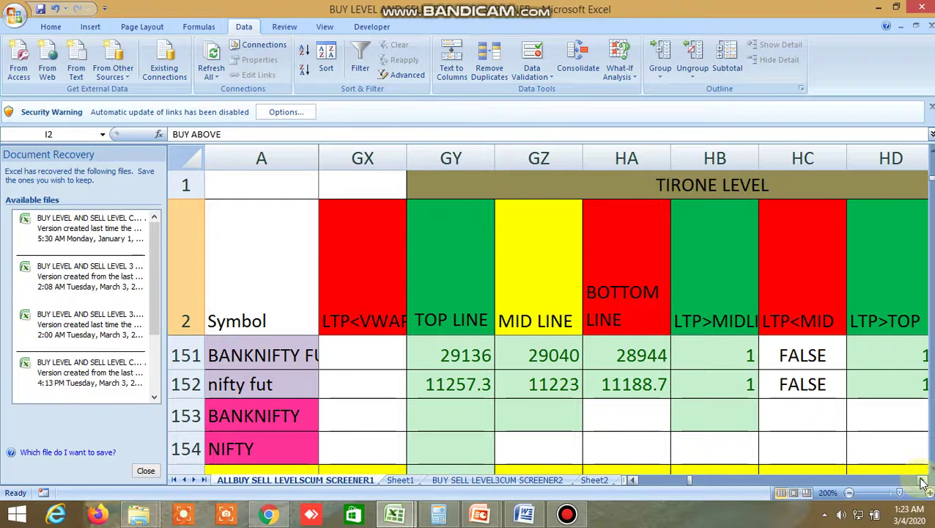
- Go back to the HIGH, LOW and CLOSE columns and bring the COMMODITY rows from ALUMINIUM to LEAD into view
left_click_drag(691, 483, 608, 490)
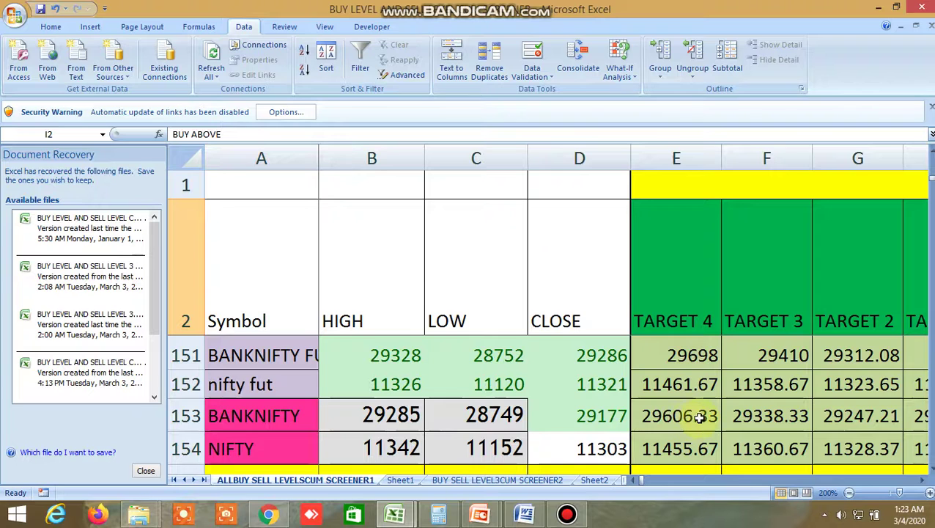
scroll(700, 416, "up", 2)
scroll(700, 417, "up", 1)
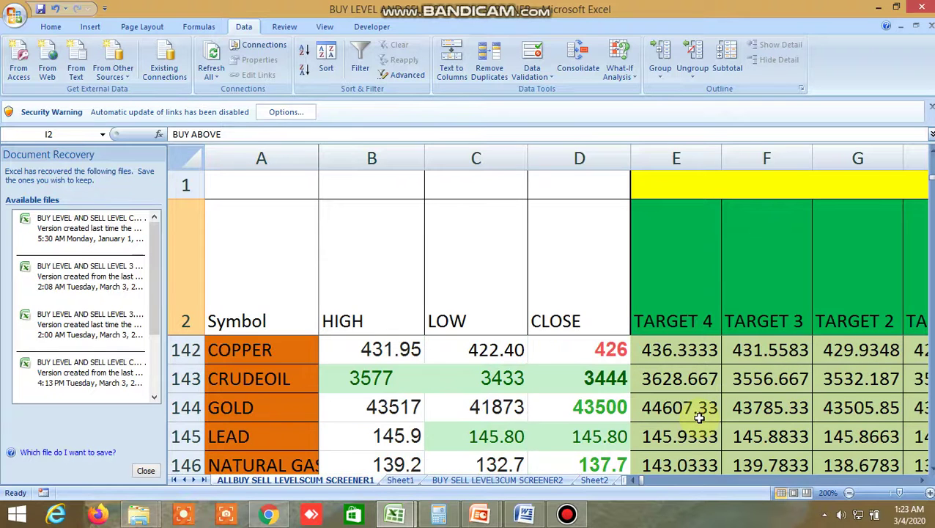
scroll(700, 417, "up", 1)
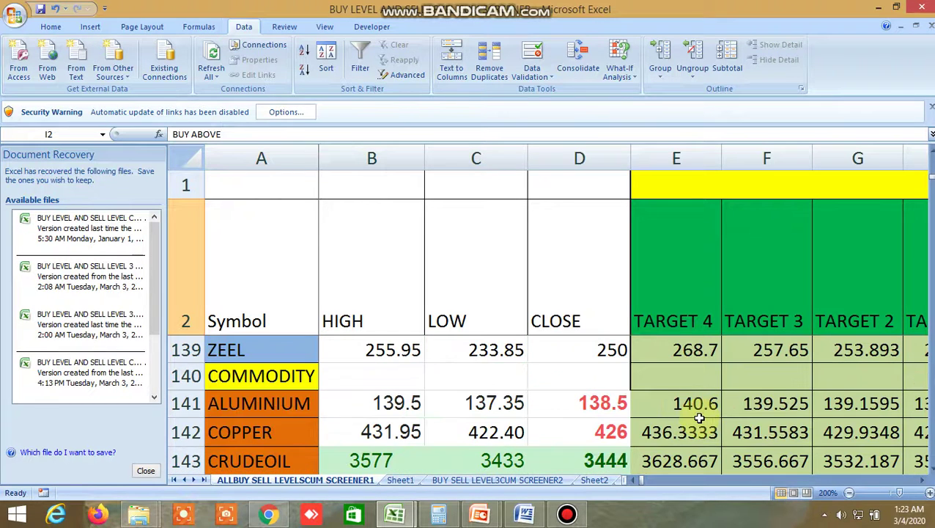
scroll(699, 417, "down", 1)
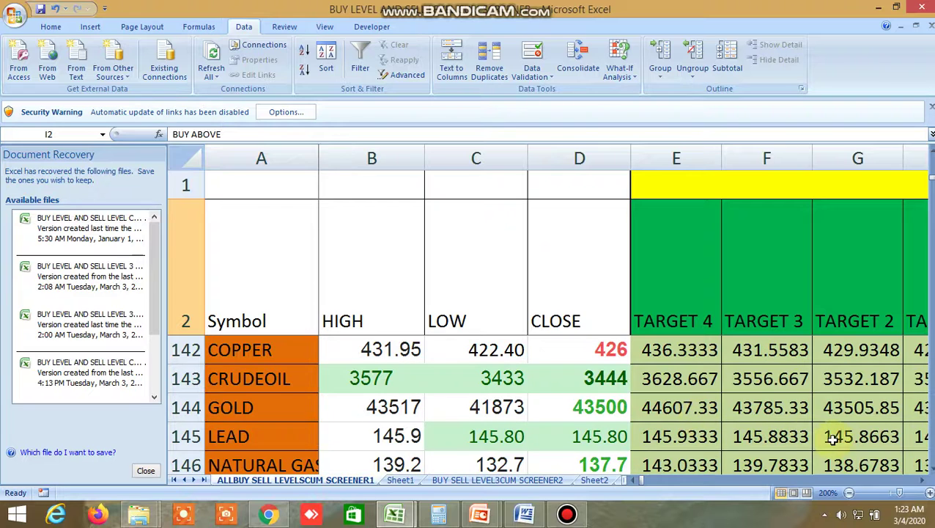
left_click(930, 150)
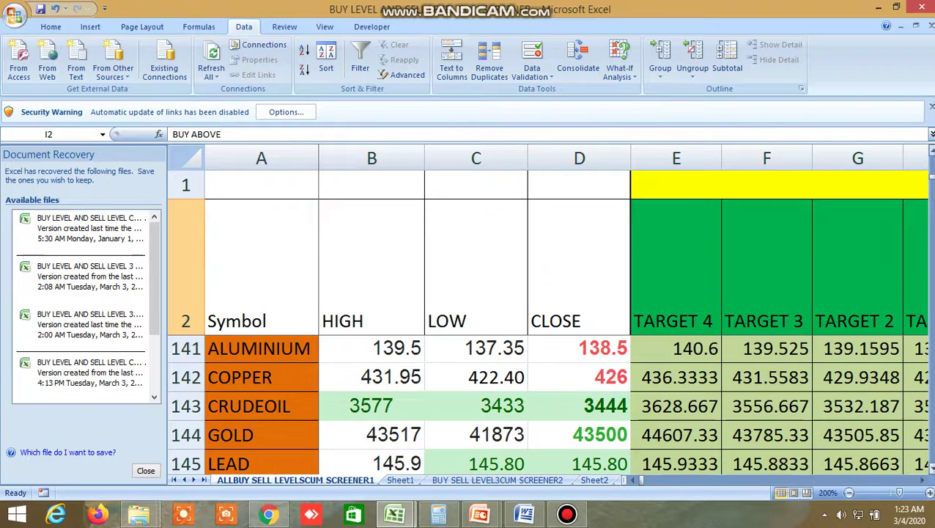
- Examine the BUY LEVEL AND SELL LEVELS 1 targets and the LTP-versus-target columns for the commodity rows
left_click(923, 481)
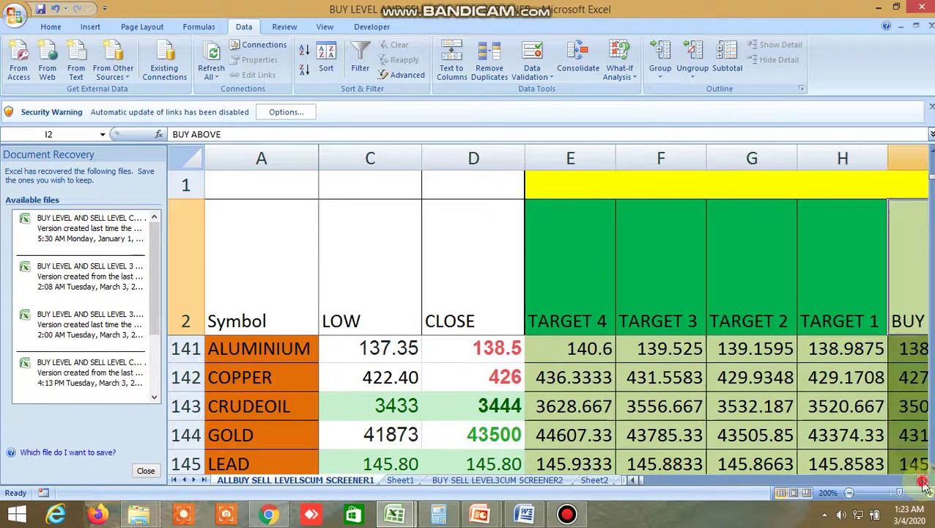
left_click(923, 480)
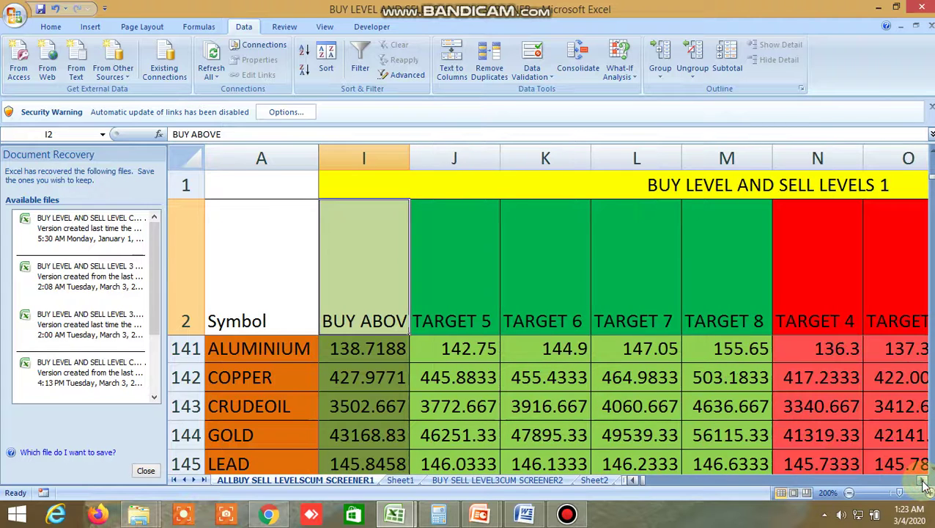
left_click(922, 480)
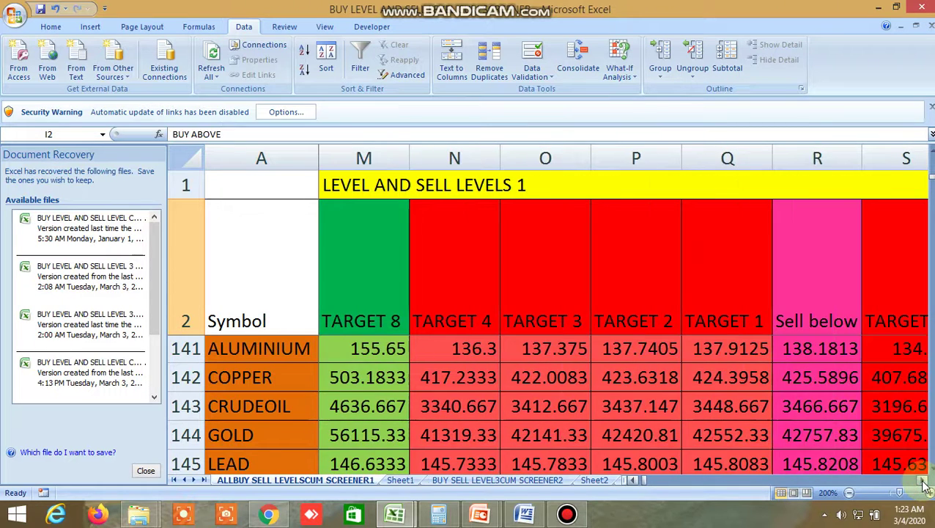
left_click(922, 481)
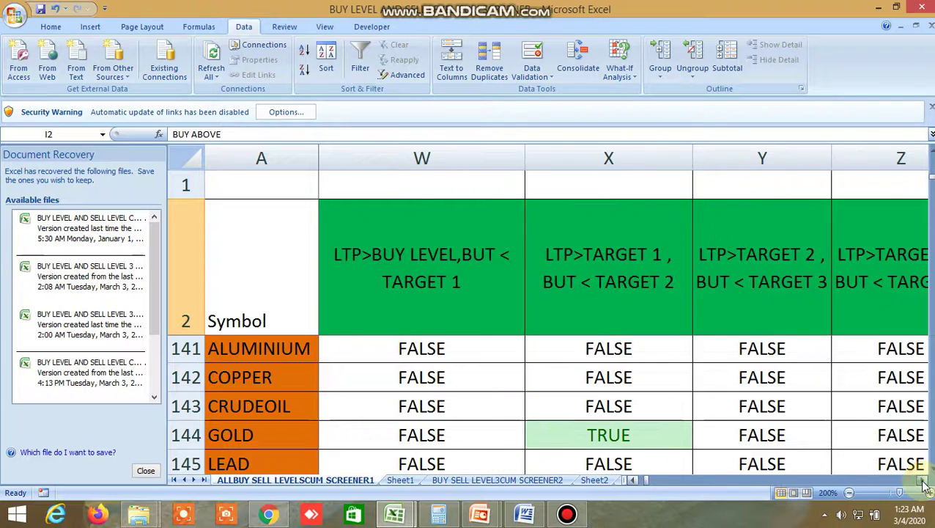
- Examine the BUY LEVEL AND SELL LEVELS 2 columns, including SELL BELOW and its targets, for the commodities
left_click(922, 481)
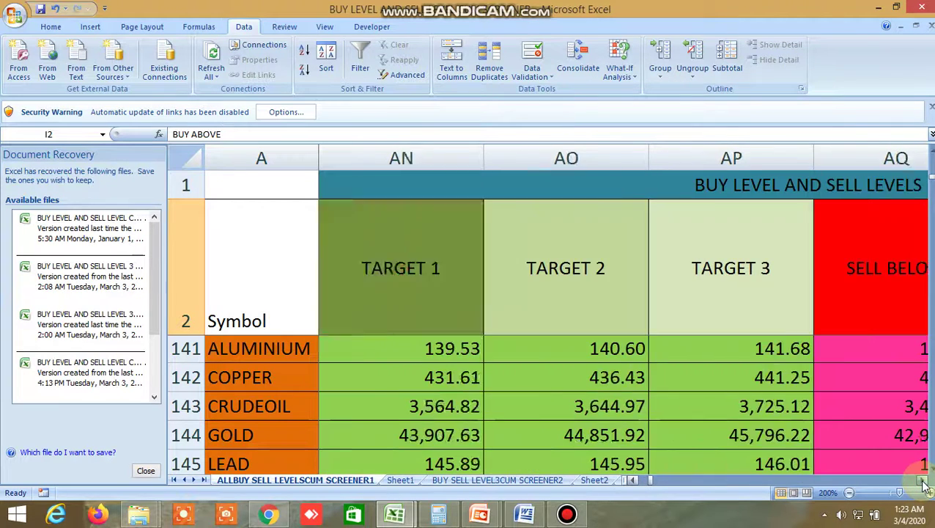
left_click(923, 481)
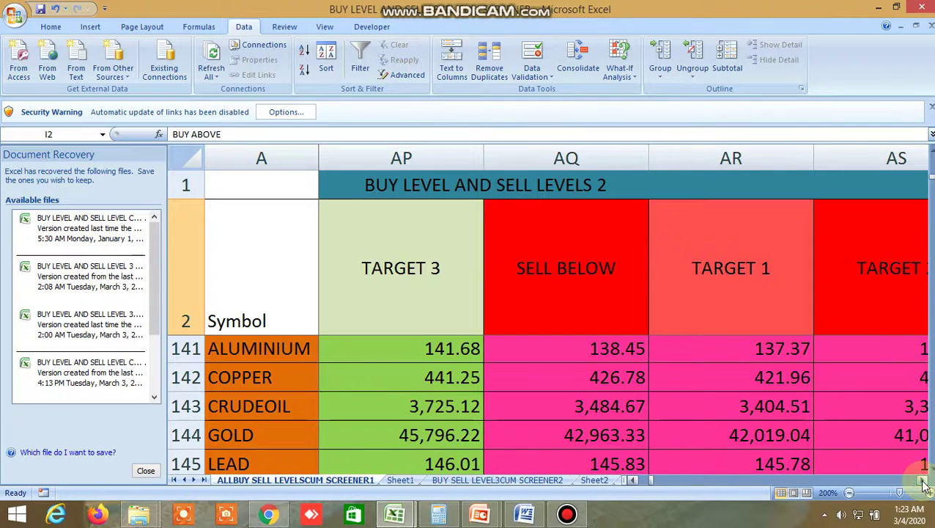
left_click(923, 481)
left_click(923, 481)
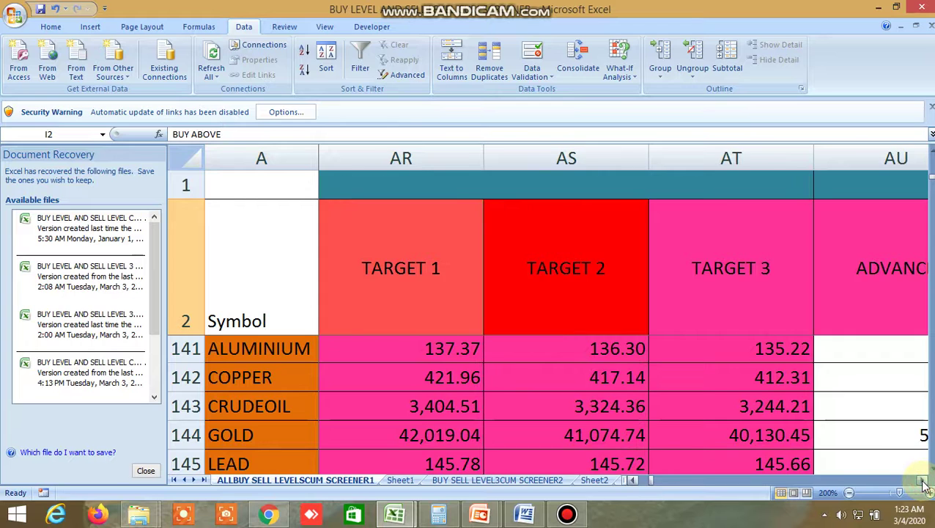
- Examine the CHANGE IN OPEN INTEREST, TYPICAL PRICE and LTP-versus-TP columns for the commodities
left_click(923, 481)
left_click(922, 481)
left_click(922, 481)
left_click(922, 482)
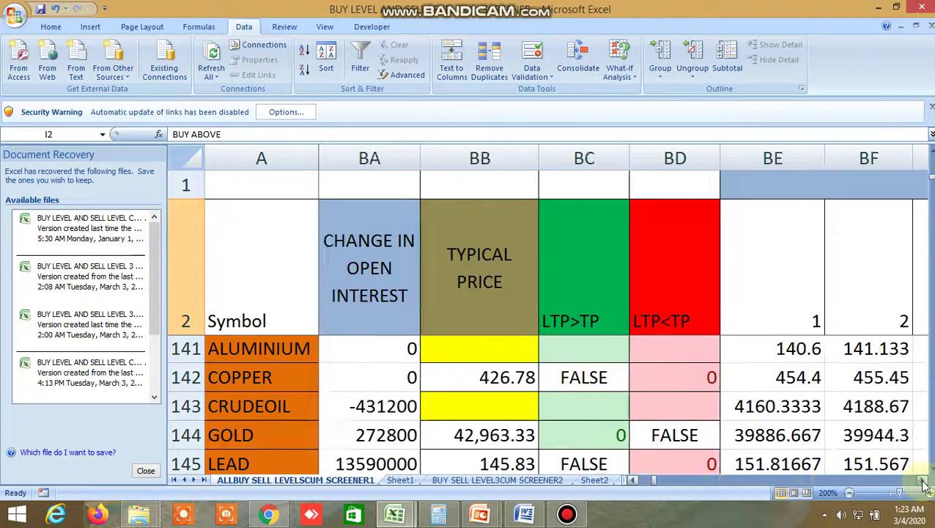
- Examine the price history columns numbered 1 to 30 for the commodity rows
left_click(923, 481)
left_click(922, 482)
left_click(922, 482)
left_click(922, 482)
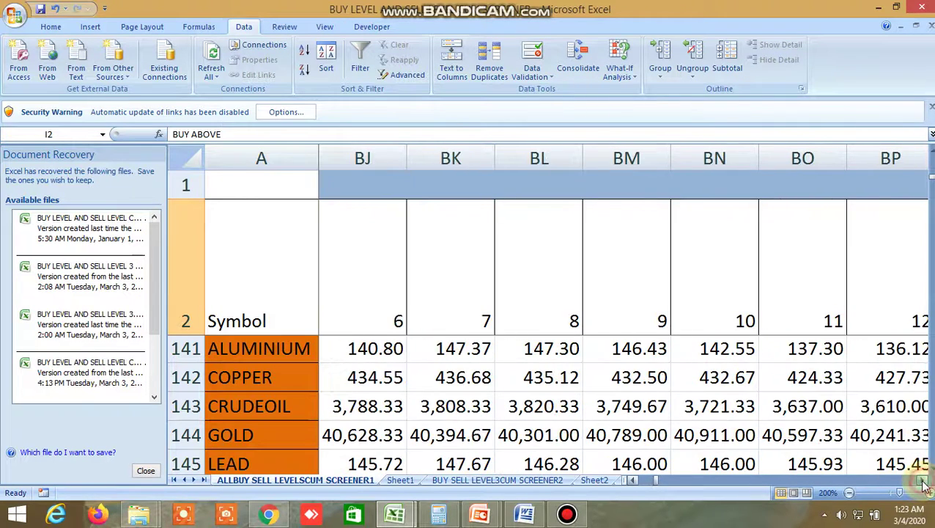
left_click(923, 481)
left_click(922, 481)
left_click(923, 481)
left_click(922, 482)
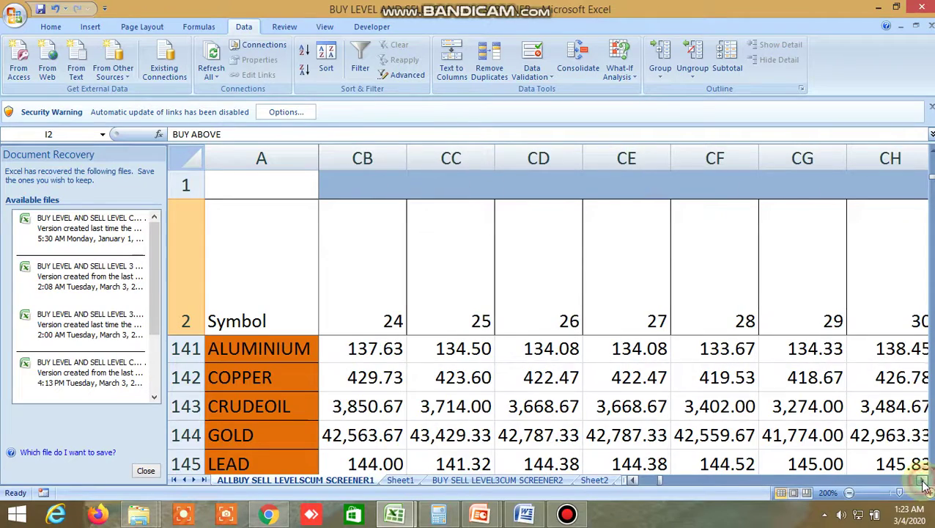
- Examine the 20 DEMA, MAX, MIN and stochastic columns and the DEMA, EMA and SMA cross signals for the commodities
left_click(922, 481)
left_click(922, 482)
left_click(922, 481)
left_click(922, 481)
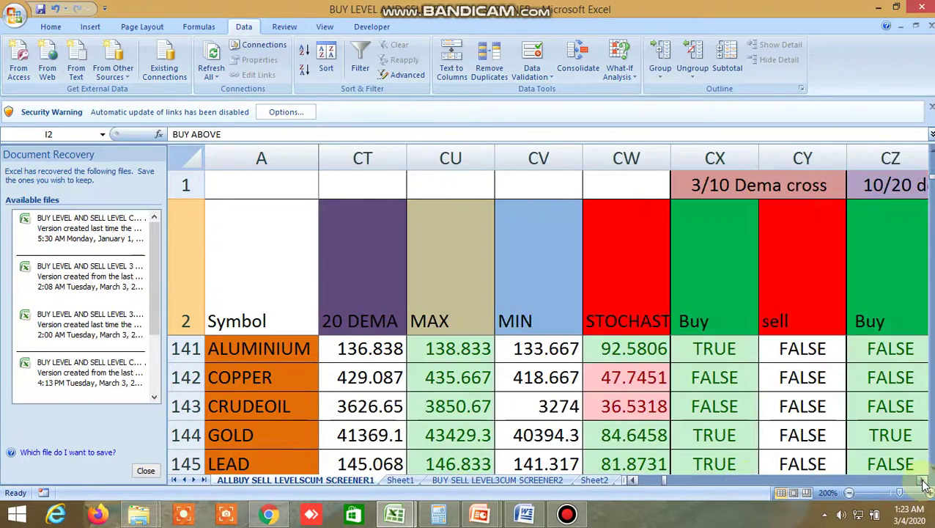
left_click(922, 482)
left_click(923, 482)
left_click(923, 482)
left_click(922, 481)
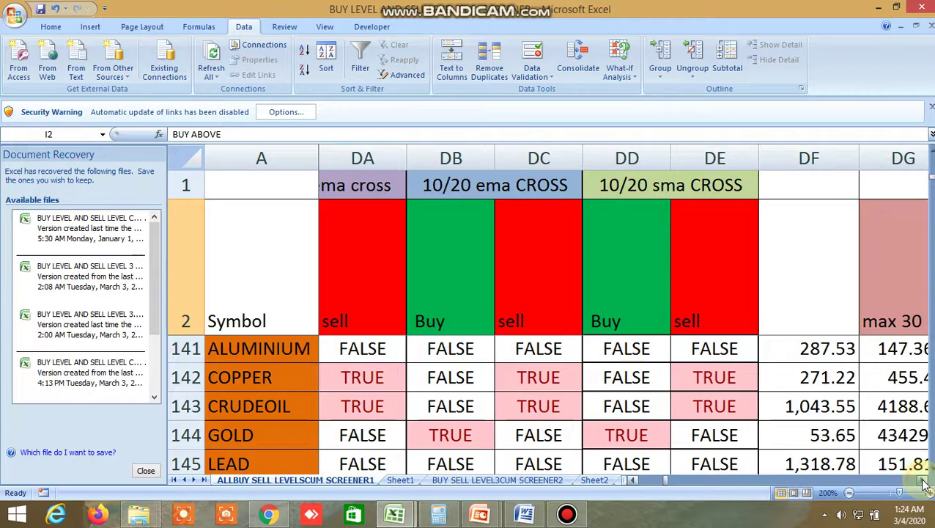
- Examine the NORMDIST and PROBABILITY 15, 5 and 1 columns for the commodity rows
left_click(923, 481)
left_click(922, 482)
left_click(922, 481)
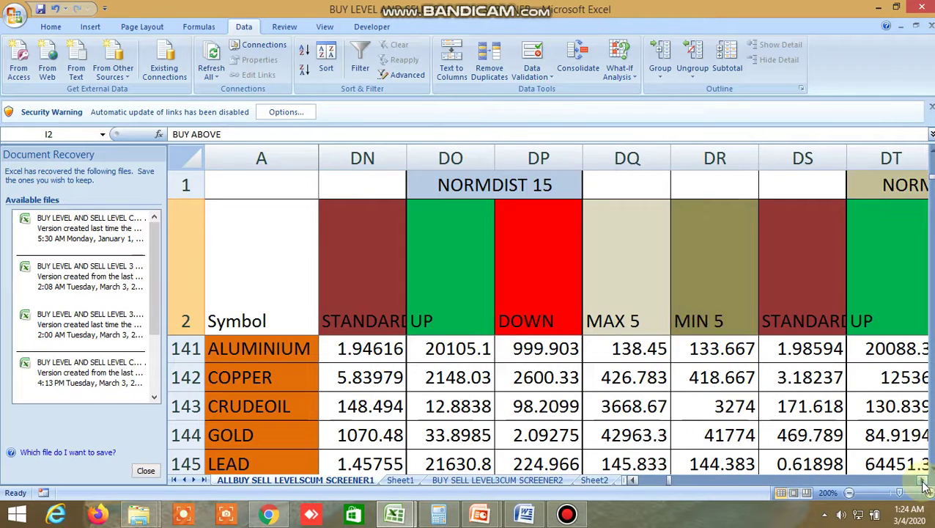
left_click(922, 481)
left_click(923, 481)
left_click(922, 482)
left_click(923, 481)
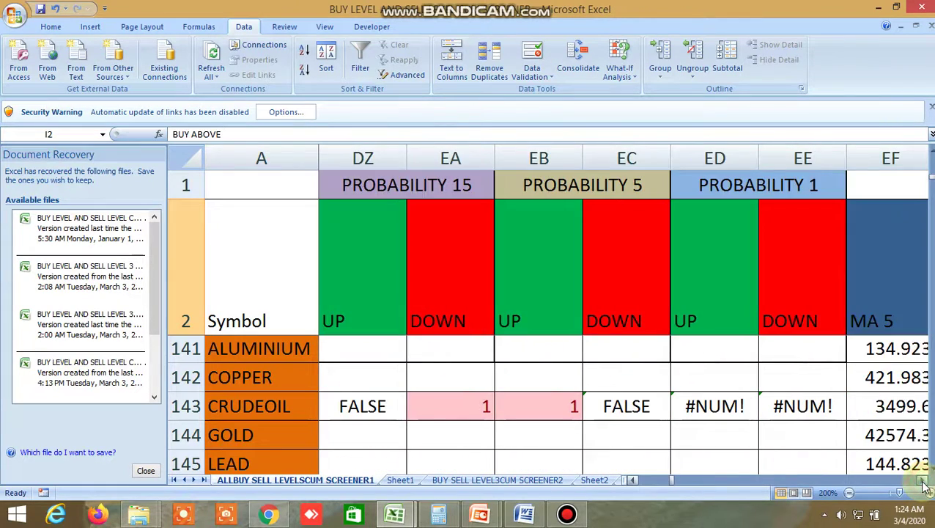
- Examine the EMA 5-8-13 CROSSOVER and BUY LEVEL AND SELL LEVELS 3 columns for the commodity rows
left_click(923, 481)
left_click(922, 481)
left_click(922, 482)
left_click(923, 481)
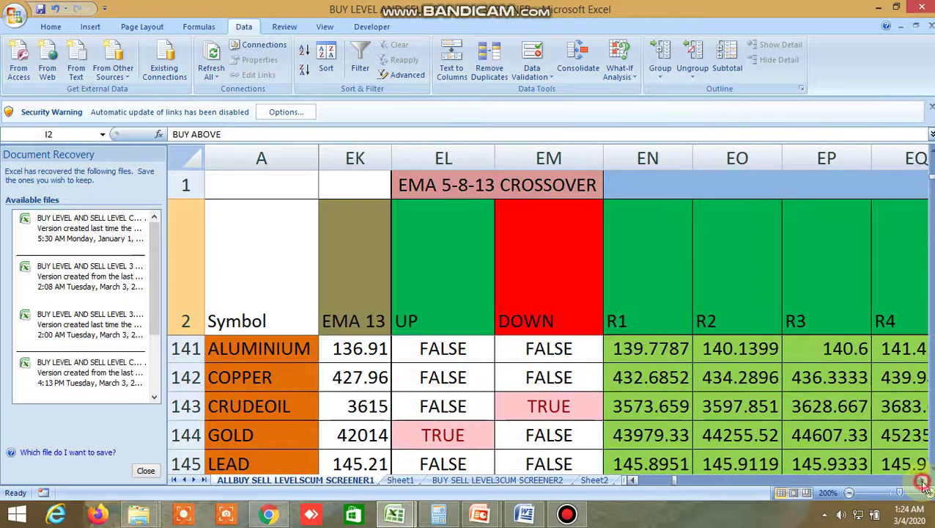
left_click(922, 482)
left_click(923, 481)
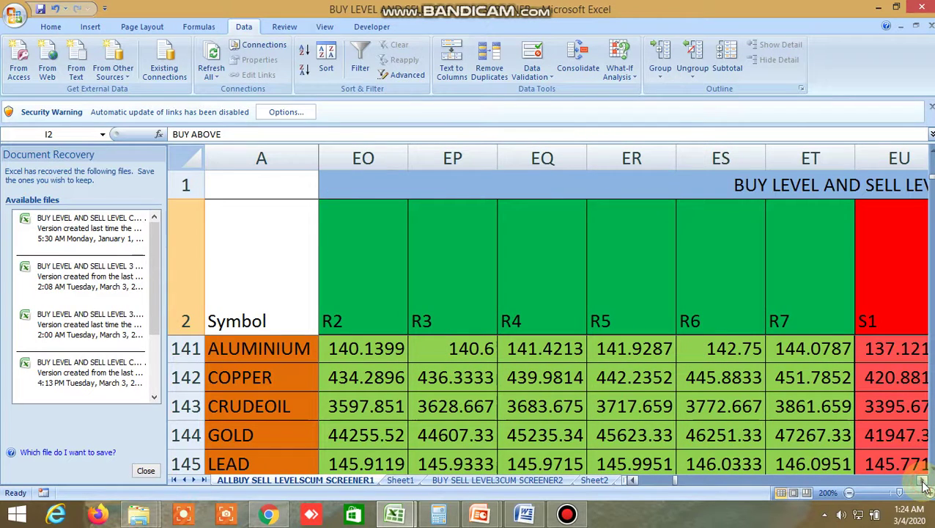
left_click(922, 481)
left_click(923, 482)
left_click(922, 481)
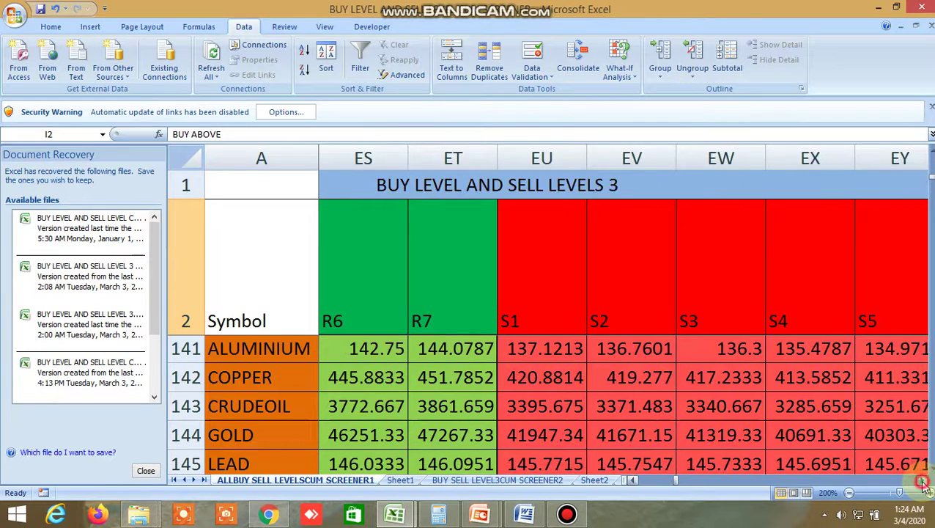
- Examine the PIVOT POINT and LTP VS RESISTANCE SUPPORT PIVOT POINT columns for the commodity rows
left_click(923, 481)
left_click(923, 481)
left_click(922, 481)
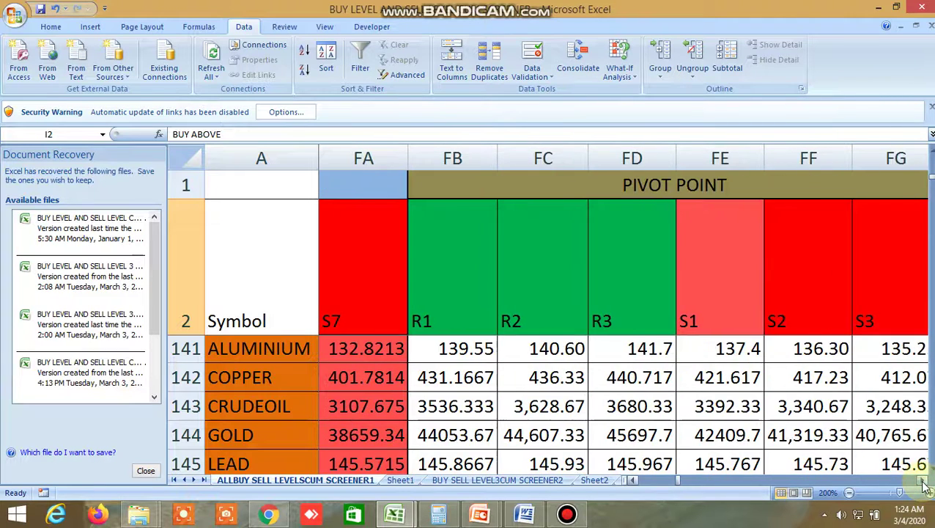
left_click(922, 482)
left_click(922, 481)
left_click(922, 481)
left_click(922, 481)
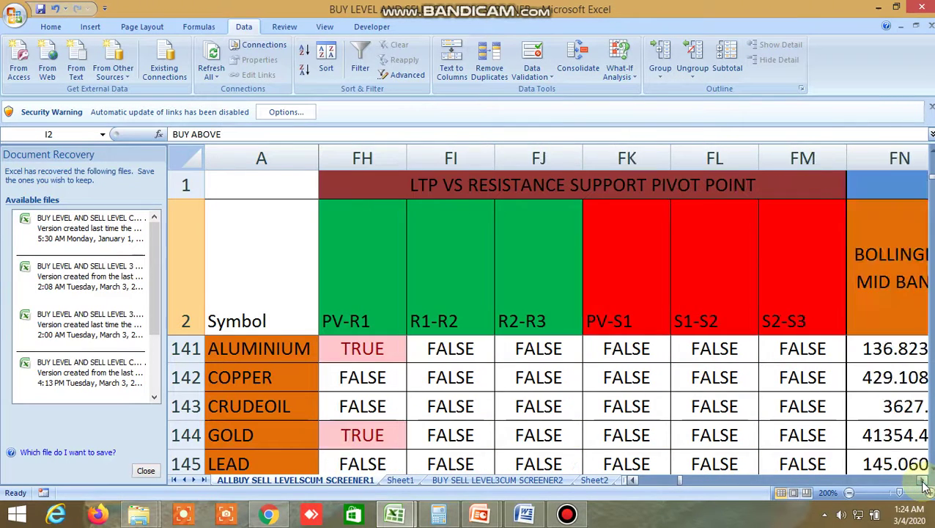
- Examine the BOLLINGERBAND and PRICE CHANNEL columns with their LTP comparisons for the commodity rows
left_click(923, 481)
left_click(922, 482)
left_click(923, 482)
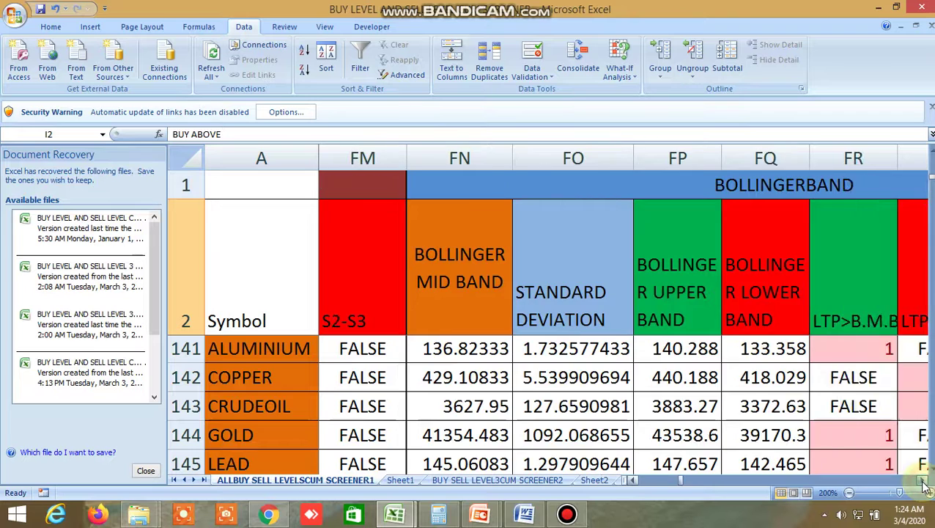
left_click(923, 481)
left_click(923, 481)
left_click(922, 482)
left_click(922, 481)
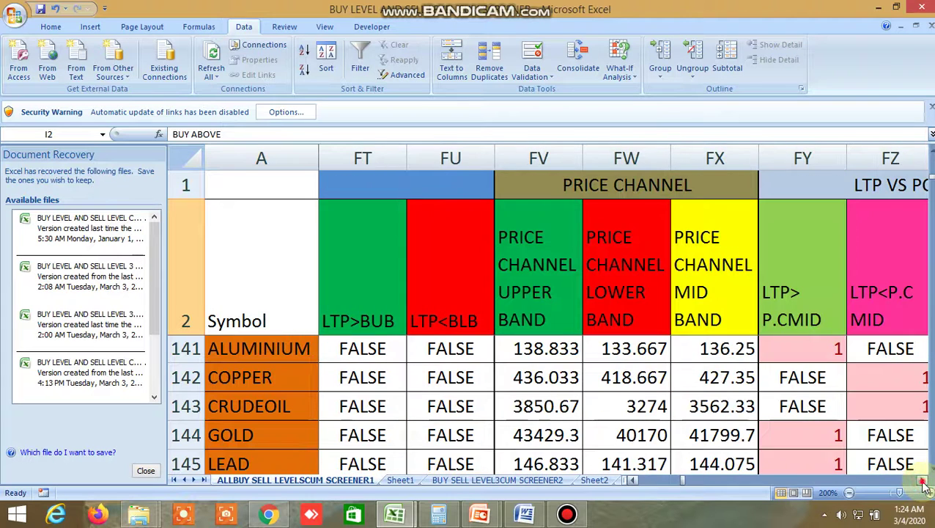
left_click(923, 481)
left_click(923, 481)
left_click(922, 481)
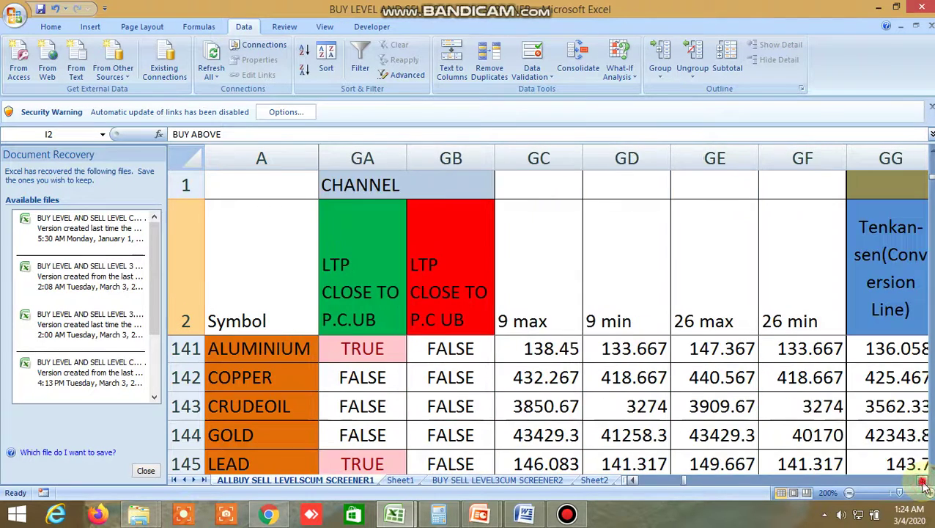
- Examine the ICHIMOKU CLOUD lines with the BULLISH and BEARISH columns for the commodity rows
left_click(922, 481)
left_click(922, 482)
left_click(922, 481)
left_click(922, 482)
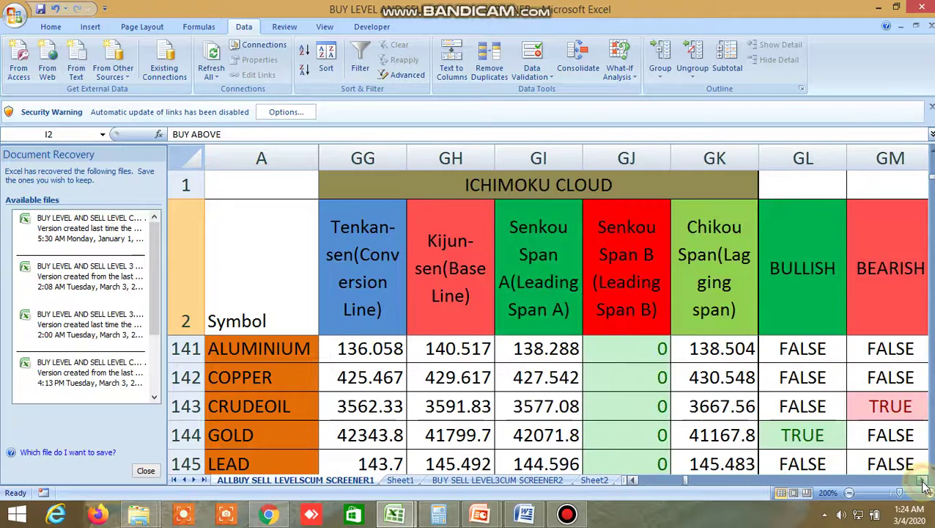
- Examine the TIRONE LEVEL and LINEAR REGRESSION 30 and 15 columns for the commodity rows
left_click(923, 482)
left_click(922, 481)
left_click(923, 481)
left_click(922, 482)
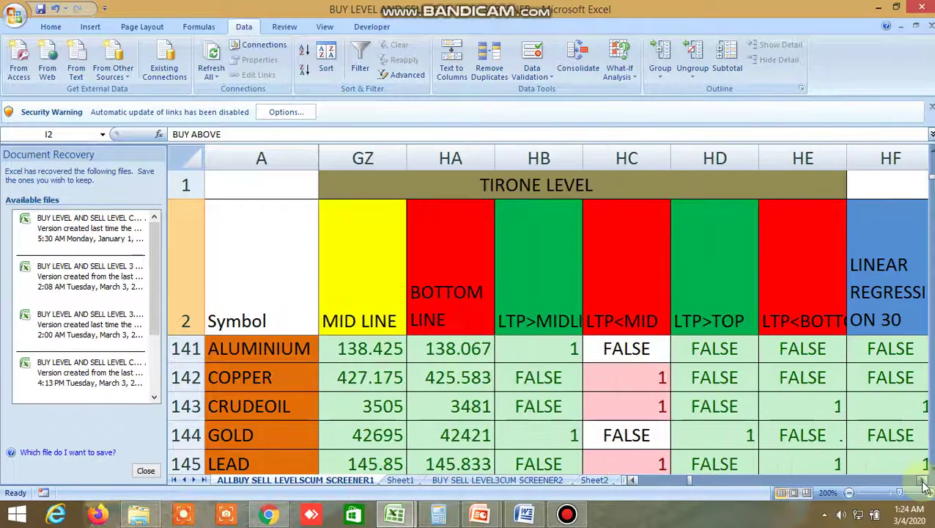
left_click(922, 481)
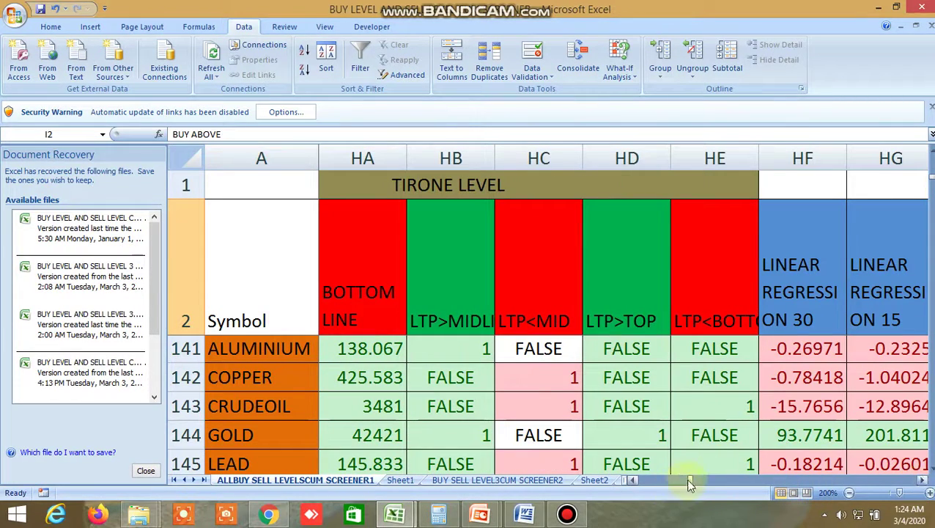
- Examine the price, target and LTP comparison columns for the commodity rows and the stock rows from AMARAJABAT to ASHOKLEY
left_click_drag(685, 481, 596, 487)
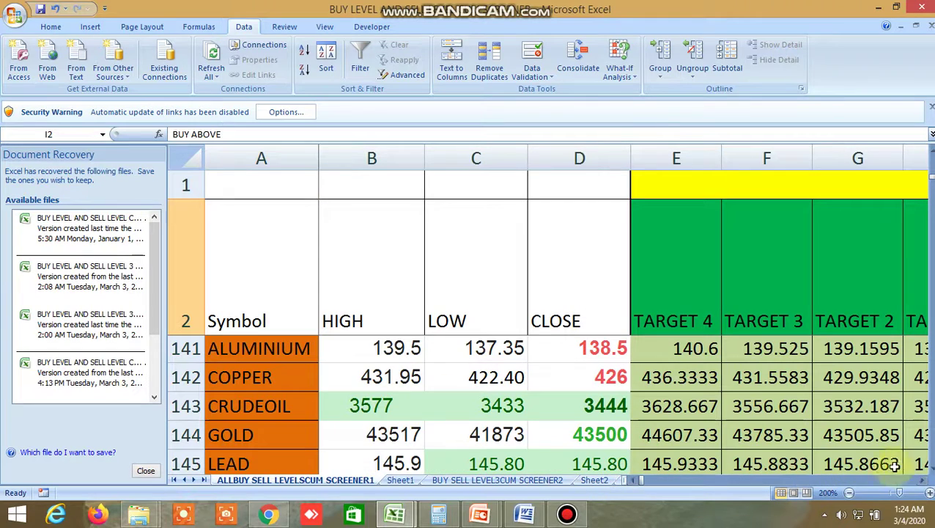
scroll(548, 407, "down", 1)
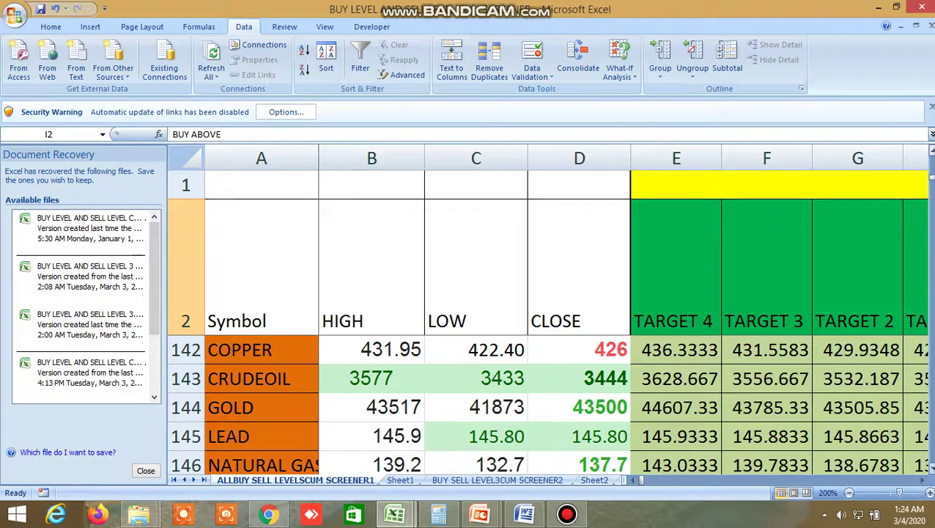
left_click(923, 482)
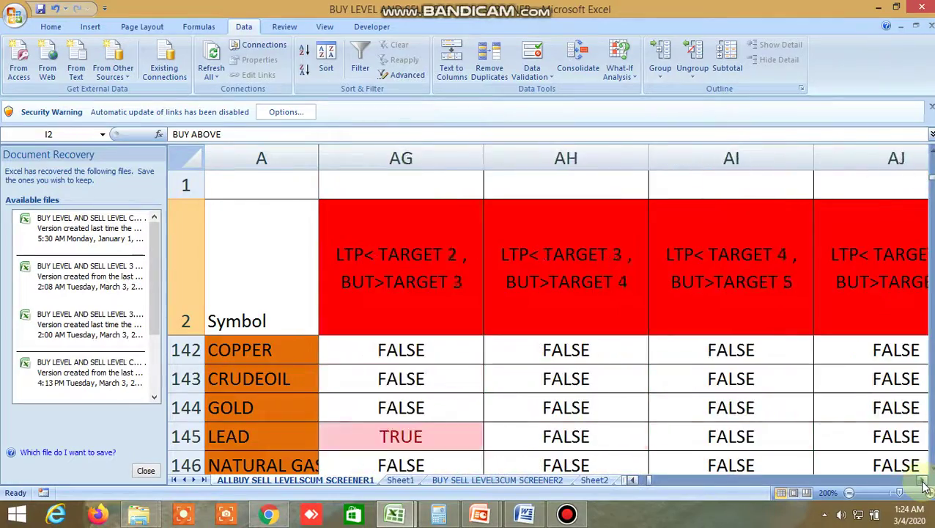
left_click_drag(924, 485, 924, 485)
left_click_drag(694, 485, 606, 498)
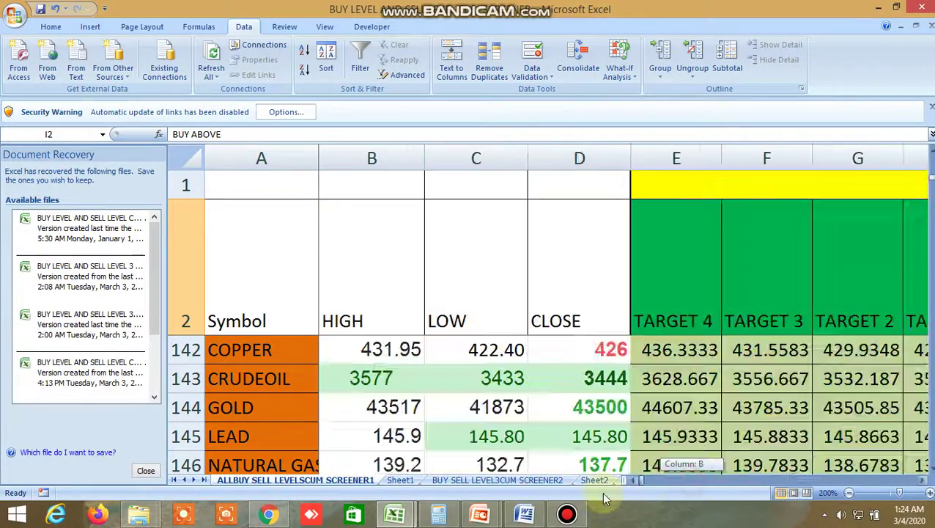
scroll(672, 432, "down", 6)
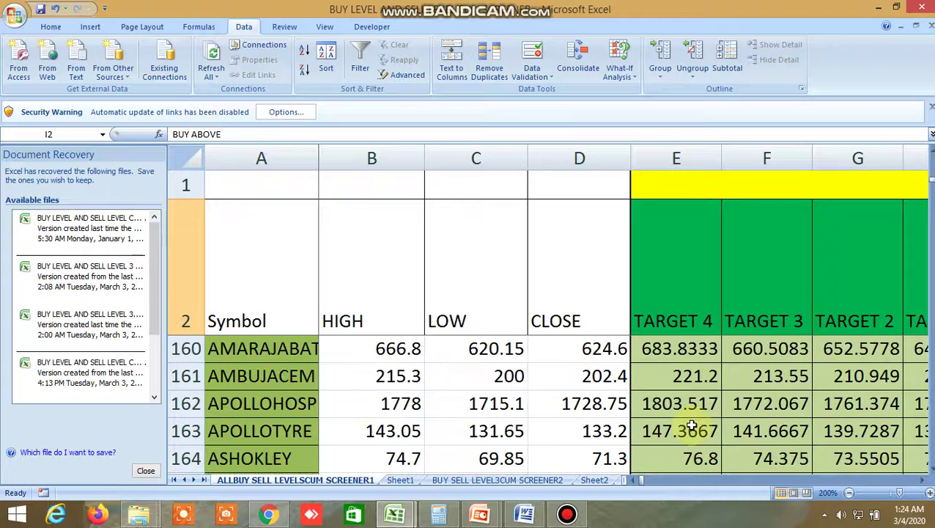
left_click_drag(922, 480, 922, 479)
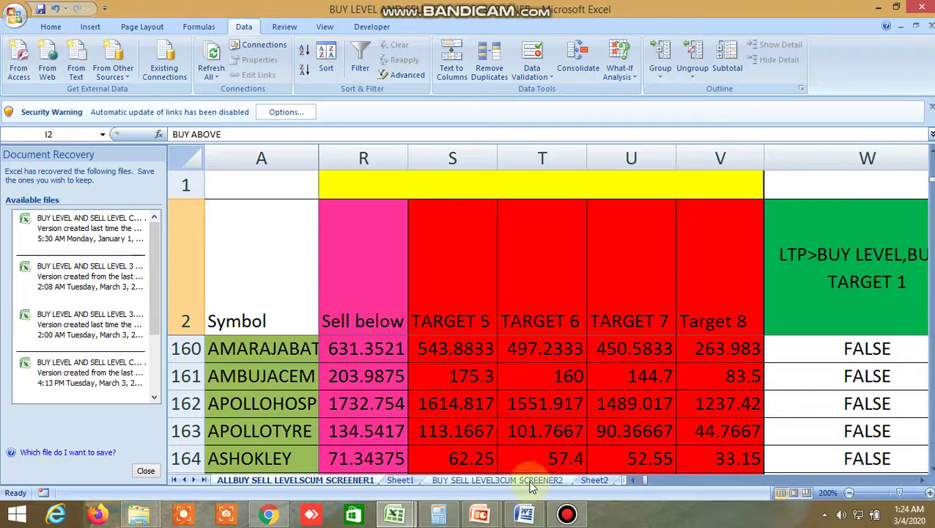
- Open the BUY SELL LEVEL3CUM SCREENER2 sheet and inspect the 100 MA CUT column and its formula in the ASIANPAINT row
left_click(531, 480)
scroll(696, 440, "up", 10)
scroll(612, 372, "up", 20)
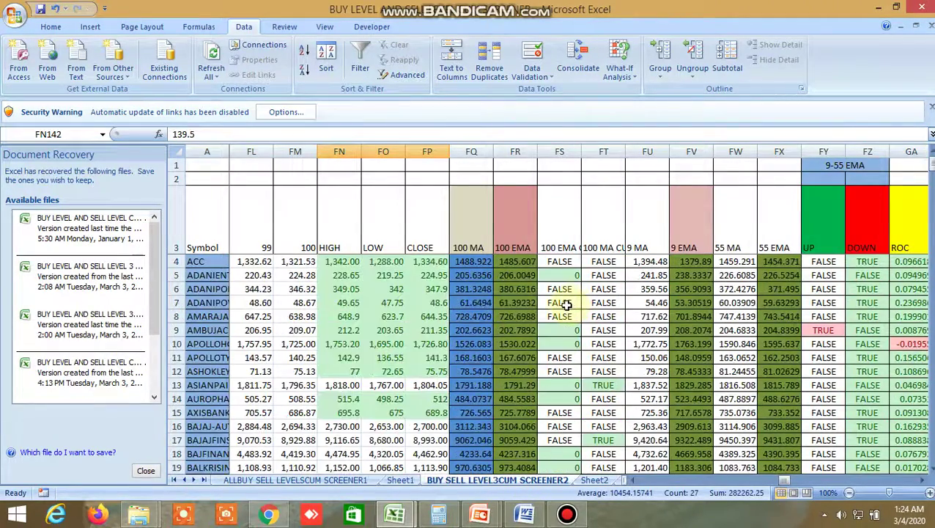
scroll(601, 348, "down", 1)
left_click(605, 344)
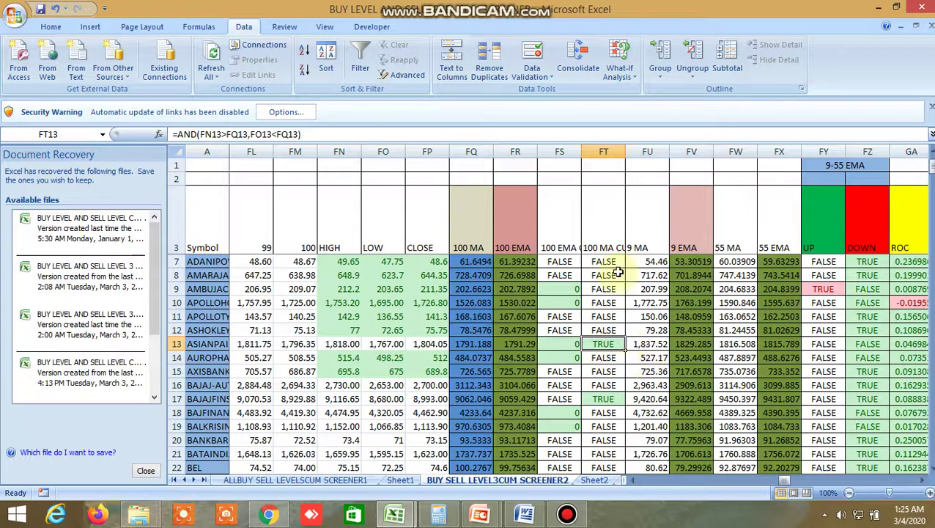
left_click(605, 245)
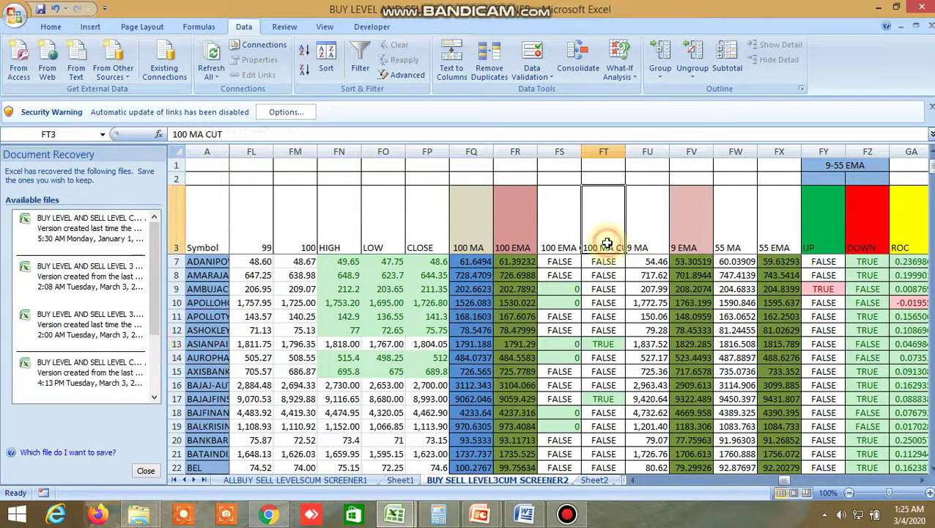
left_click(611, 346)
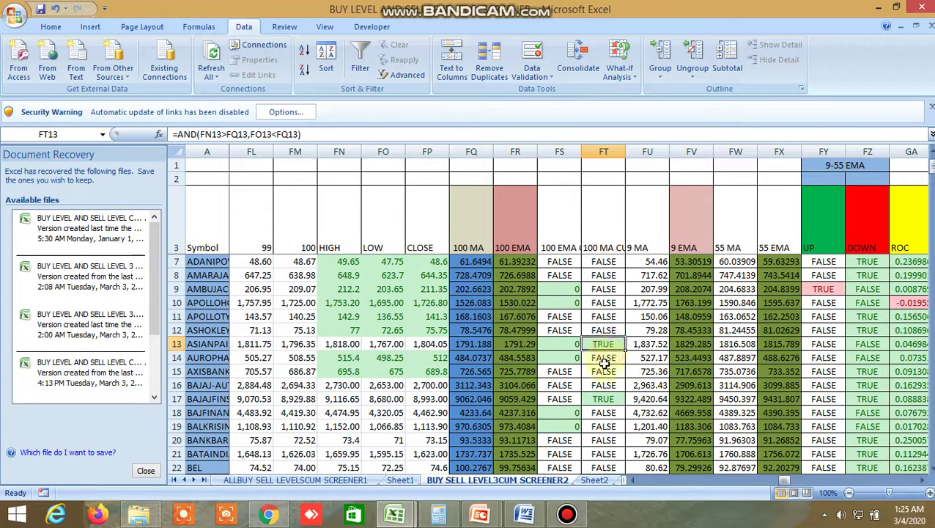
- Compare ASIANPAINT's high, low and close with its 100 MA CUT signal, and inspect the same signal for BAJAJFINSV
left_click(339, 345)
left_click(377, 343)
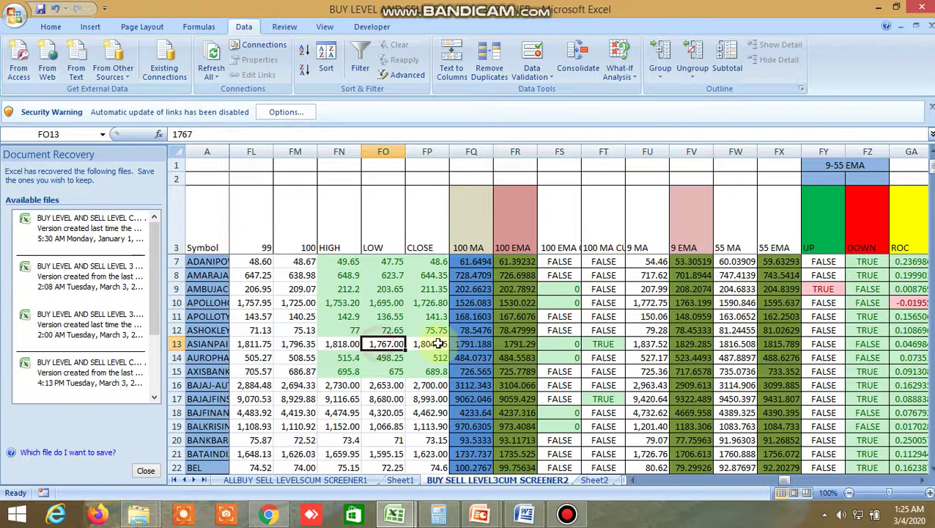
left_click(429, 344)
left_click(600, 344)
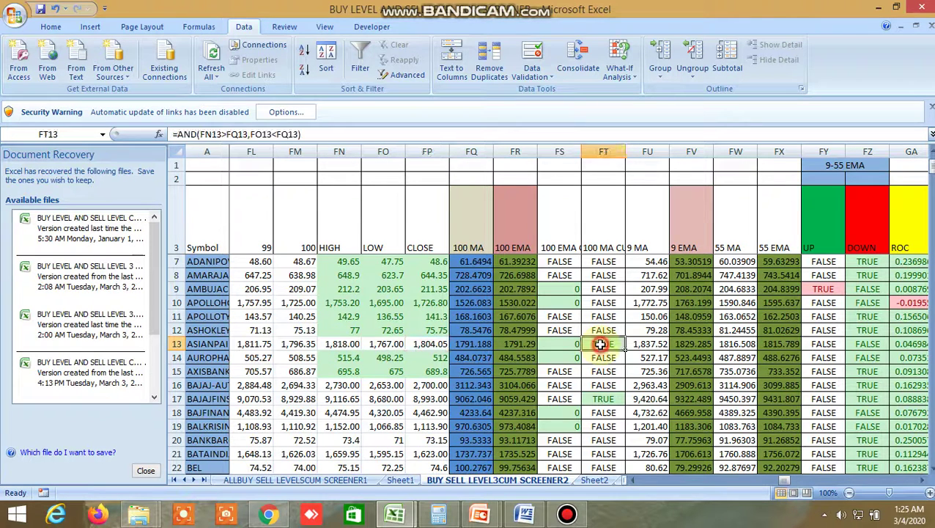
left_click(605, 399)
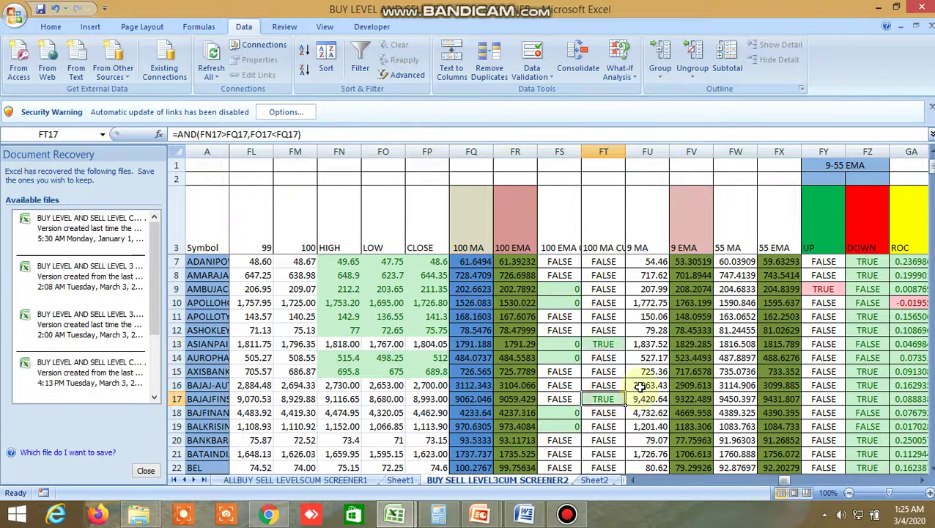
- Switch to the Kite chart page in Chrome and open the ASIANPAINT chart to check it against the 100-period moving average
left_click(268, 514)
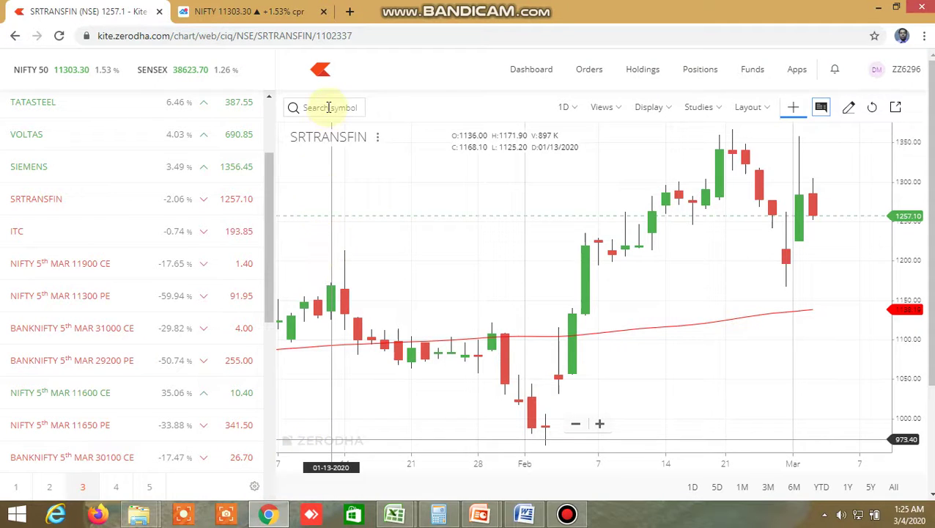
left_click(328, 107)
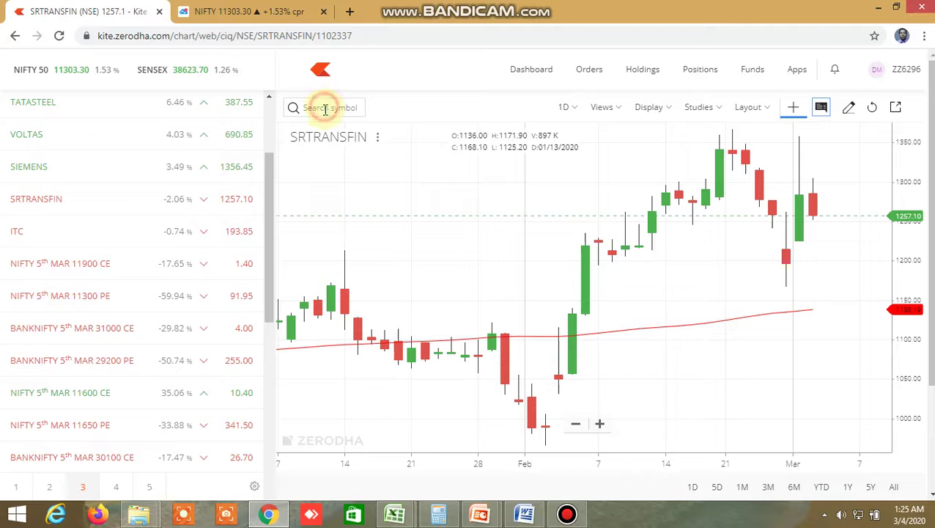
left_click(329, 107)
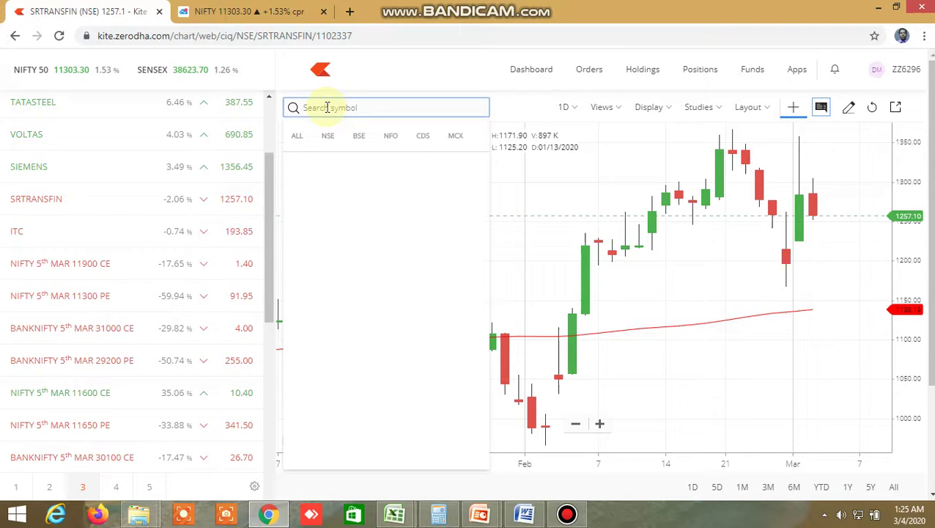
type("adani")
left_click(335, 167)
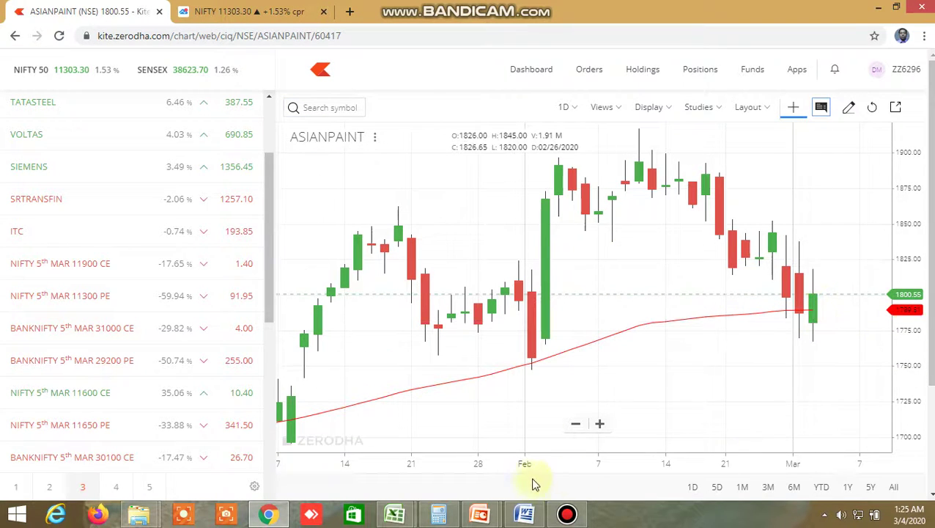
- Return to the Excel workbook and inspect the 100 MA CUT formulas in the CADILAHC, DLF and EQUITAS rows
mouse_move(394, 514)
left_click(299, 456)
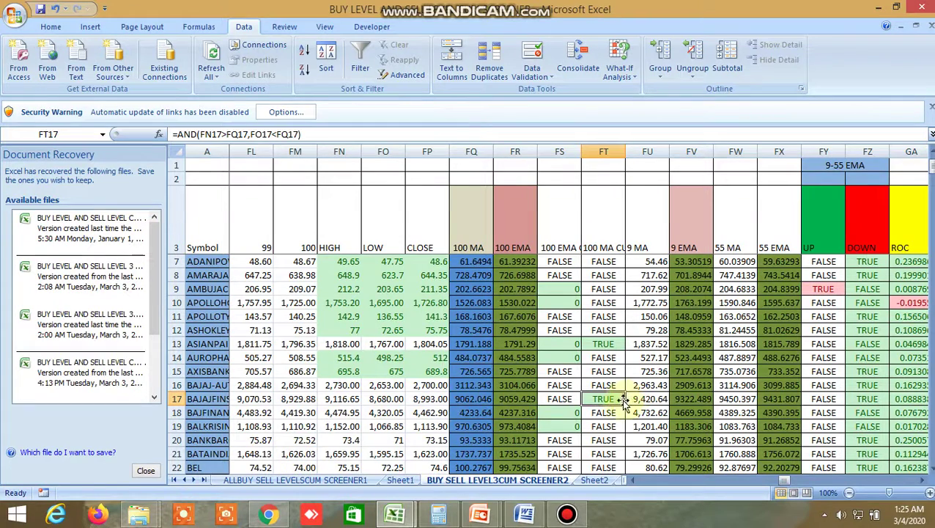
scroll(620, 401, "down", 2)
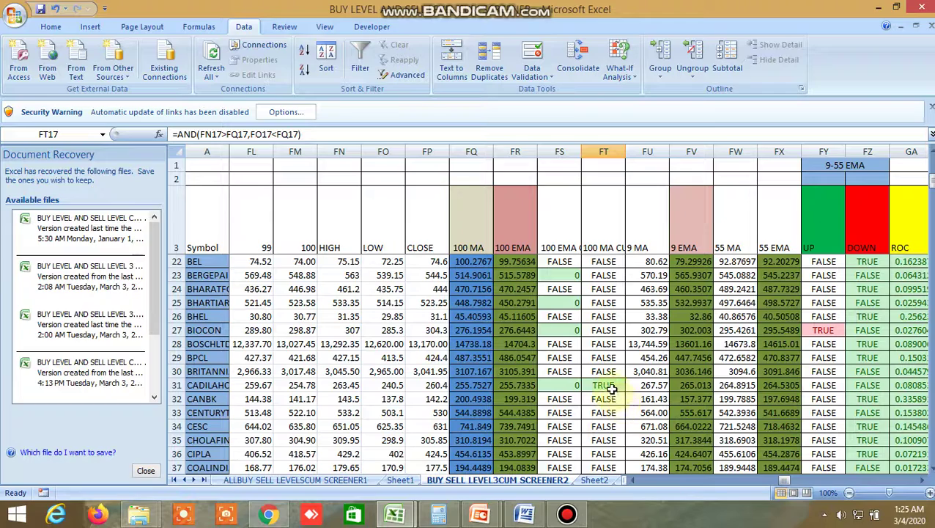
left_click(611, 386)
scroll(618, 396, "down", 3)
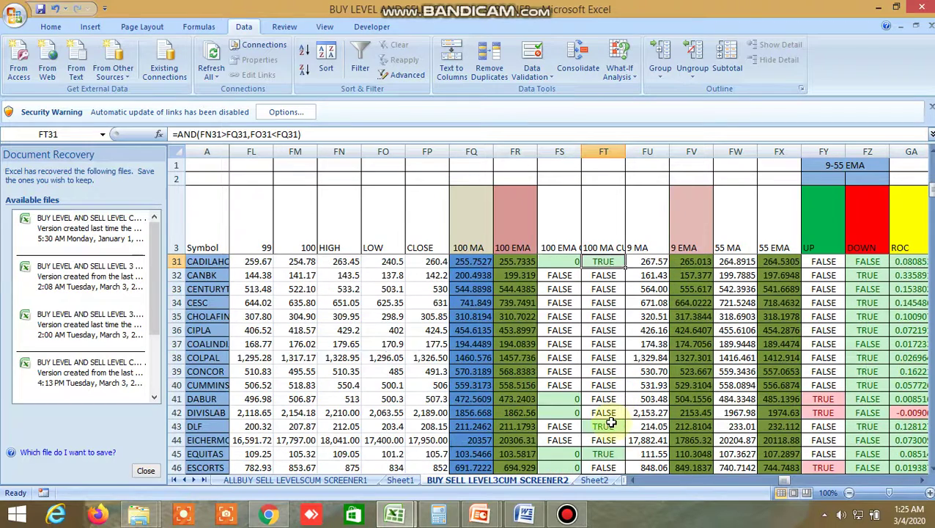
left_click(610, 423)
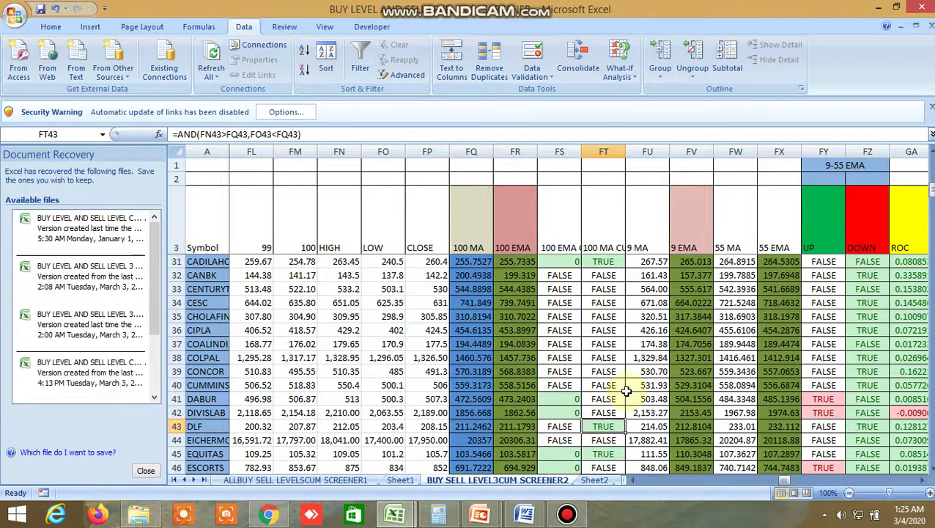
scroll(626, 390, "down", 2)
left_click(605, 373)
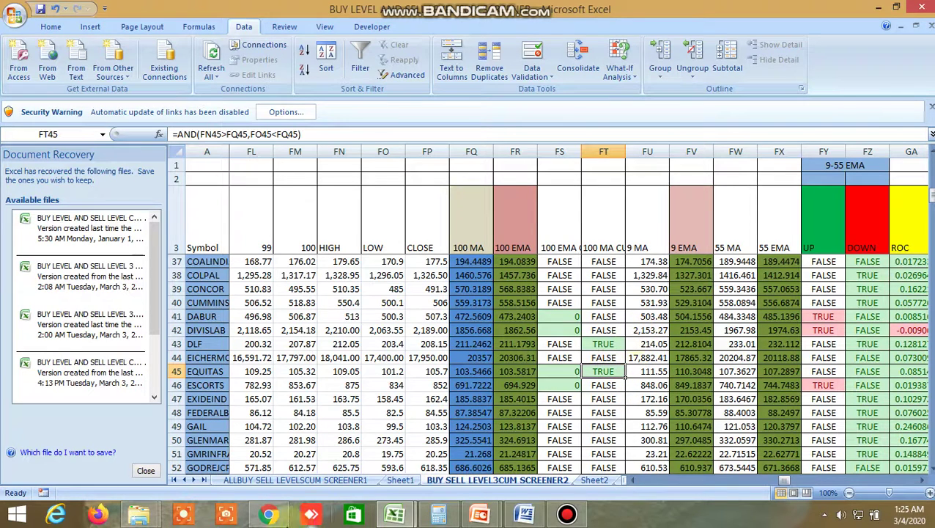
- Switch to the Kite chart page in Chrome and open the NSE chart of BAJAJFINSV
left_click(268, 513)
left_click(326, 107)
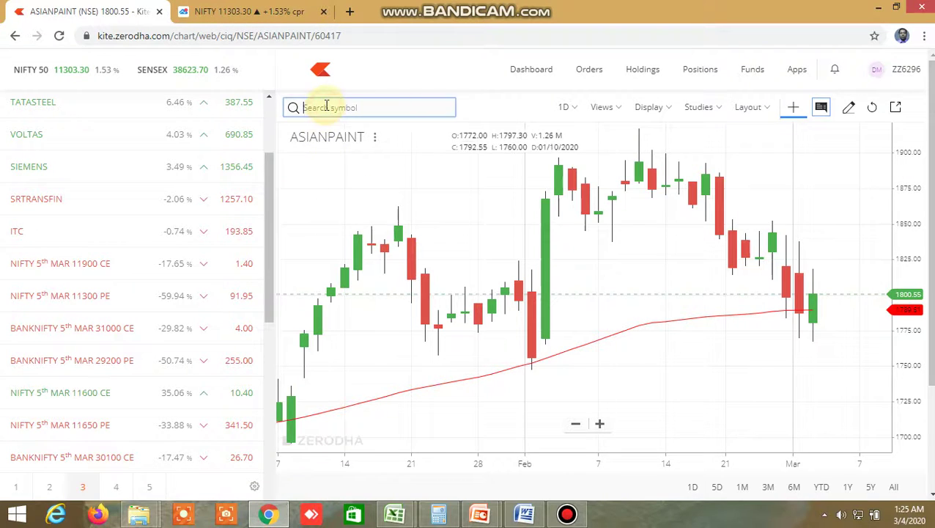
type("BAJA")
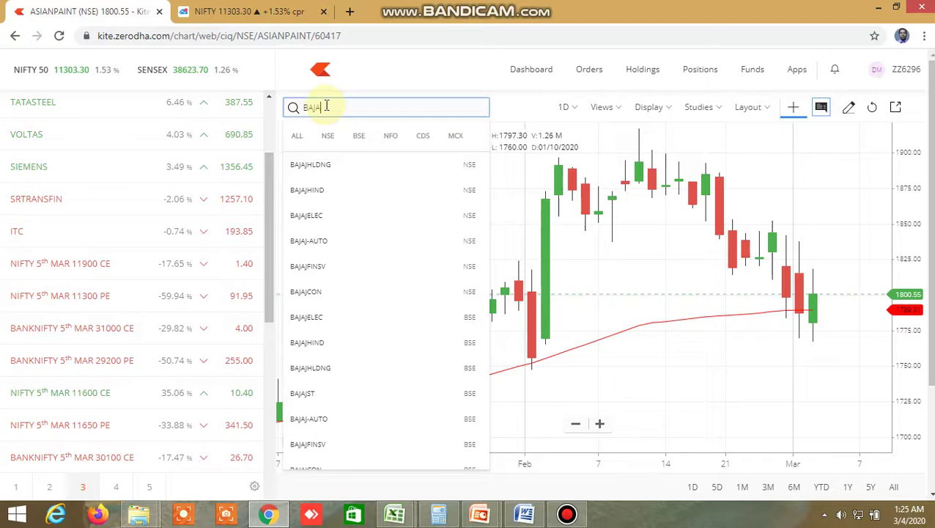
type("JFINSV")
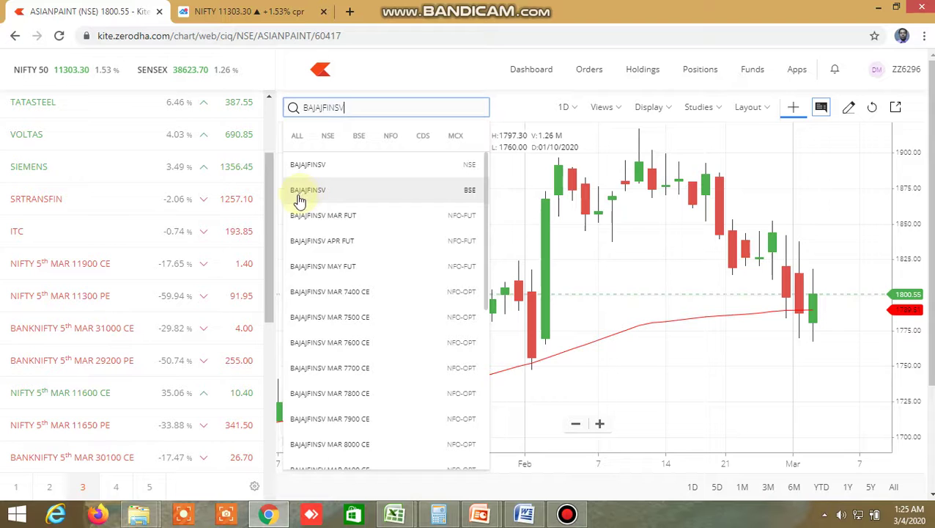
left_click(308, 164)
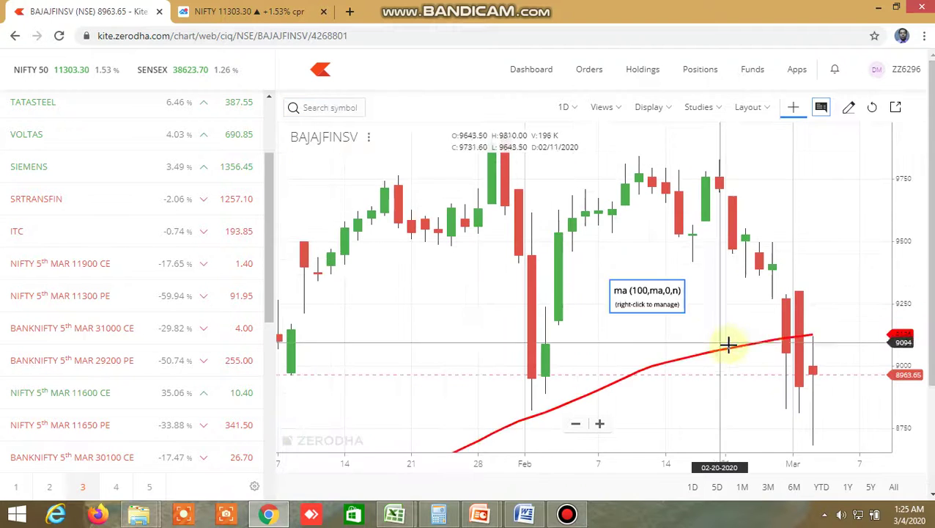
- Return to the Excel workbook and view Sheet2 before reopening the first rows of BUY SELL LEVEL3CUM SCREENER2
mouse_move(409, 509)
left_click(344, 453)
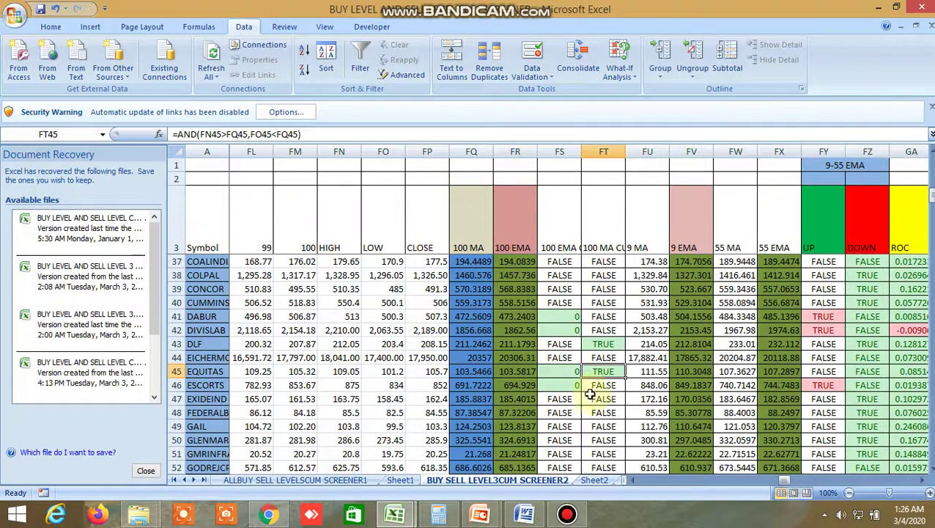
left_click(599, 480)
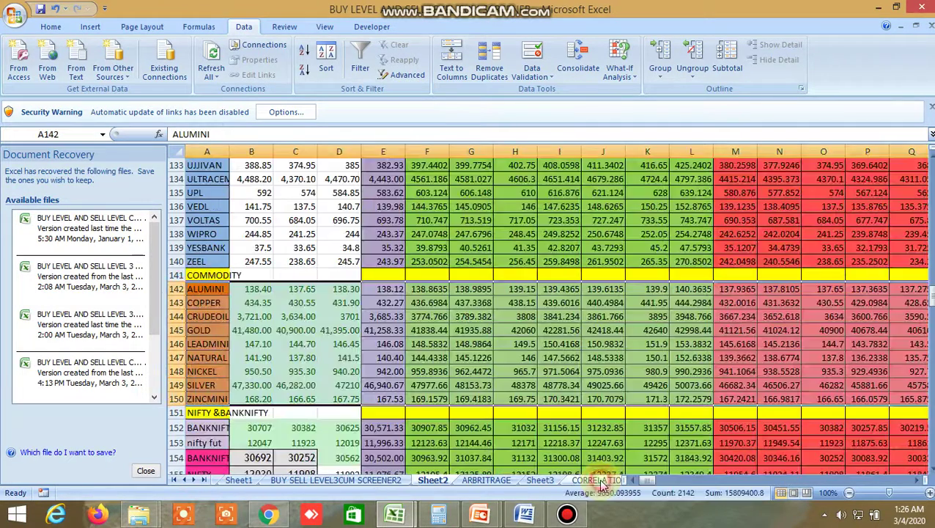
left_click(373, 480)
scroll(642, 418, "up", 11)
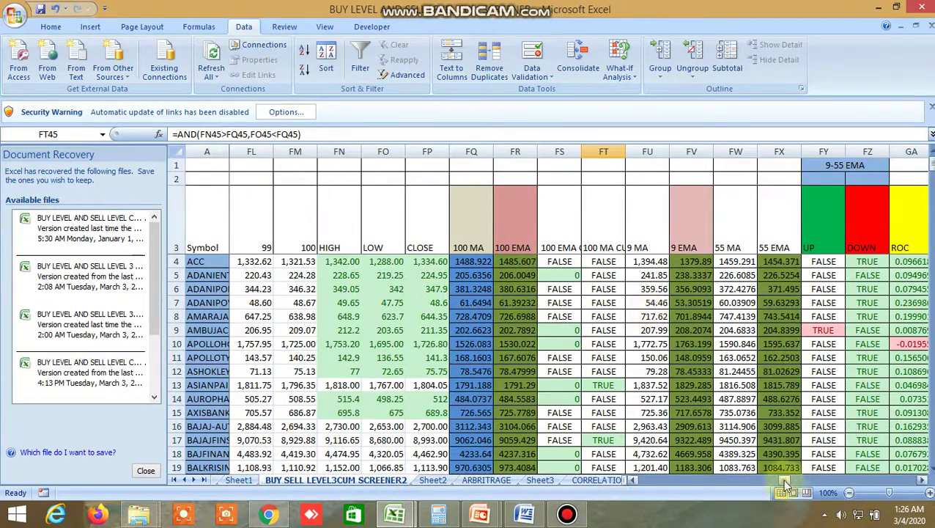
- Examine the SHORT TERM EMA'S and LONG TERM EMA'S column groups for the stock rows
left_click_drag(785, 477, 825, 475)
left_click(586, 179)
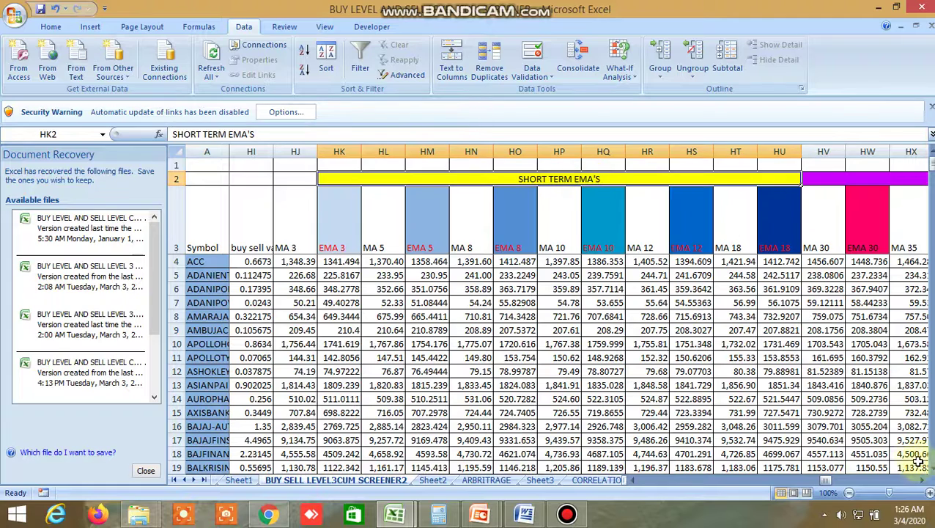
left_click_drag(922, 483, 921, 483)
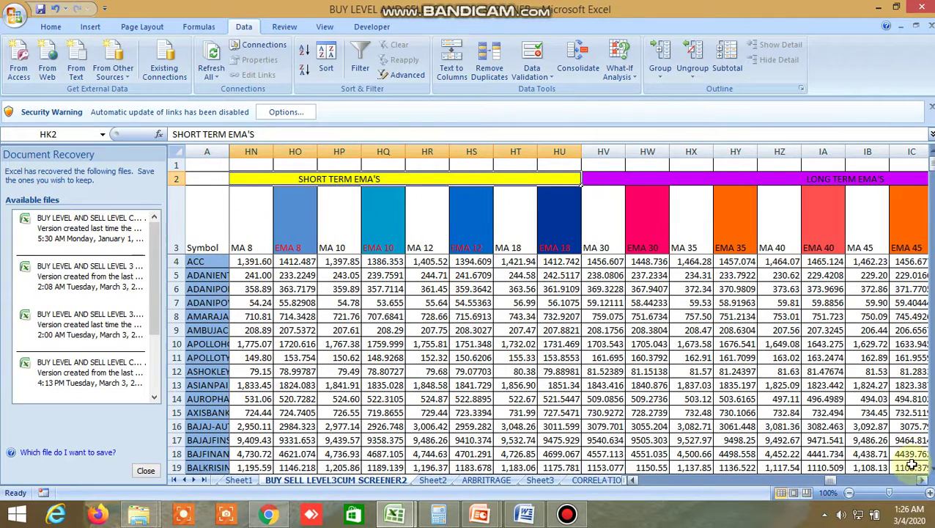
left_click(772, 179)
- Examine the AVERAGE LONG TERM EMAS, AVERAGE UP TREND and AVERAGE DOWNTREND columns beyond the long-term EMAs
left_click(922, 480)
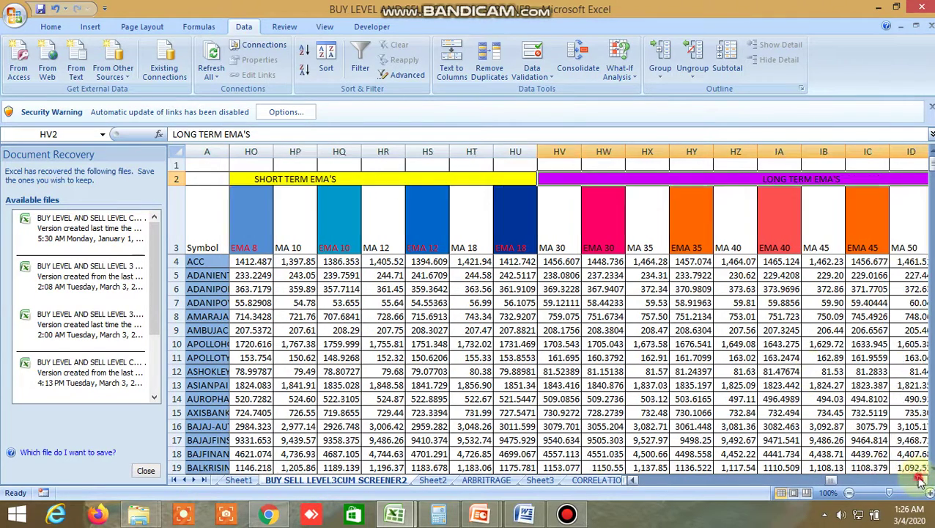
left_click(921, 480)
left_click_drag(922, 480, 921, 480)
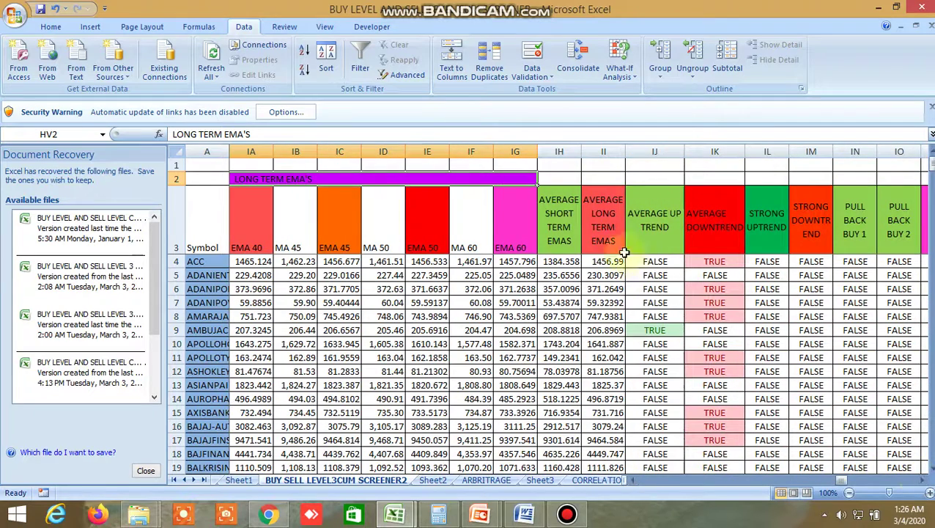
left_click(603, 221)
left_click(645, 223)
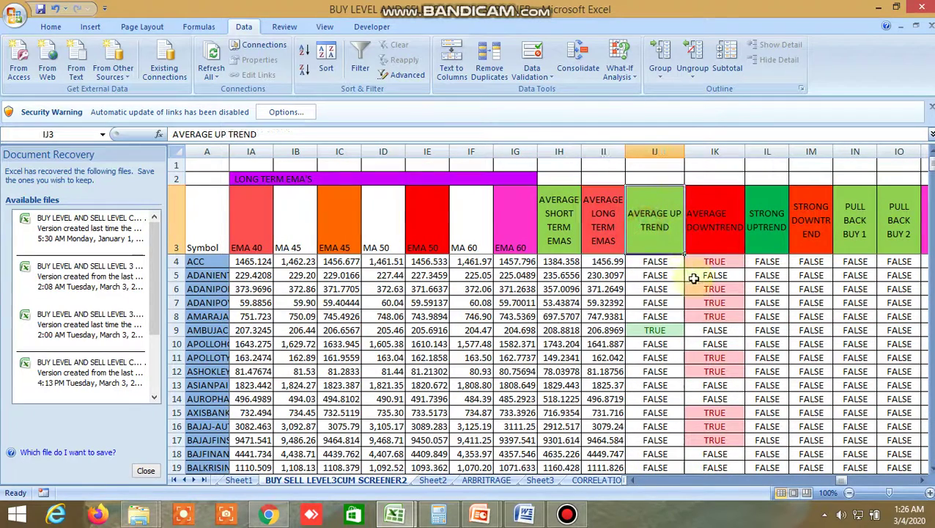
left_click(694, 236)
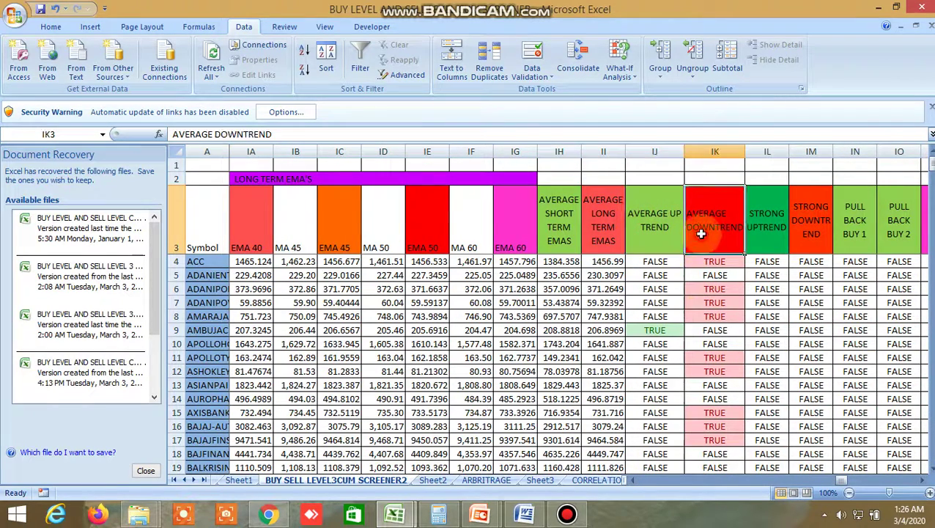
- Examine the AVERAGE UP TREND and AVERAGE DOWNTREND flags and formulas for the stocks from ACC down to DIVISLAB
left_click(665, 332)
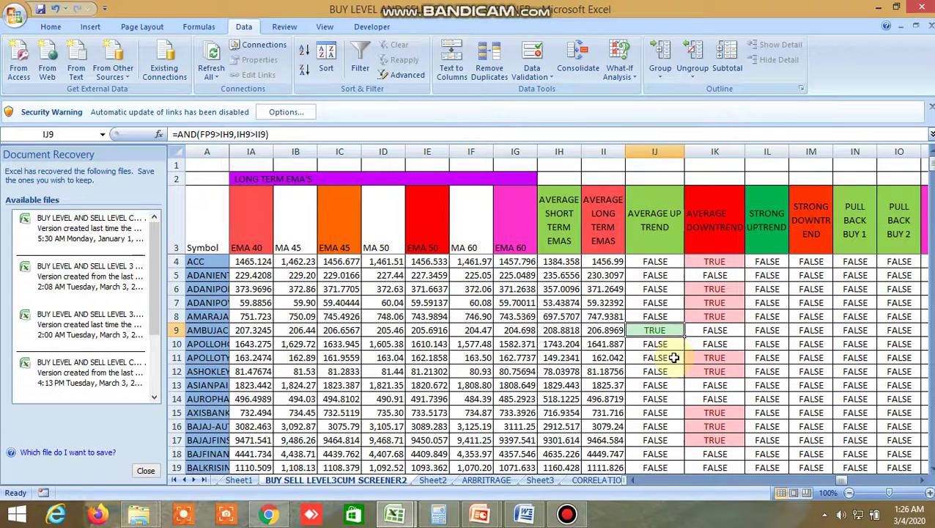
left_click(709, 262)
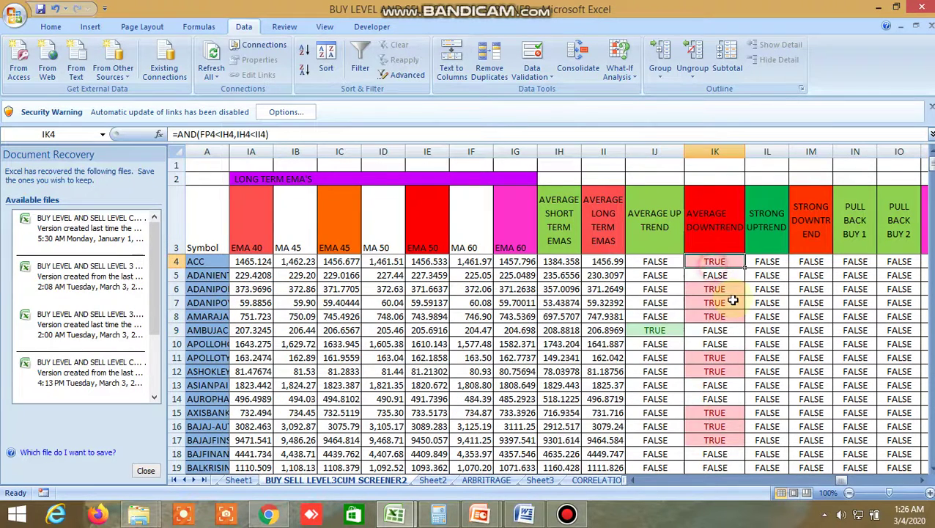
left_click(733, 301)
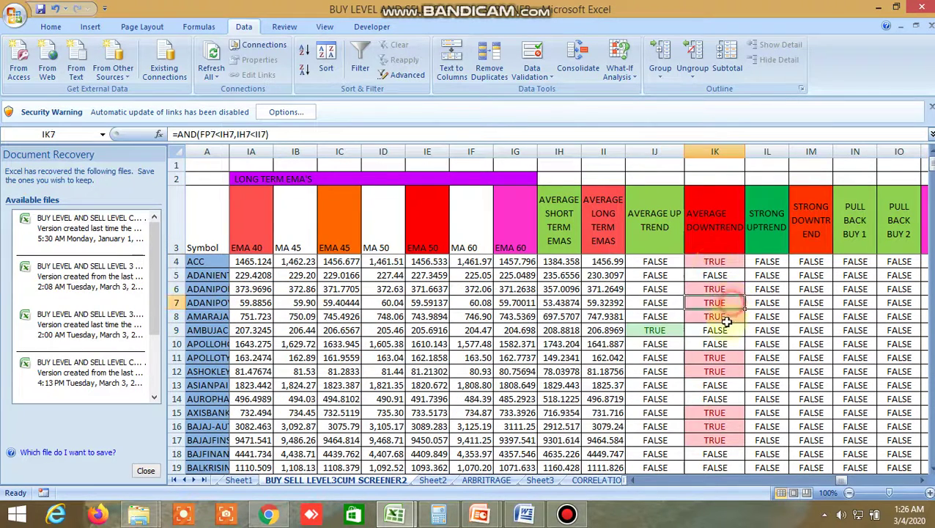
left_click(653, 329)
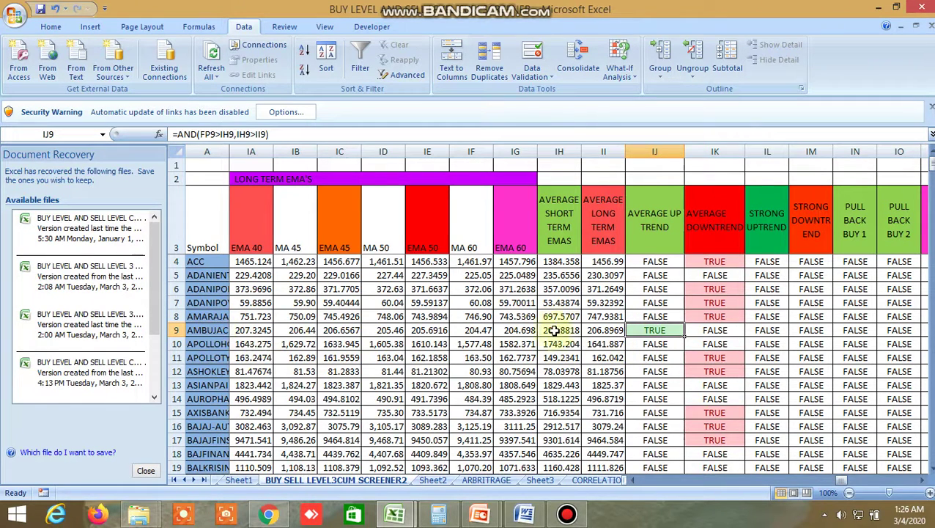
scroll(693, 358, "down", 1)
left_click(716, 318)
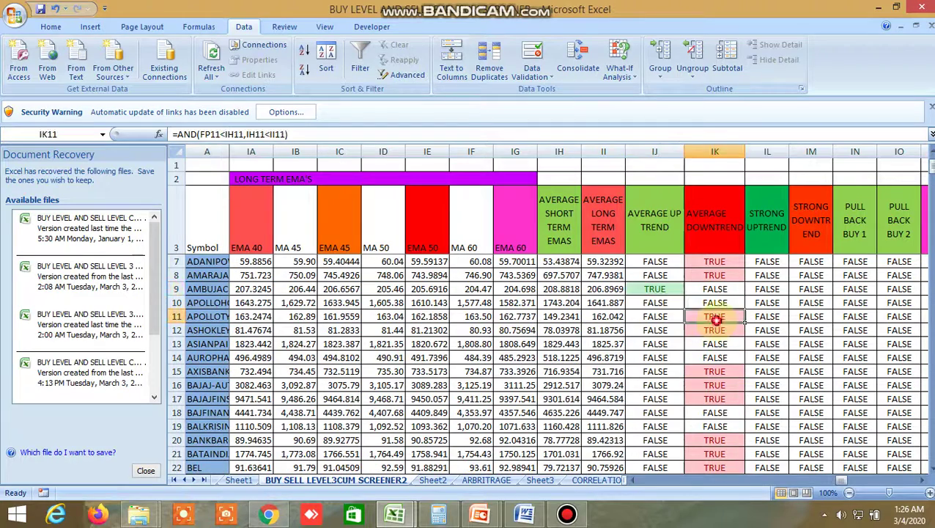
scroll(681, 357, "down", 4)
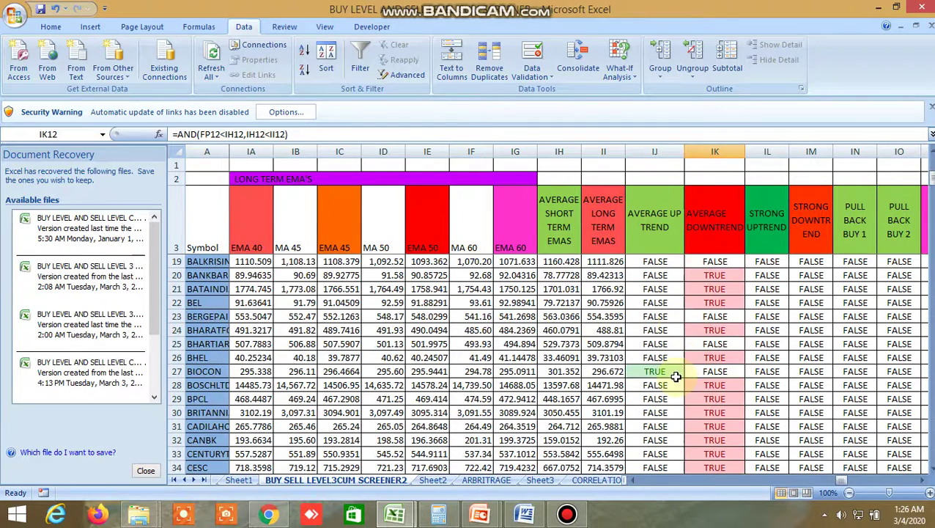
left_click(669, 372)
scroll(674, 384, "down", 4)
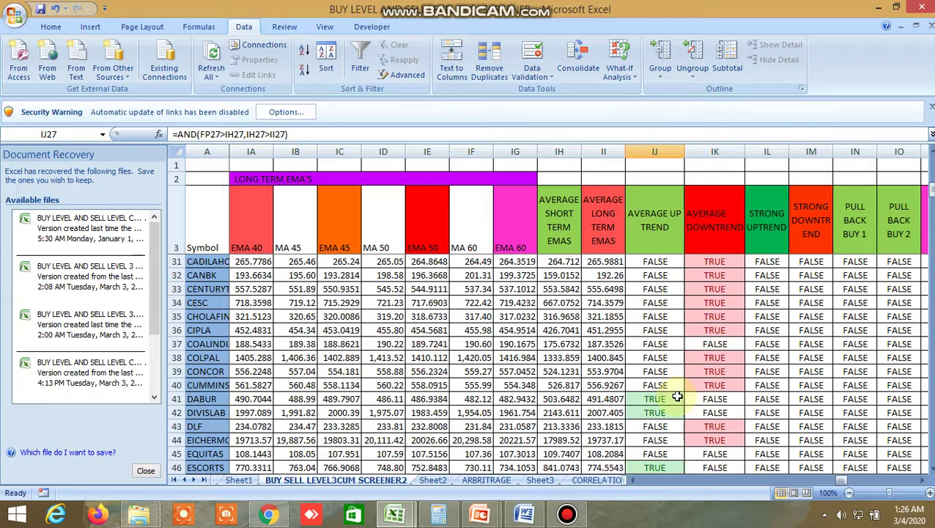
left_click(671, 398)
left_click(668, 414)
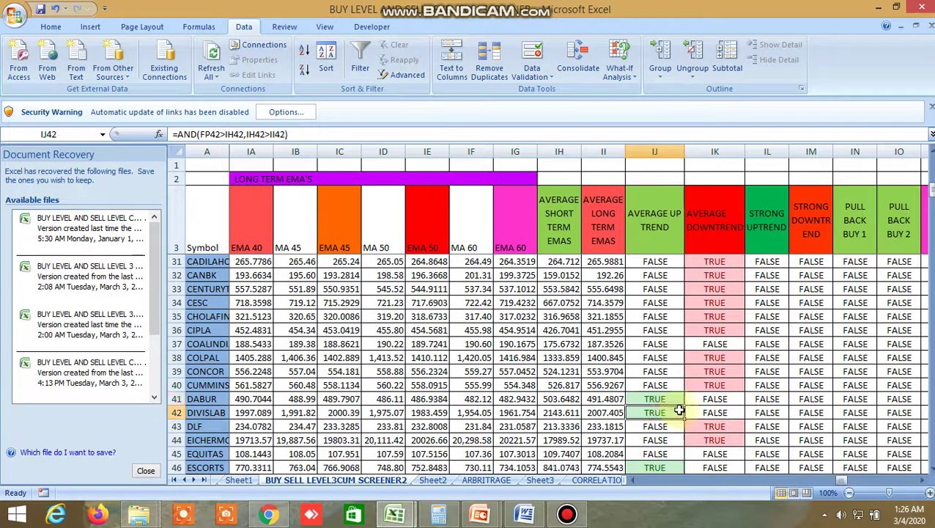
- View the ARBRITRAGE sheet briefly, then open the first stock rows of the INSIDE THE BAR WITH NR7 sheet
left_click(484, 480)
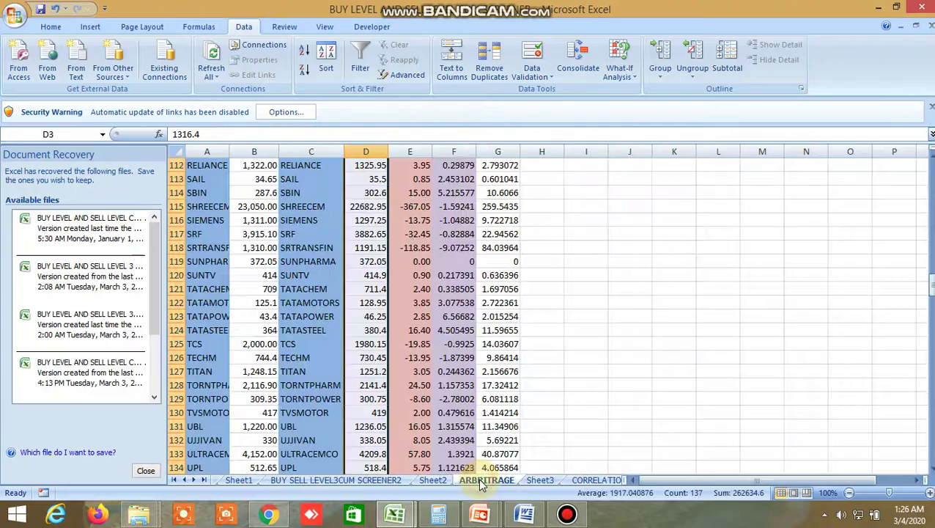
left_click(580, 480)
left_click(575, 480)
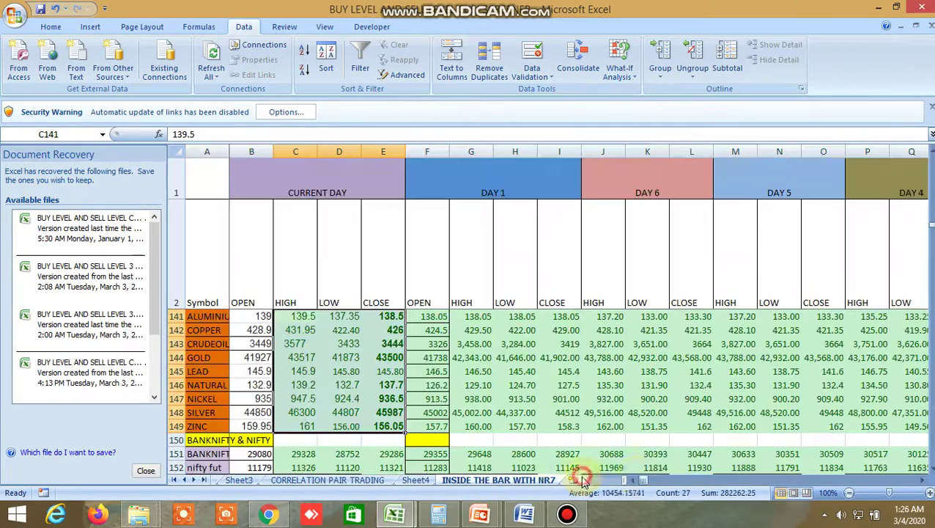
scroll(678, 419, "up", 20)
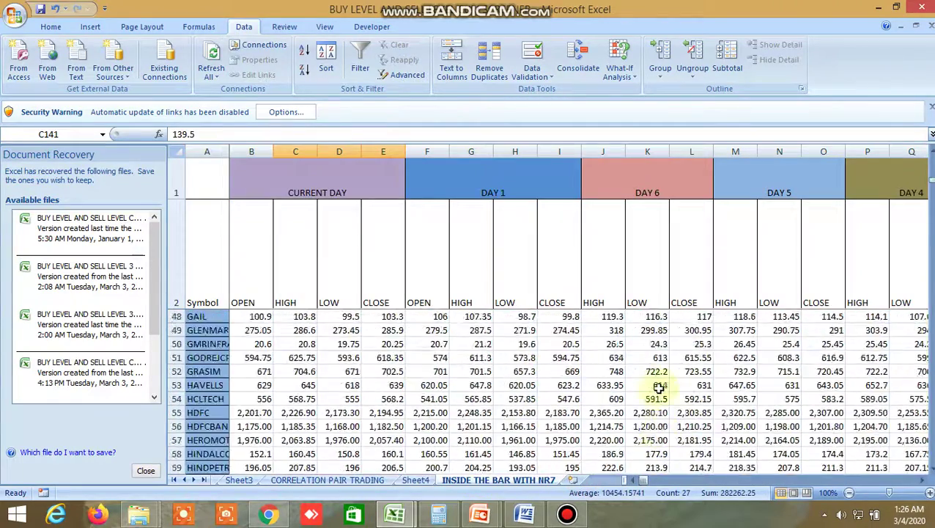
scroll(657, 386, "up", 2)
right_click(657, 383)
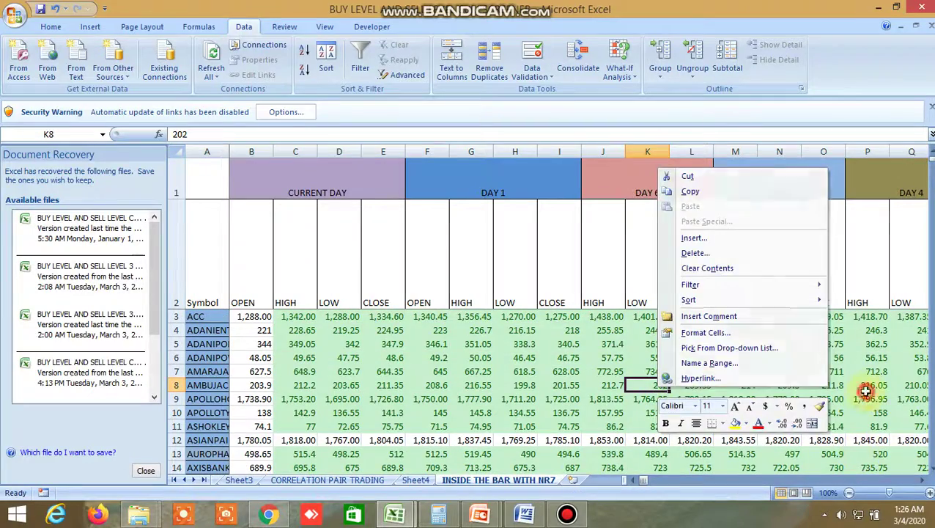
key("Escape")
- Examine the DAY 6 to DAY 2 price columns and inspect ACC's 1 DAY flag under INSIDE THE BAR
left_click(923, 481)
left_click(923, 480)
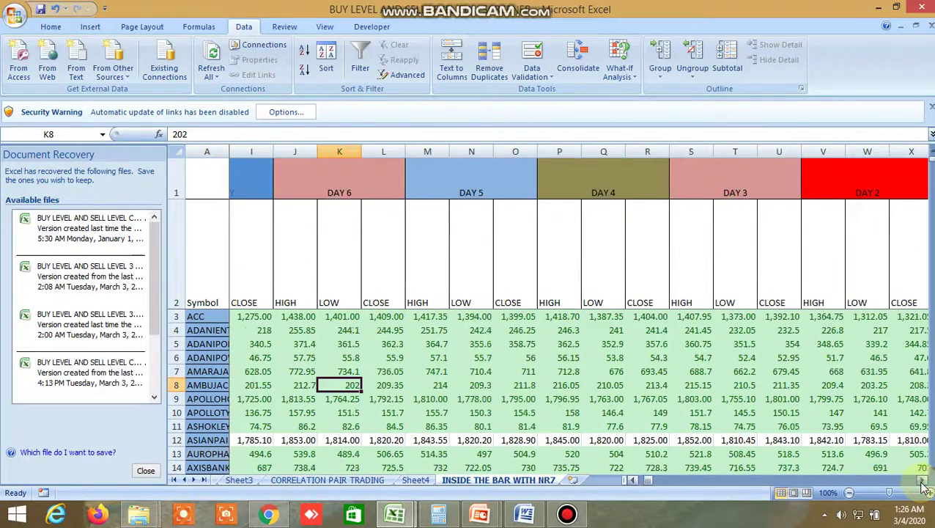
left_click(923, 481)
left_click(923, 481)
left_click(923, 481)
left_click(923, 481)
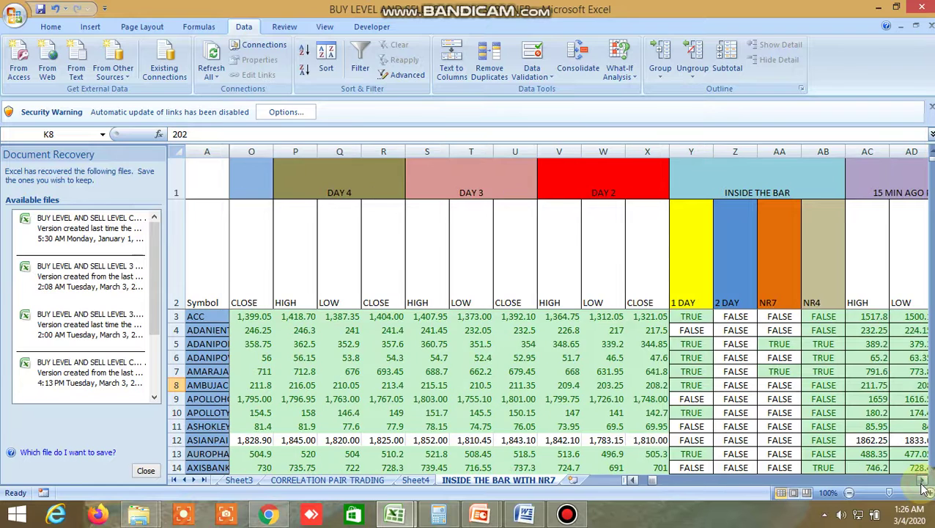
left_click(923, 481)
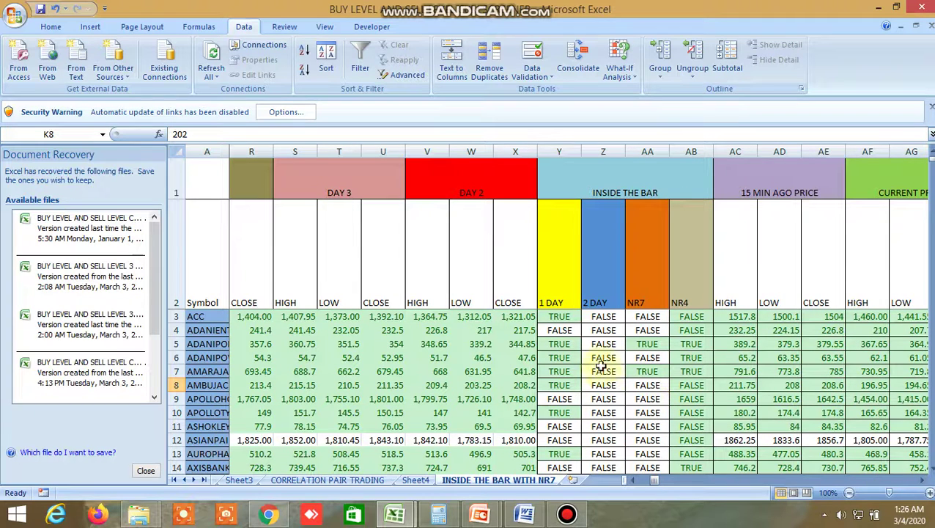
left_click(559, 317)
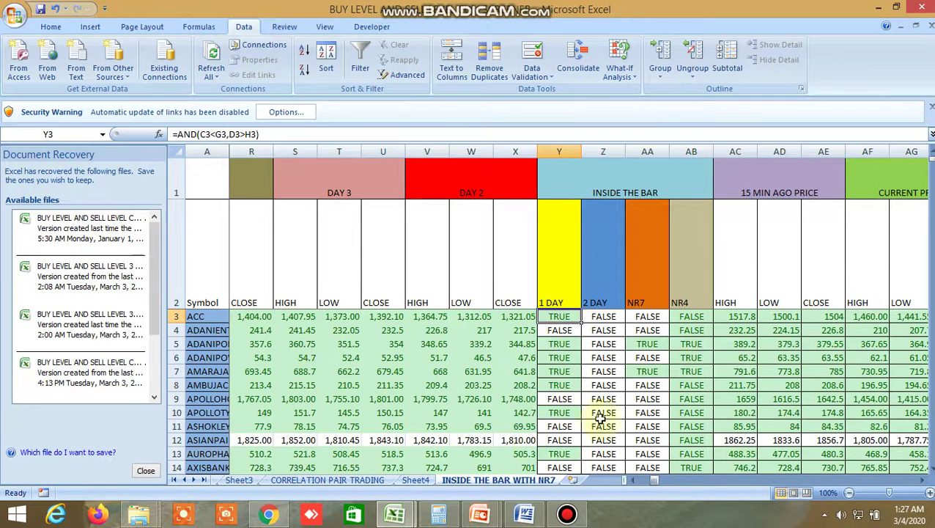
- Switch to the Kite chart page in Chrome and open the NSE chart of ACC
left_click(268, 514)
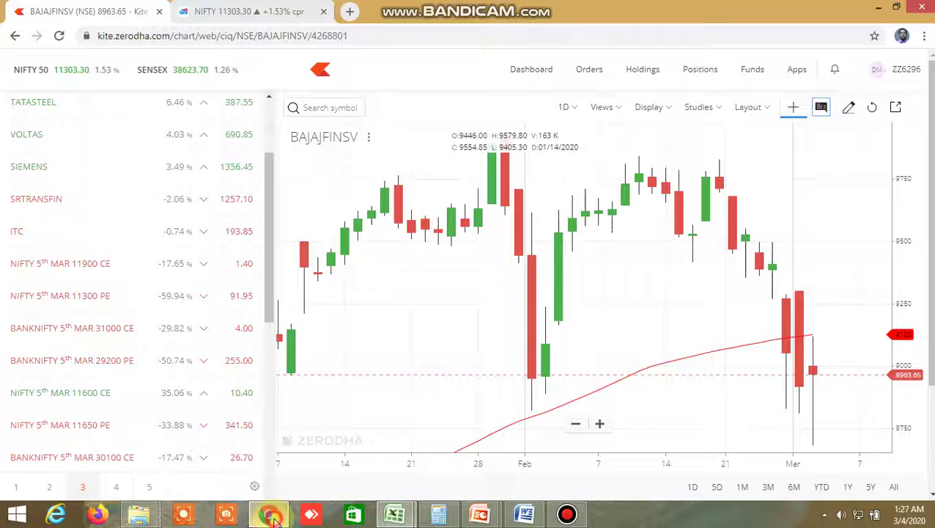
left_click(329, 112)
type("ACC")
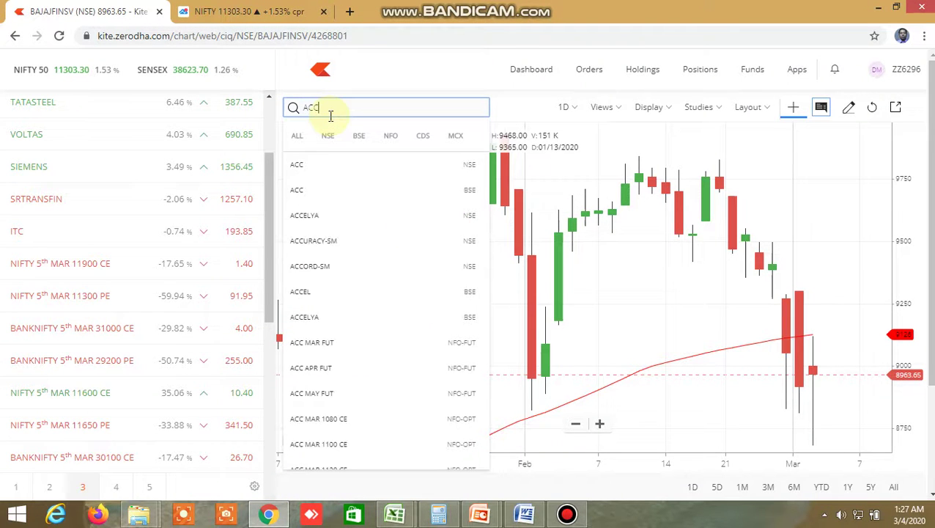
left_click(320, 165)
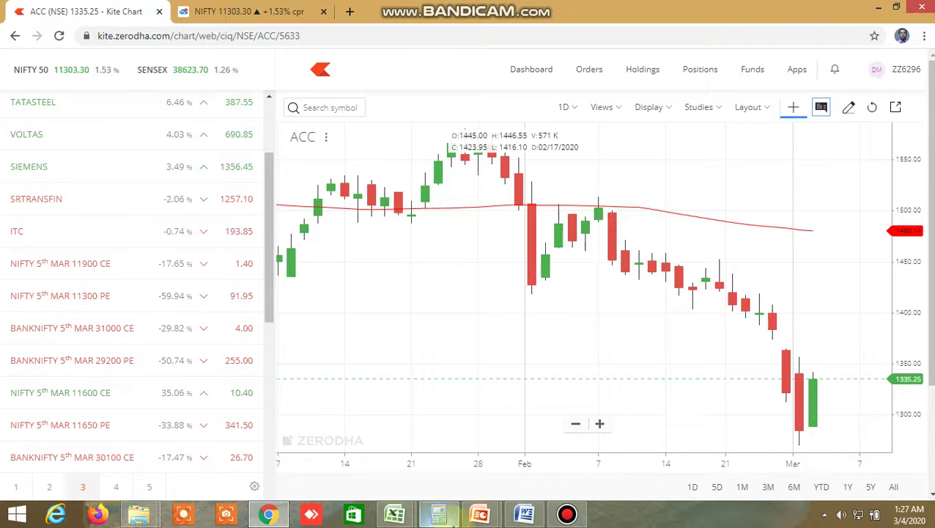
- Return to the Excel workbook and inspect the 1 DAY, NR7 and NR4 formulas for several stocks down to row 13
mouse_move(395, 513)
left_click(322, 446)
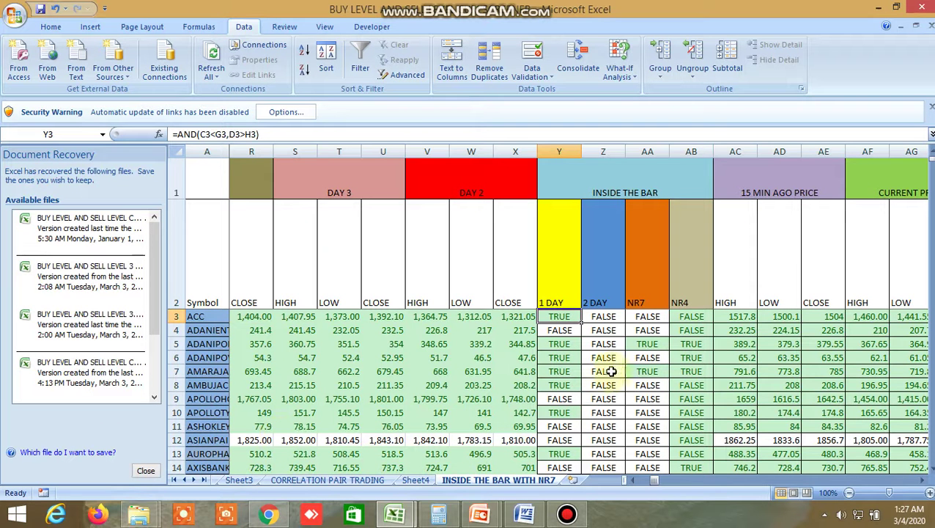
left_click(568, 344)
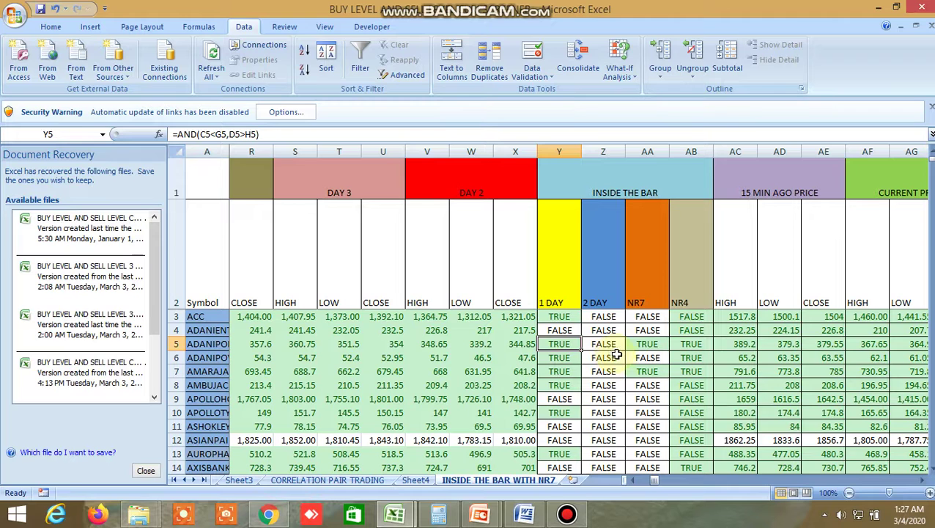
left_click(565, 359)
left_click(563, 372)
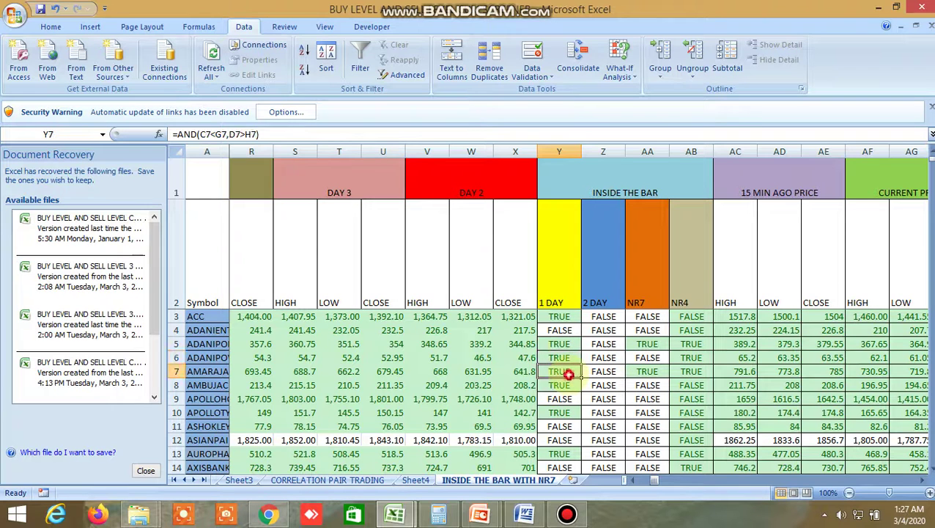
left_click(647, 371)
scroll(685, 374, "down", 2)
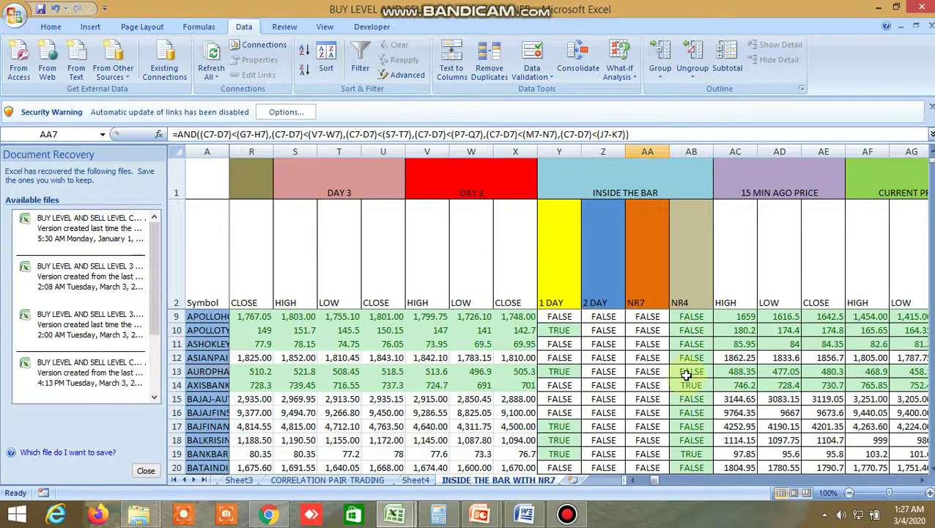
left_click(567, 372)
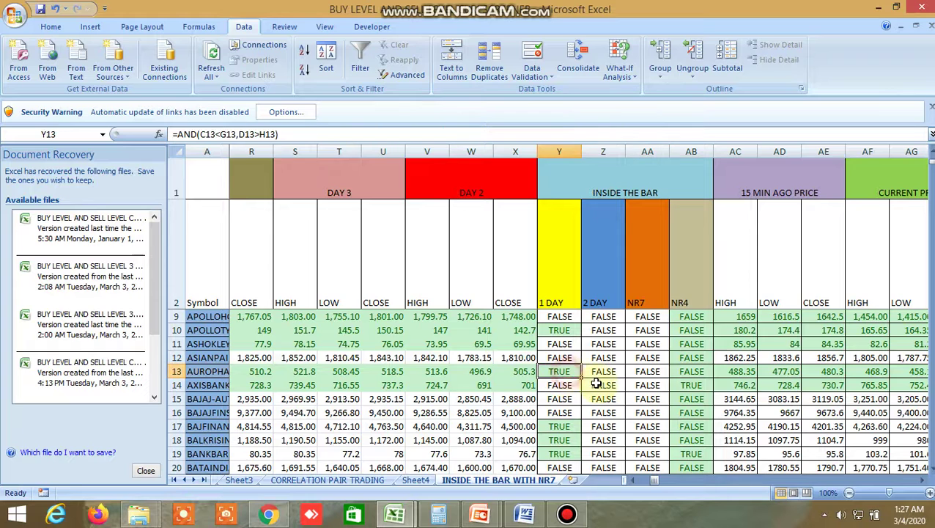
left_click(689, 371)
- Examine the candlestick pattern columns past INSIDE BAR 15 MIN and inspect AXISBANK's LOWER HIGH LOWER LOW 3 DAYS formula
left_click(922, 481)
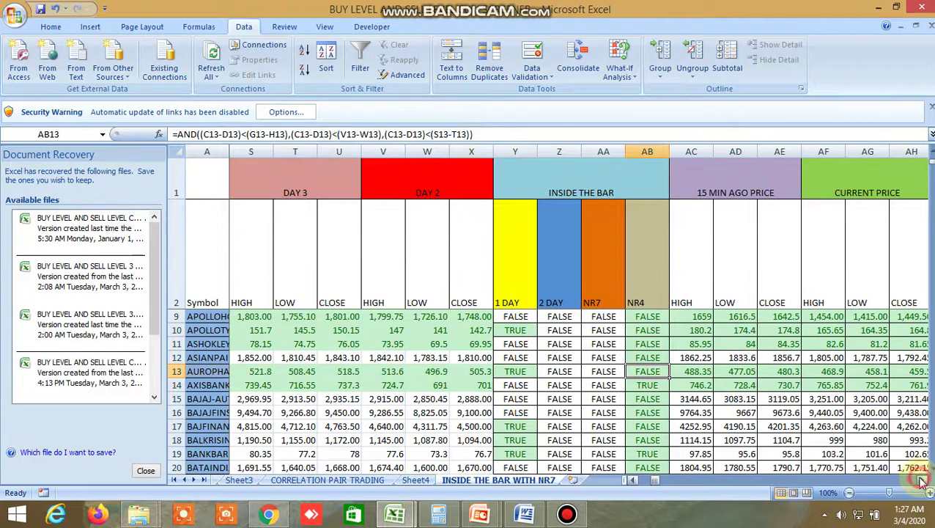
left_click(922, 482)
left_click(922, 481)
left_click(922, 482)
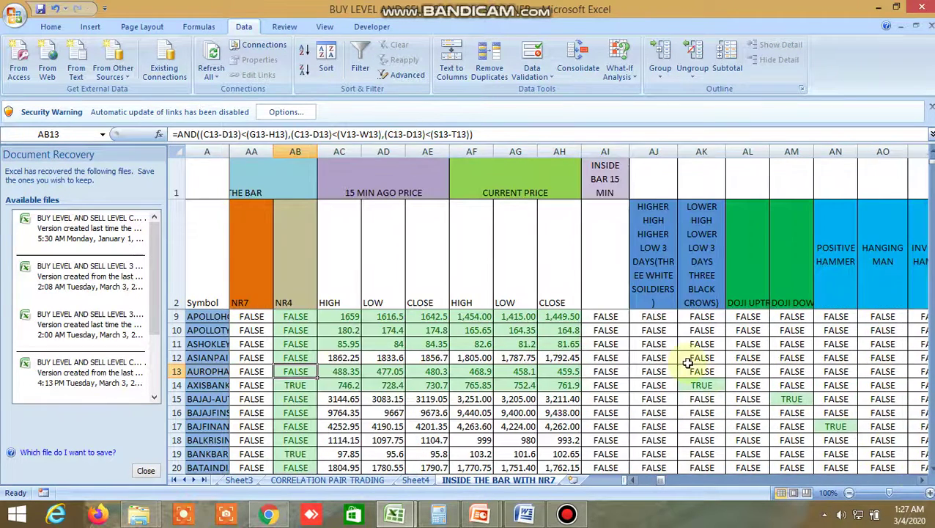
scroll(687, 363, "up", 2)
scroll(686, 362, "down", 4)
scroll(686, 362, "up", 2)
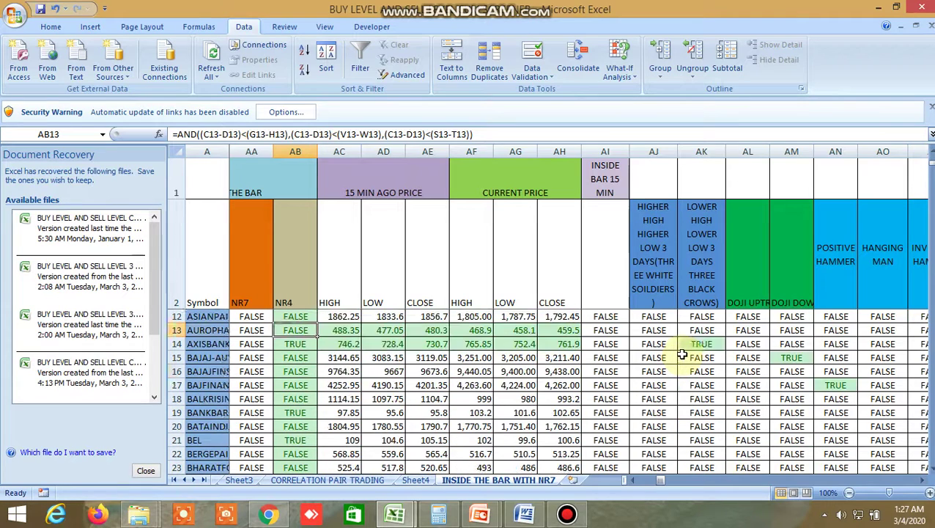
left_click(705, 384)
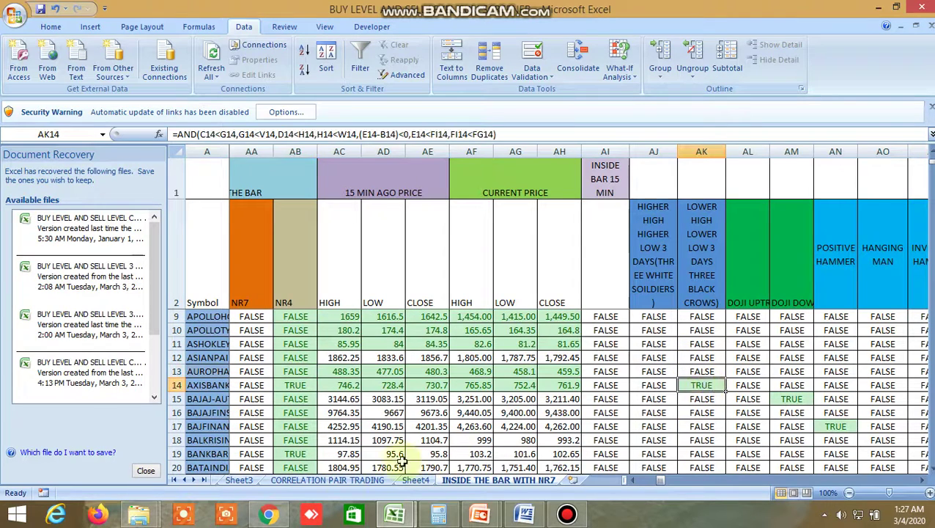
- Switch to the Kite chart page in Chrome and open the NSE chart of AXISBANK
left_click(269, 512)
left_click(313, 107)
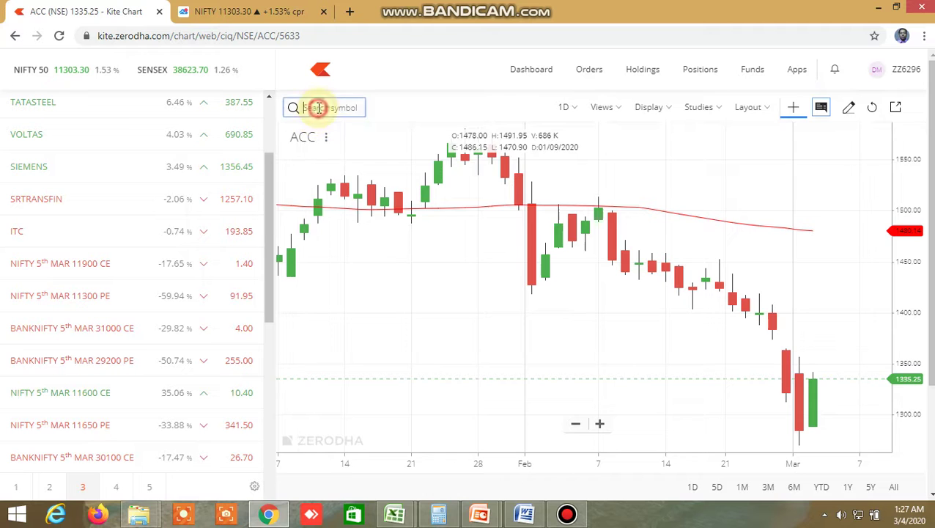
type("AXIS")
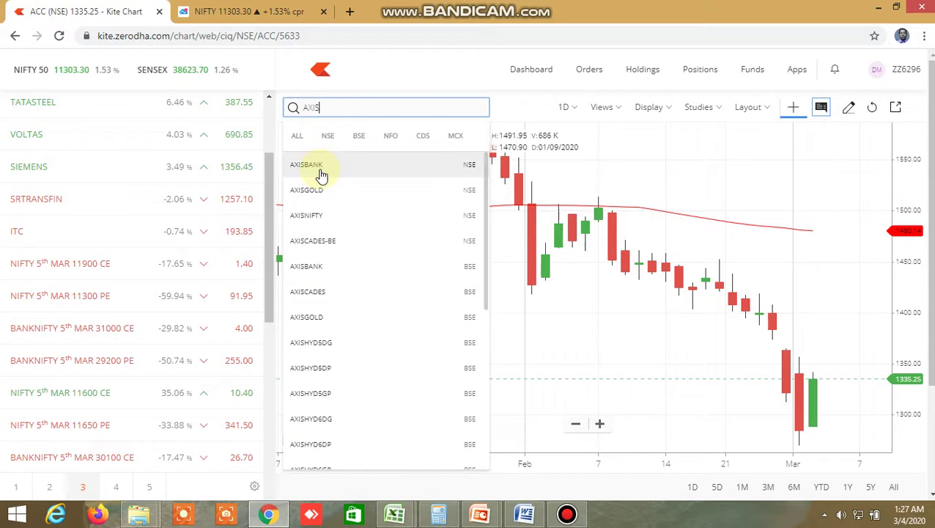
left_click(317, 165)
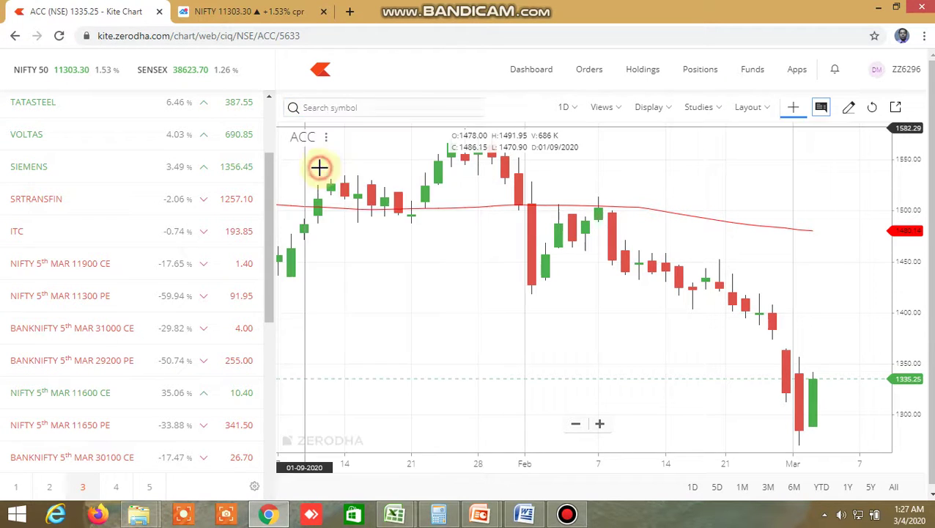
- Return to the Excel workbook and inspect the downtrend doji formula in row 15
mouse_move(377, 494)
left_click(340, 460)
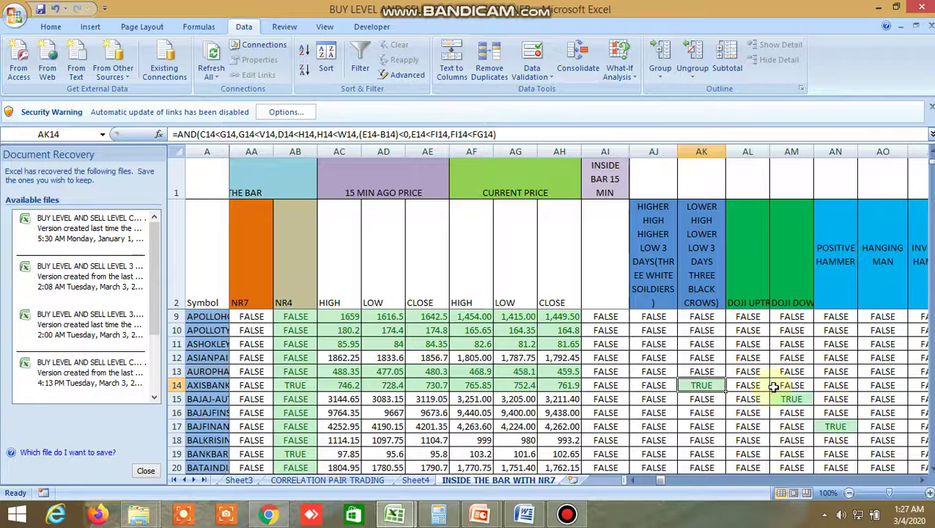
left_click(800, 396)
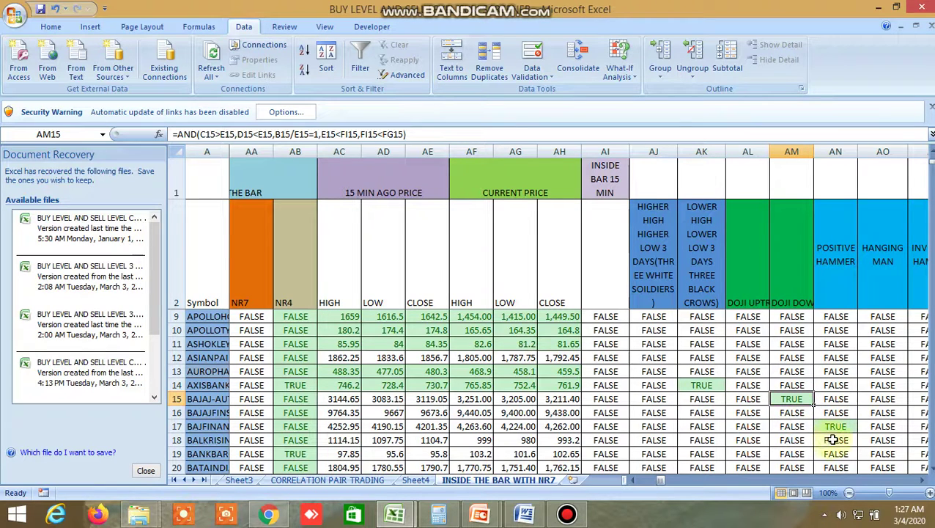
- Switch to the Kite chart page in Chrome and open the NSE chart of BAJAJ-AUTO
left_click(268, 515)
left_click(325, 108)
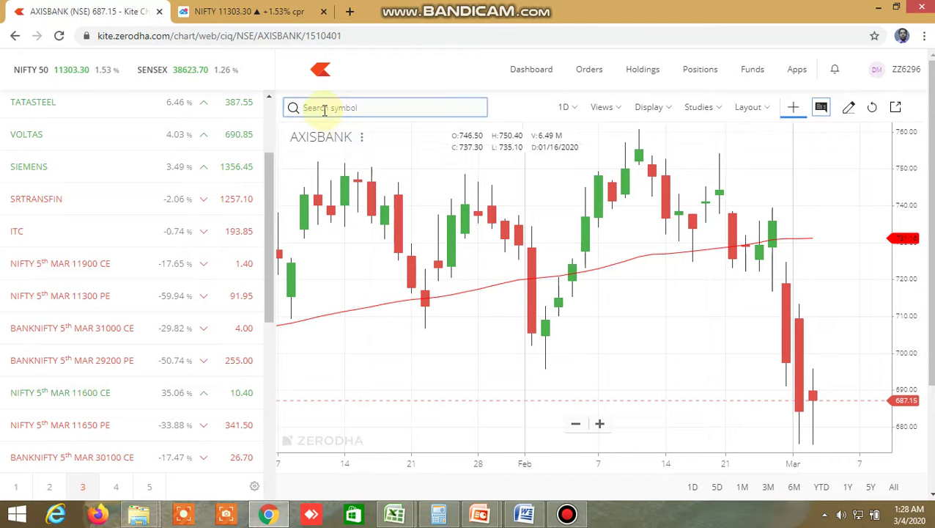
type("BAJA")
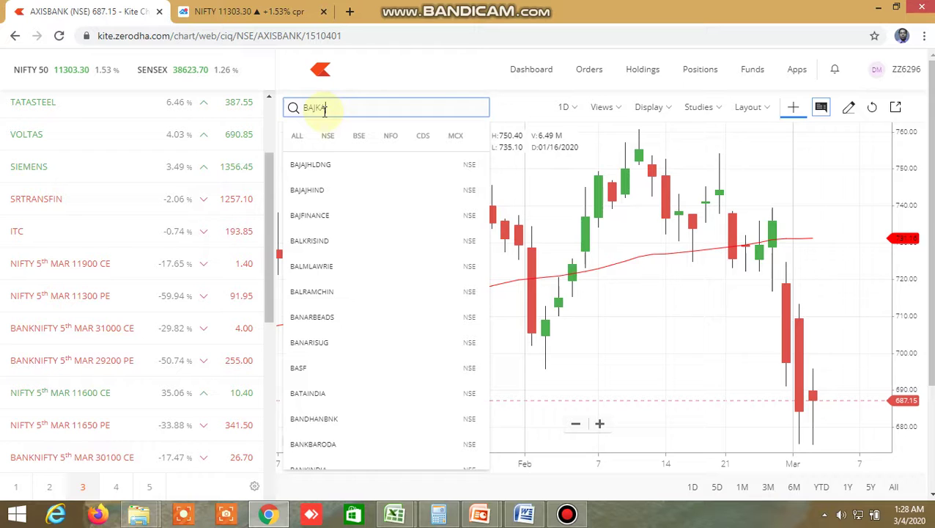
type("J")
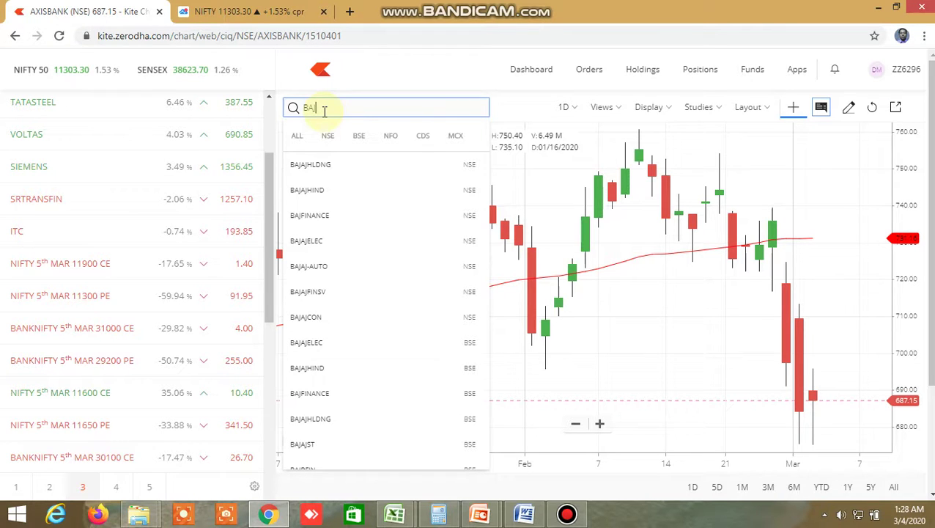
type("A")
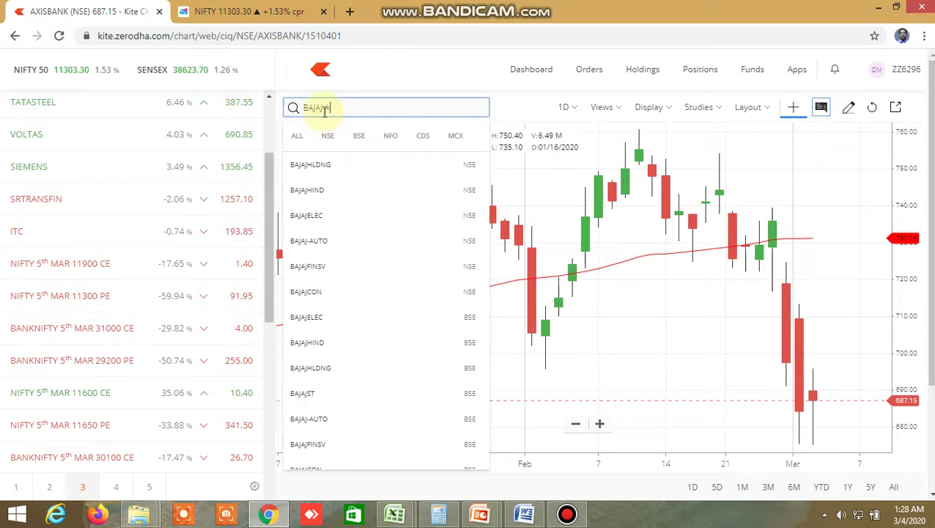
type("J-AUT")
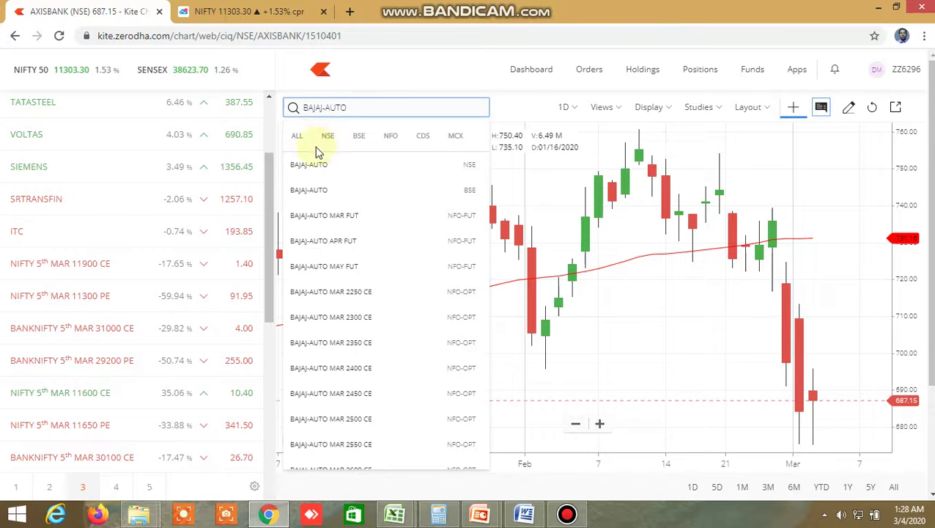
type("O")
left_click(308, 163)
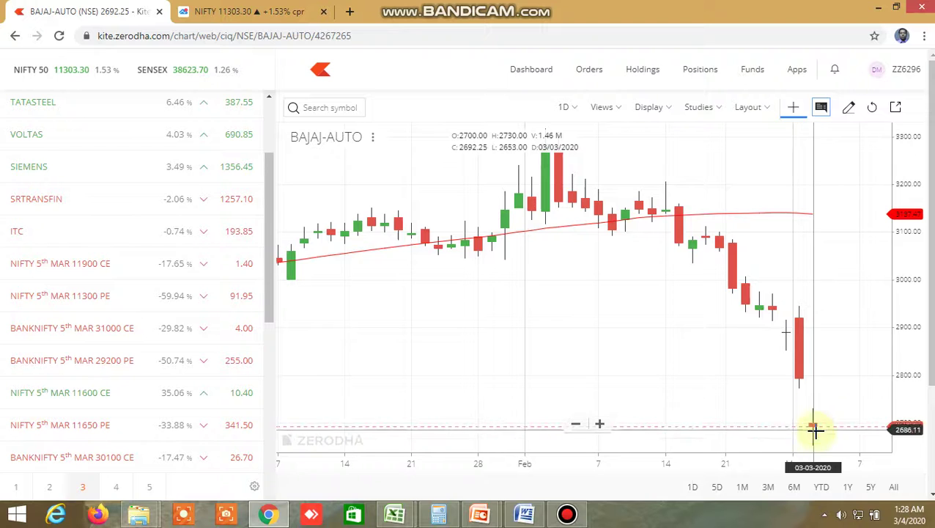
- Return to the Excel workbook and inspect the POSITIVE HAMMER formula in row 17
mouse_move(394, 512)
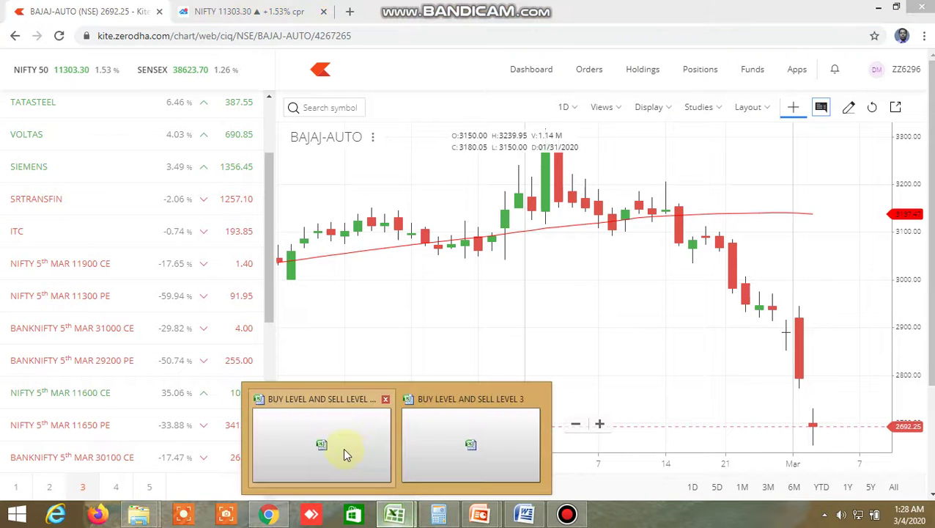
left_click(343, 447)
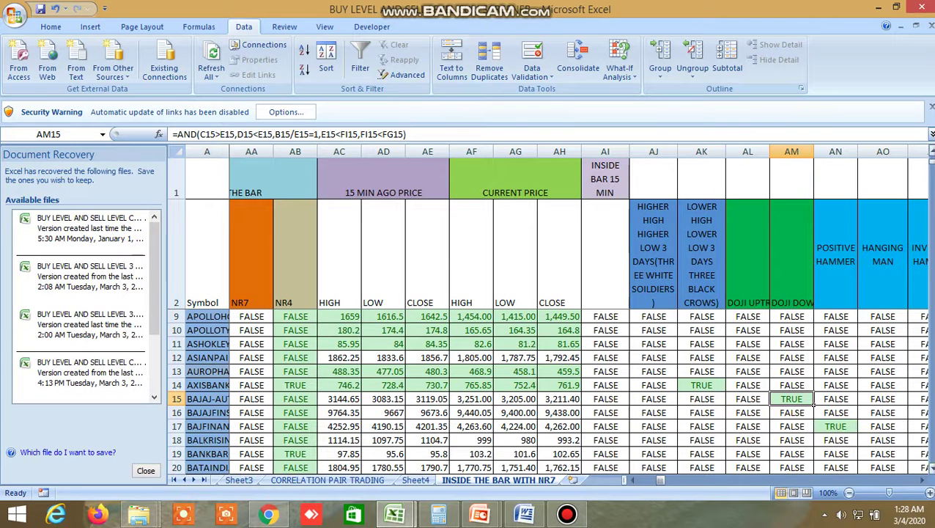
left_click(922, 480)
left_click(922, 480)
left_click(922, 480)
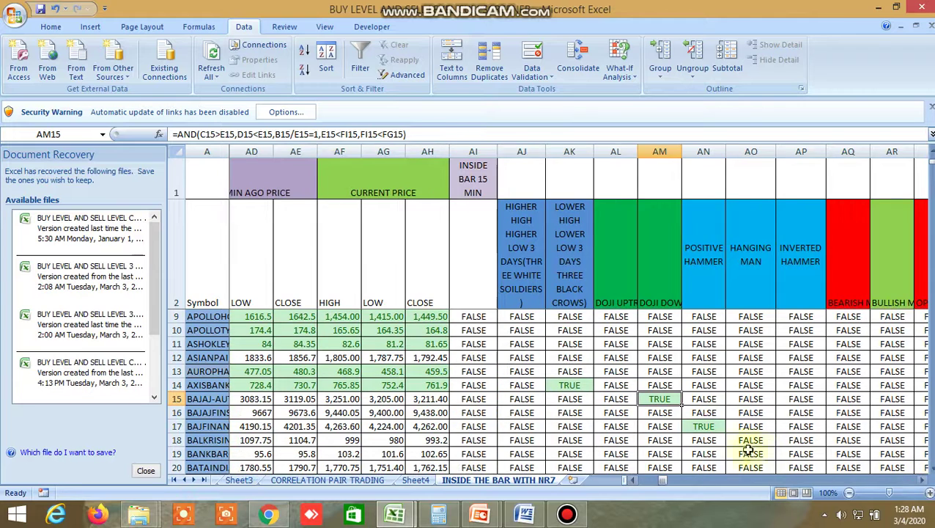
left_click(715, 427)
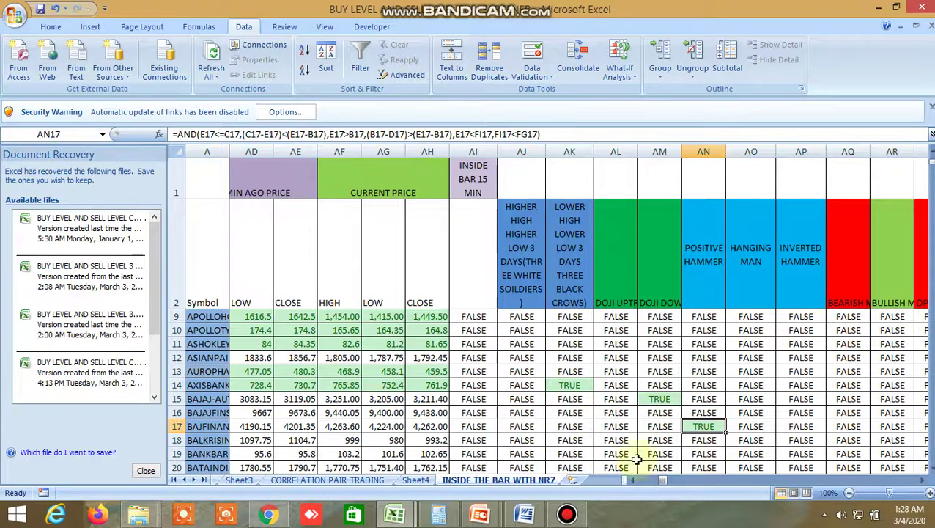
- Switch to the Kite chart page in Chrome and search the symbols for BAJAJFINA
left_click(268, 513)
left_click(313, 109)
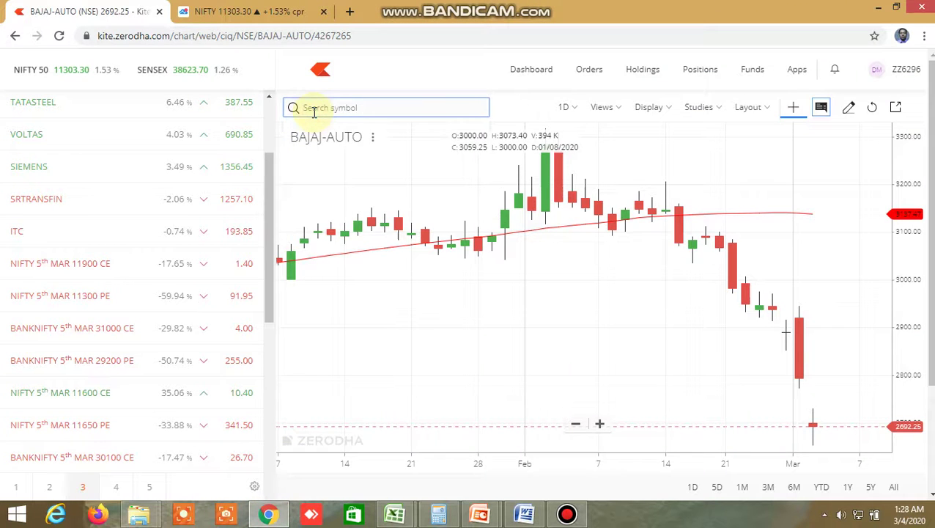
type("BAJ")
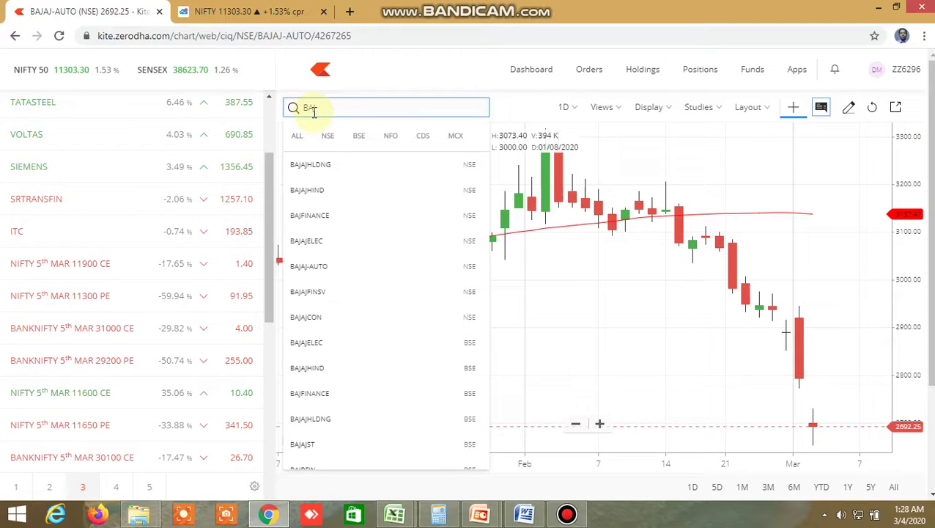
type("AJ")
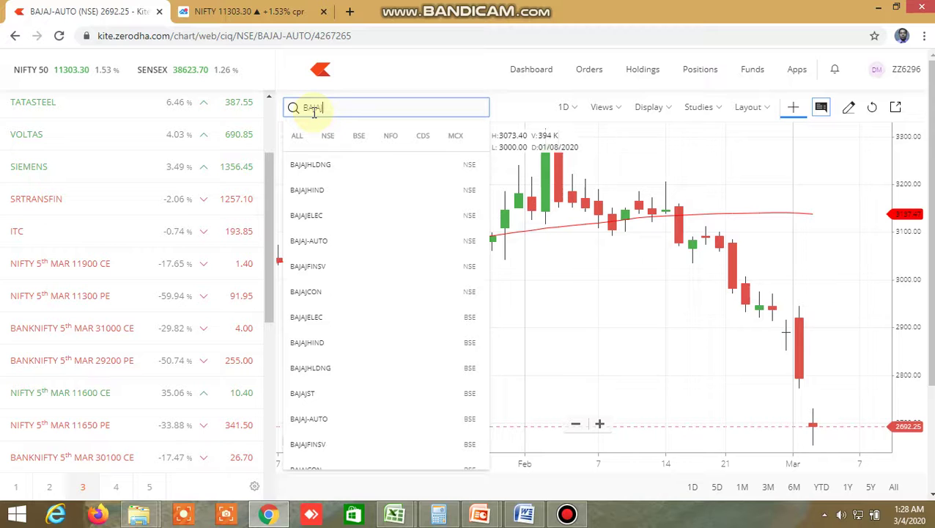
type("F")
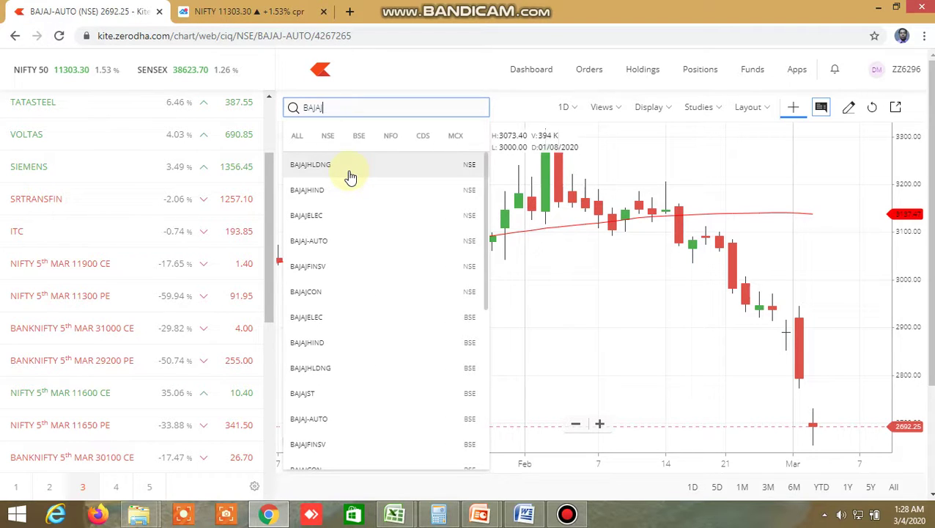
type("FINA")
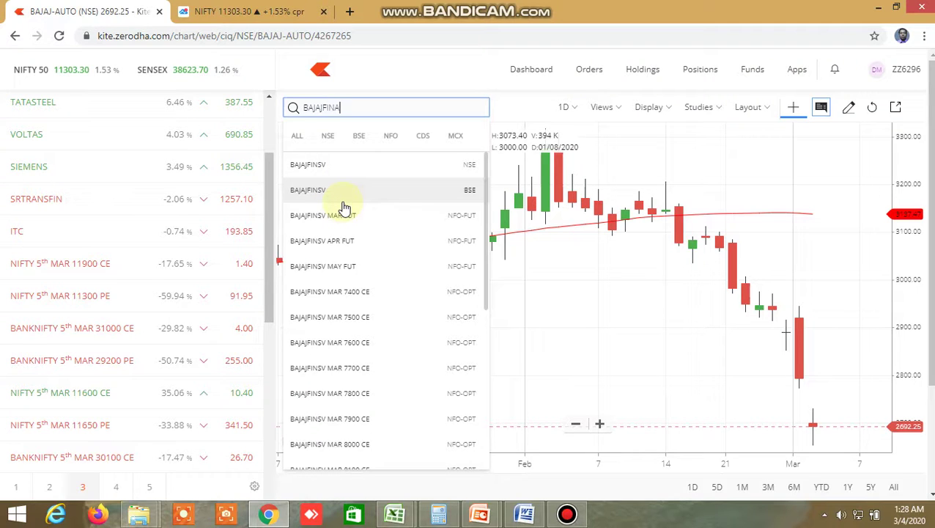